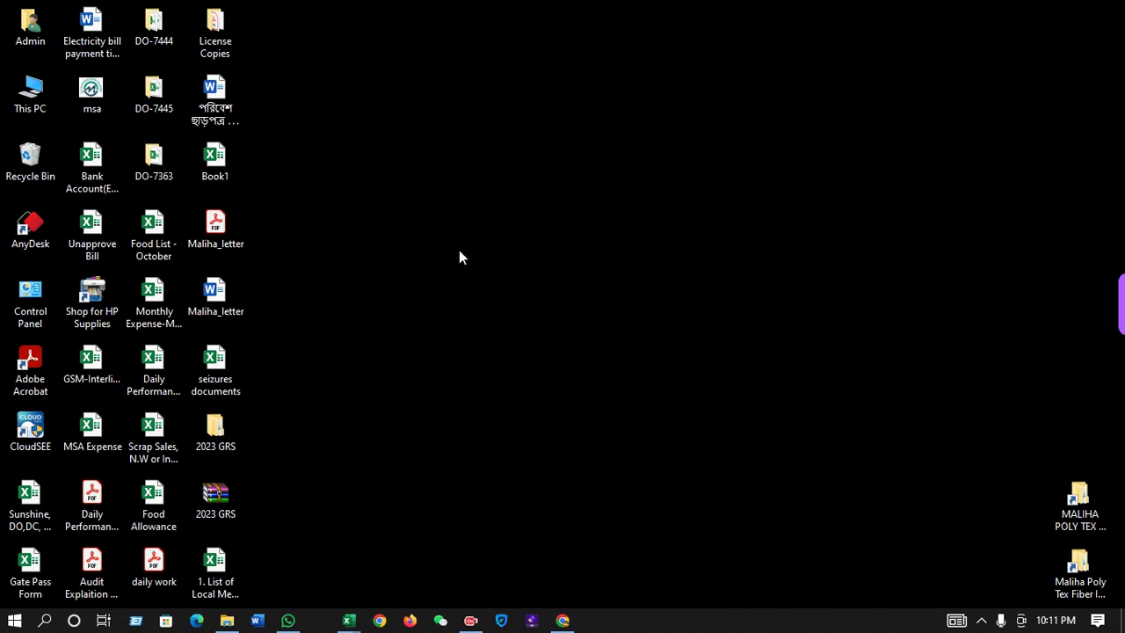
- Switch to Chrome and search Google for "data entry jobs"
{"action": "left_click", "coordinate": [552, 622]}
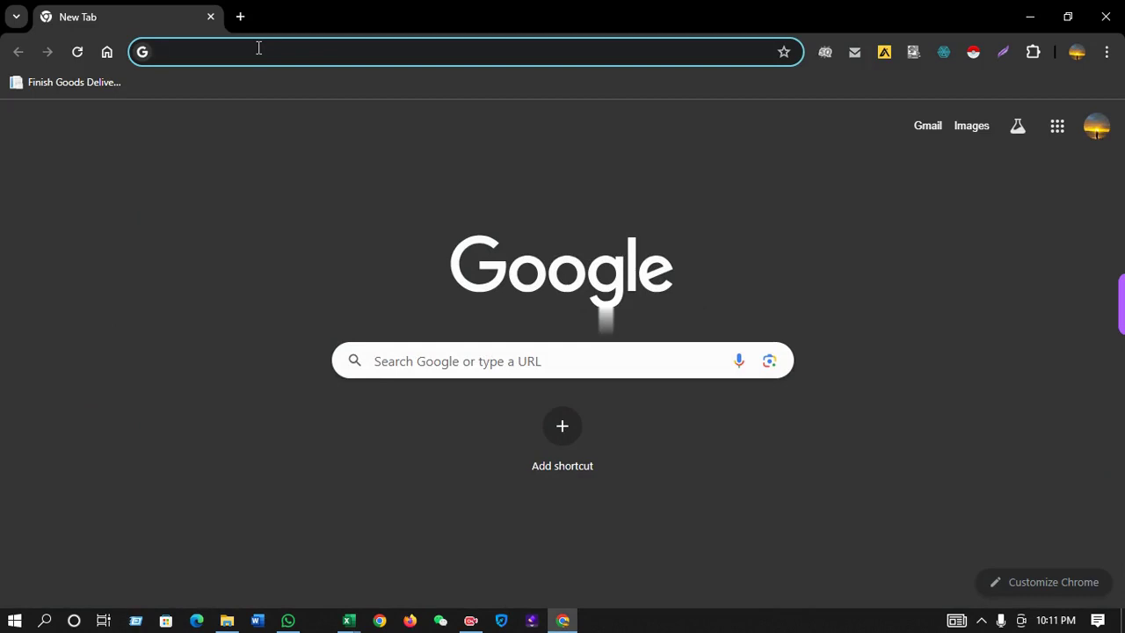
{"action": "type", "text": "data"}
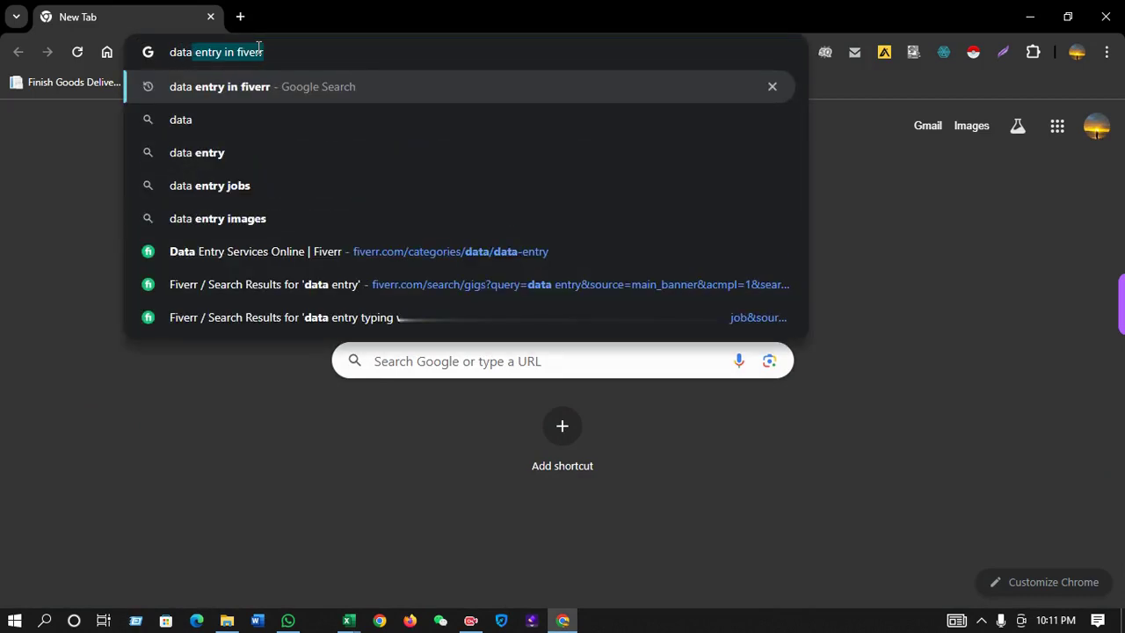
{"action": "key", "text": "Down"}
{"action": "key", "text": "Down"}
{"action": "key", "text": "Down"}
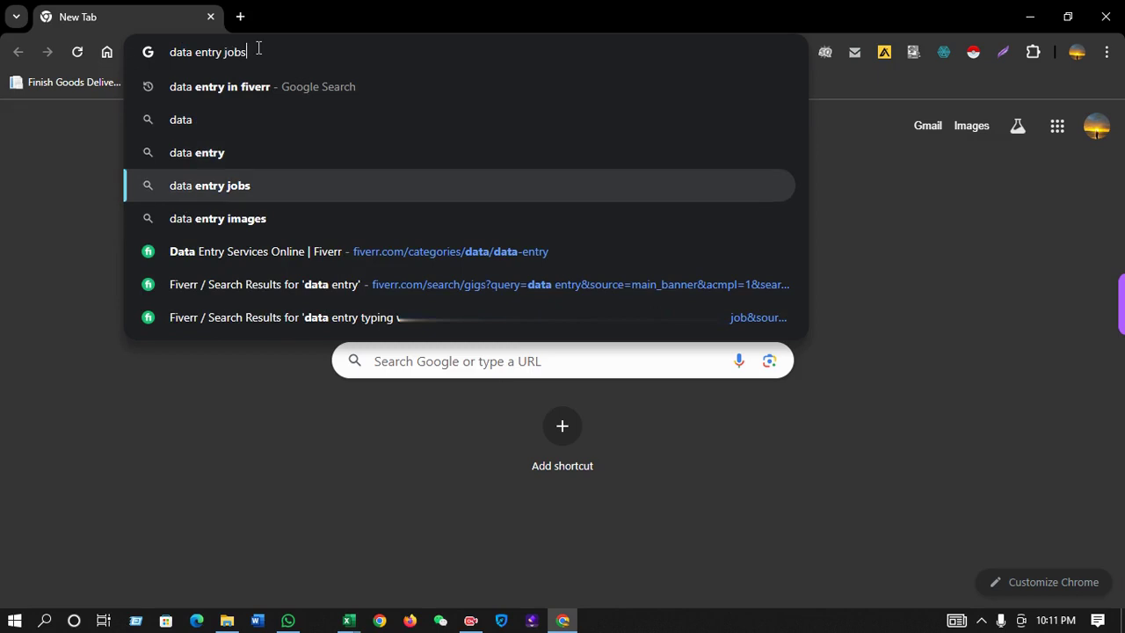
{"action": "key", "text": "Return"}
- Decline sharing the precise location and look through the job listings and site results for data entry work
{"action": "scroll", "coordinate": [323, 387], "scroll_direction": "down", "scroll_amount": 6}
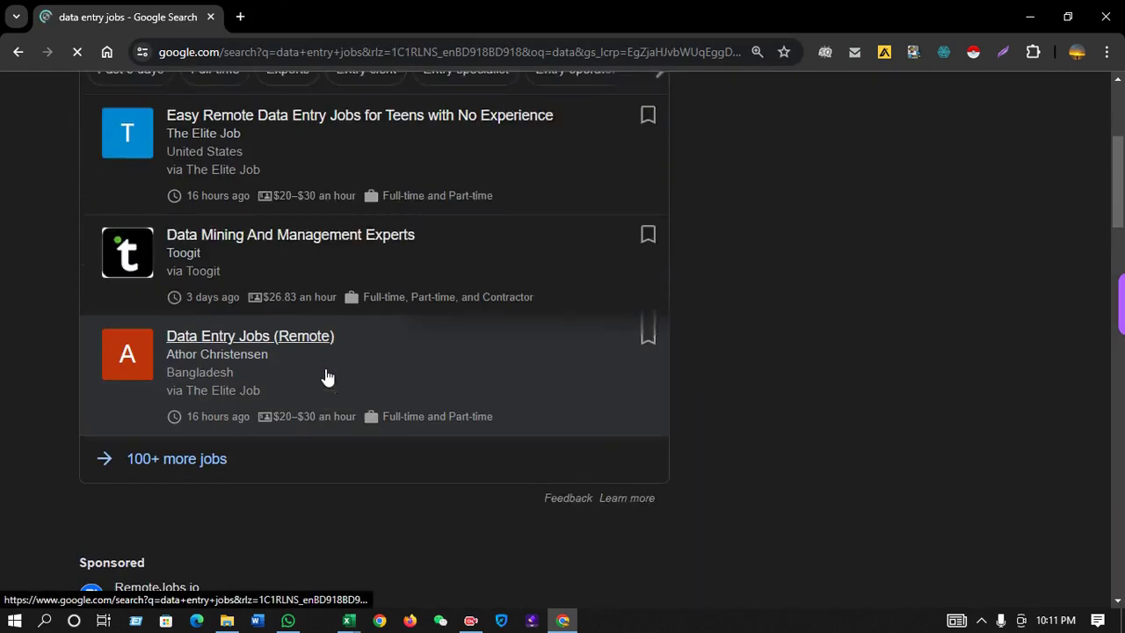
{"action": "scroll", "coordinate": [306, 374], "scroll_direction": "down", "scroll_amount": 1}
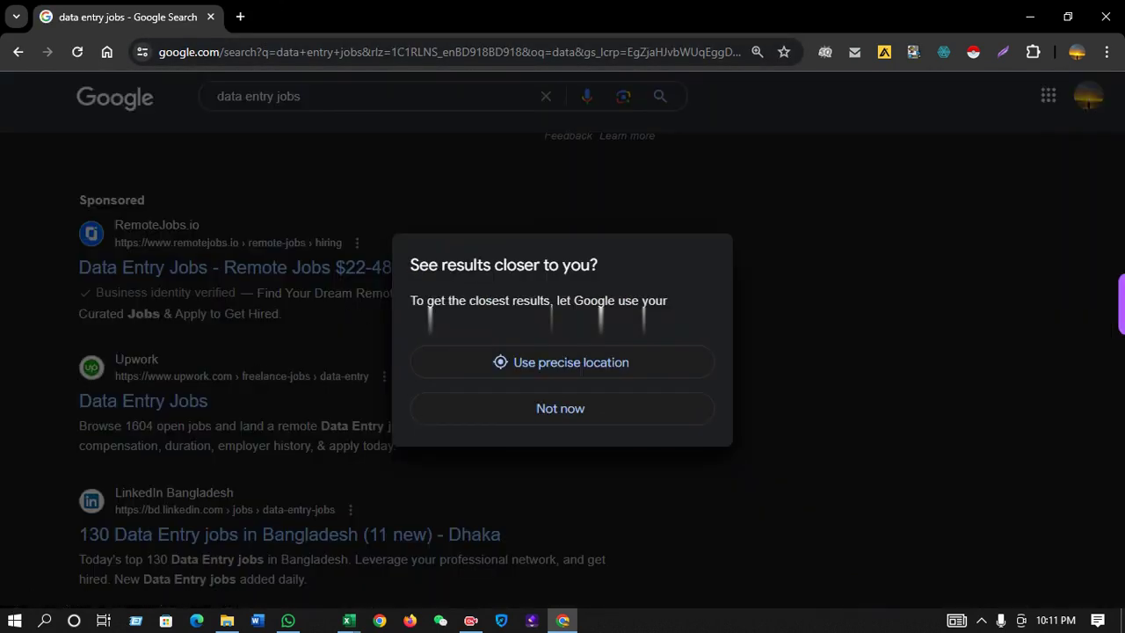
{"action": "left_click", "coordinate": [569, 415]}
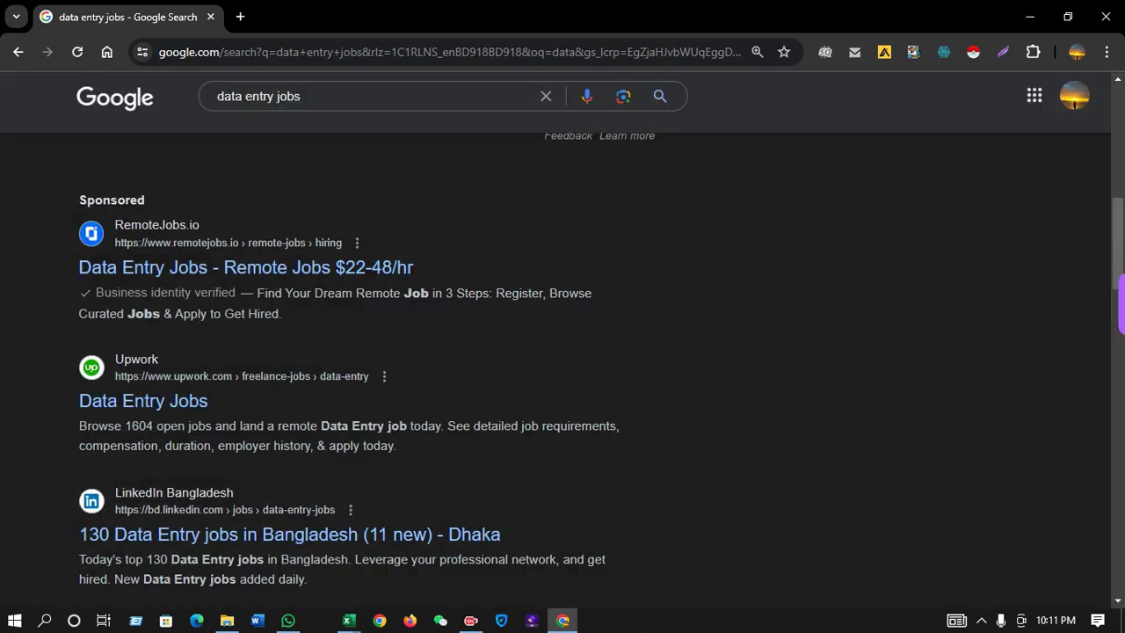
{"action": "scroll", "coordinate": [372, 367], "scroll_direction": "down", "scroll_amount": 4}
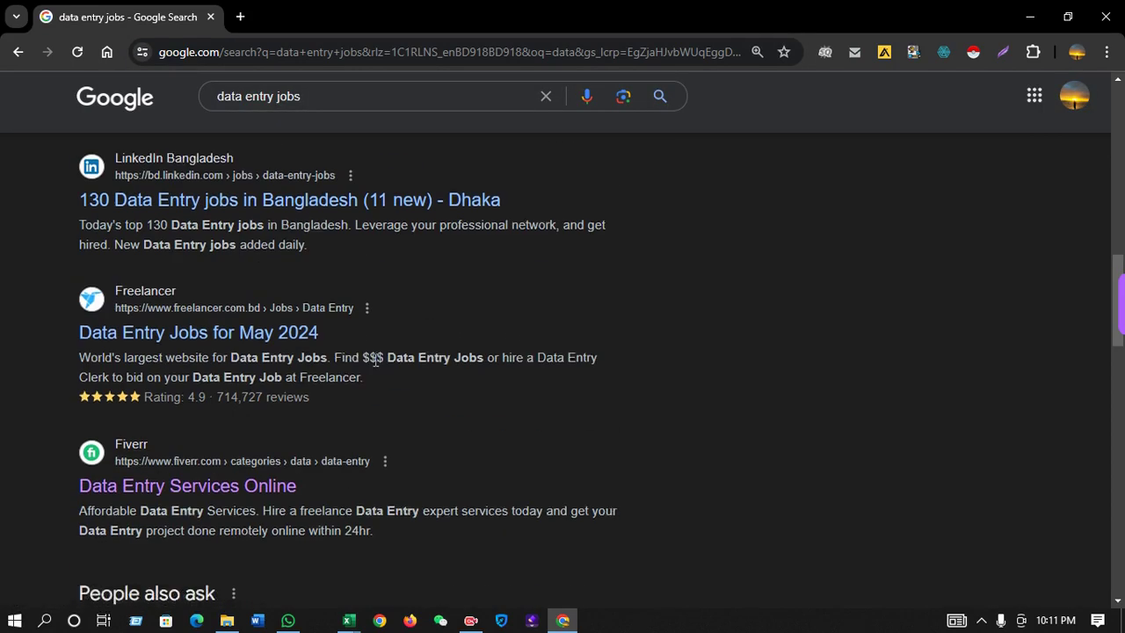
{"action": "scroll", "coordinate": [375, 360], "scroll_direction": "down", "scroll_amount": 1}
{"action": "scroll", "coordinate": [377, 348], "scroll_direction": "up", "scroll_amount": 7}
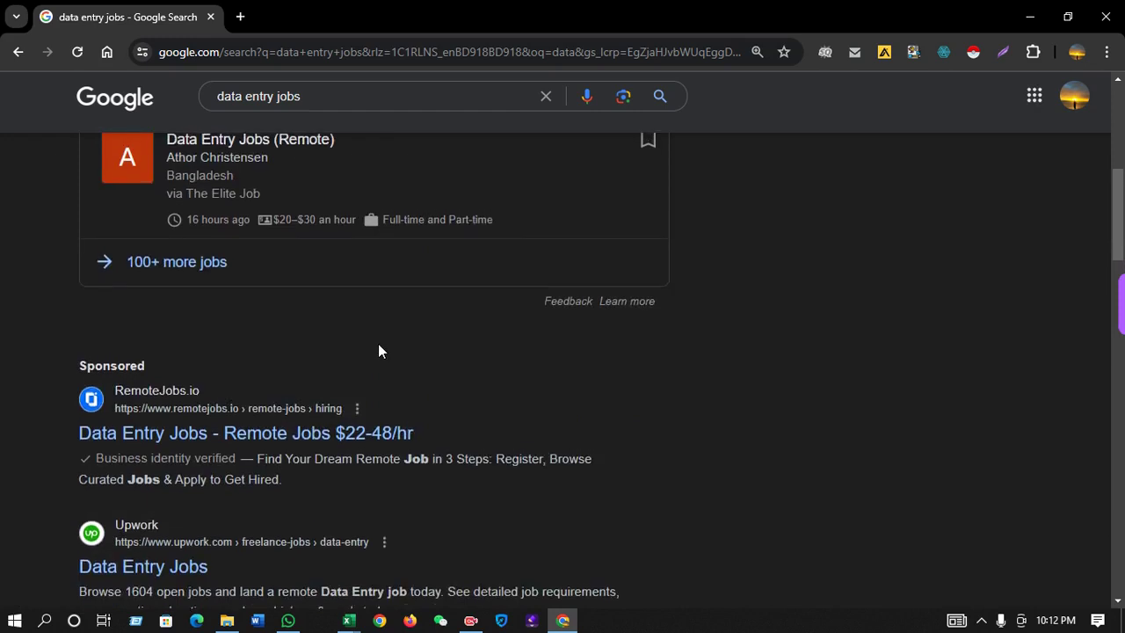
{"action": "scroll", "coordinate": [379, 350], "scroll_direction": "up", "scroll_amount": 5}
{"action": "scroll", "coordinate": [378, 349], "scroll_direction": "down", "scroll_amount": 2}
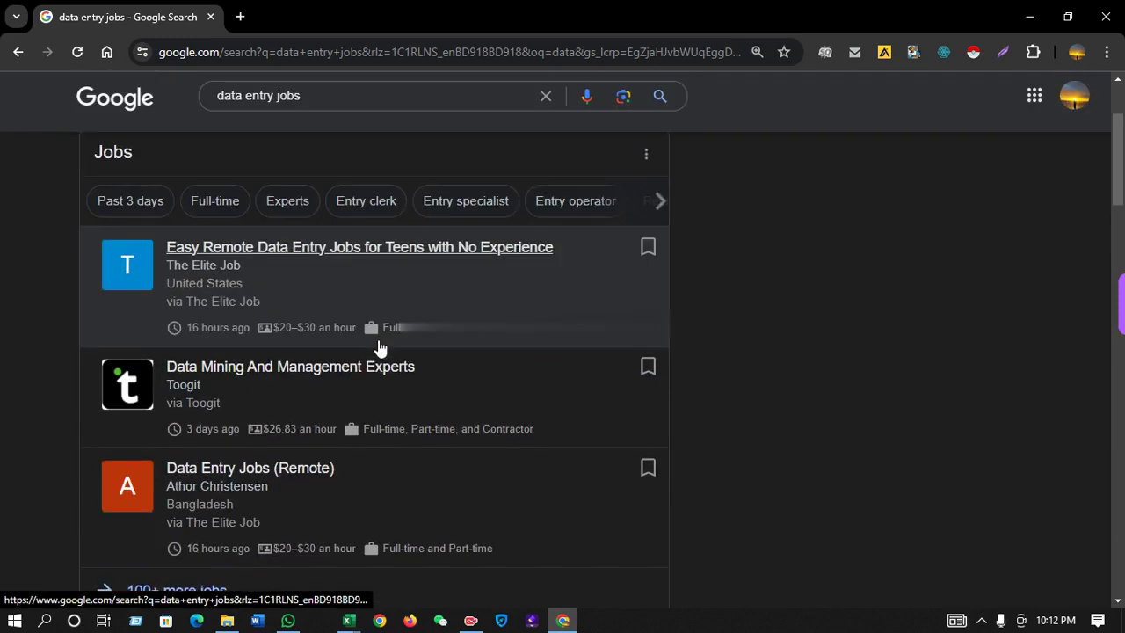
{"action": "scroll", "coordinate": [380, 348], "scroll_direction": "down", "scroll_amount": 6}
{"action": "scroll", "coordinate": [192, 354], "scroll_direction": "down", "scroll_amount": 2}
{"action": "scroll", "coordinate": [192, 353], "scroll_direction": "down", "scroll_amount": 2}
- Open Fiverr's Data Entry Services Online result and examine the sellers' gigs and starting prices
{"action": "left_click", "coordinate": [126, 412]}
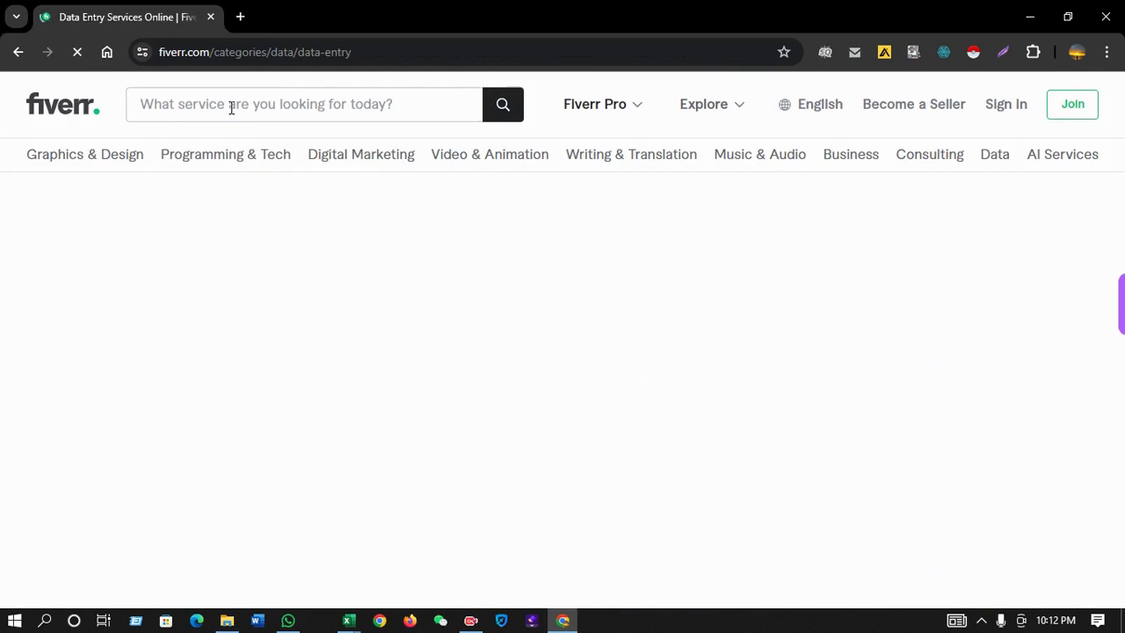
{"action": "scroll", "coordinate": [224, 249], "scroll_direction": "down", "scroll_amount": 2}
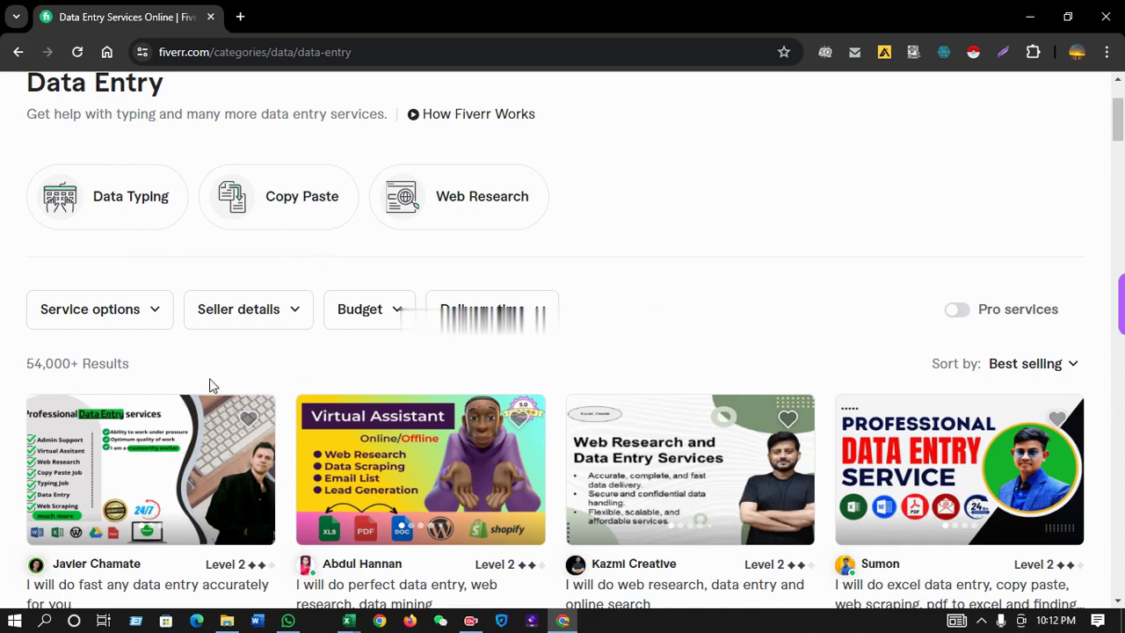
{"action": "scroll", "coordinate": [211, 384], "scroll_direction": "down", "scroll_amount": 2}
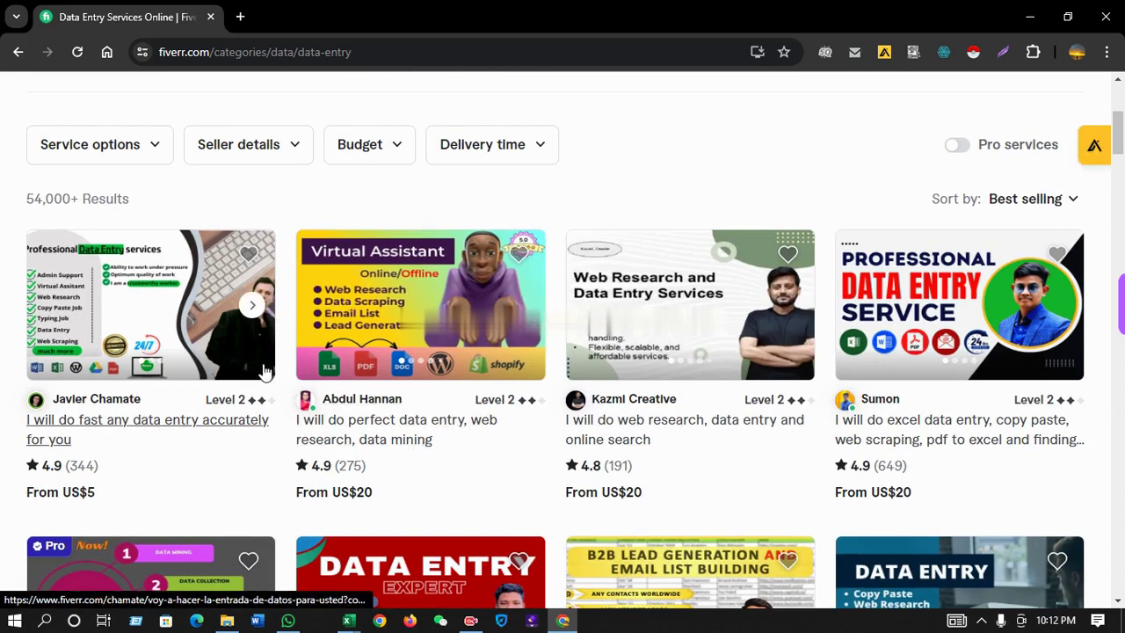
{"action": "scroll", "coordinate": [472, 490], "scroll_direction": "down", "scroll_amount": 2}
{"action": "scroll", "coordinate": [432, 462], "scroll_direction": "up", "scroll_amount": 2}
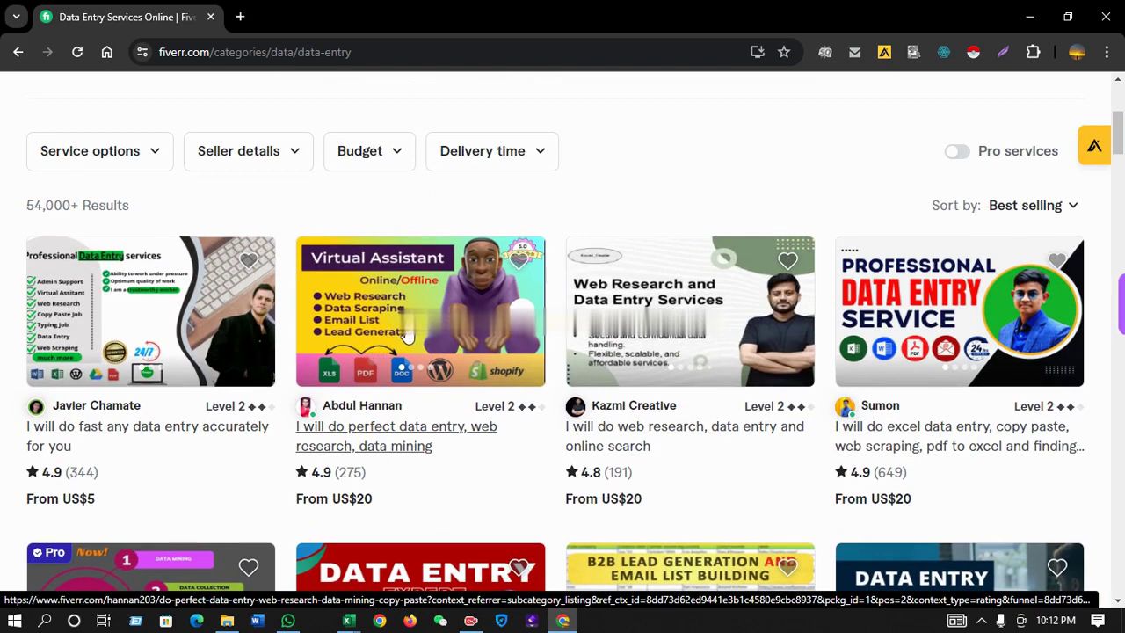
{"action": "scroll", "coordinate": [404, 343], "scroll_direction": "down", "scroll_amount": 2}
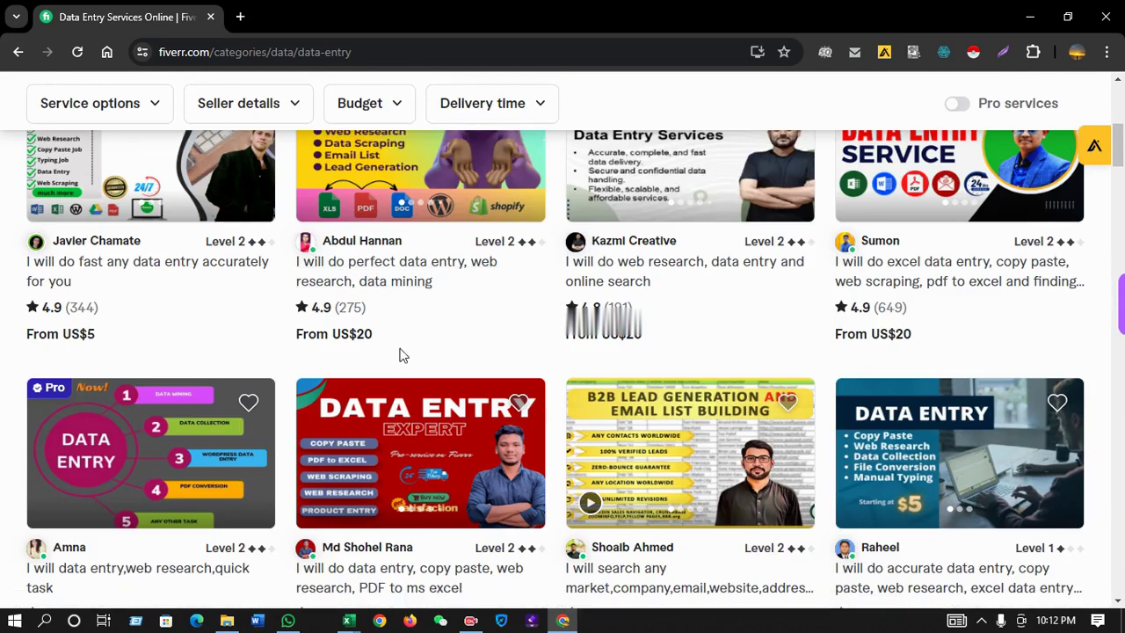
{"action": "scroll", "coordinate": [401, 347], "scroll_direction": "down", "scroll_amount": 2}
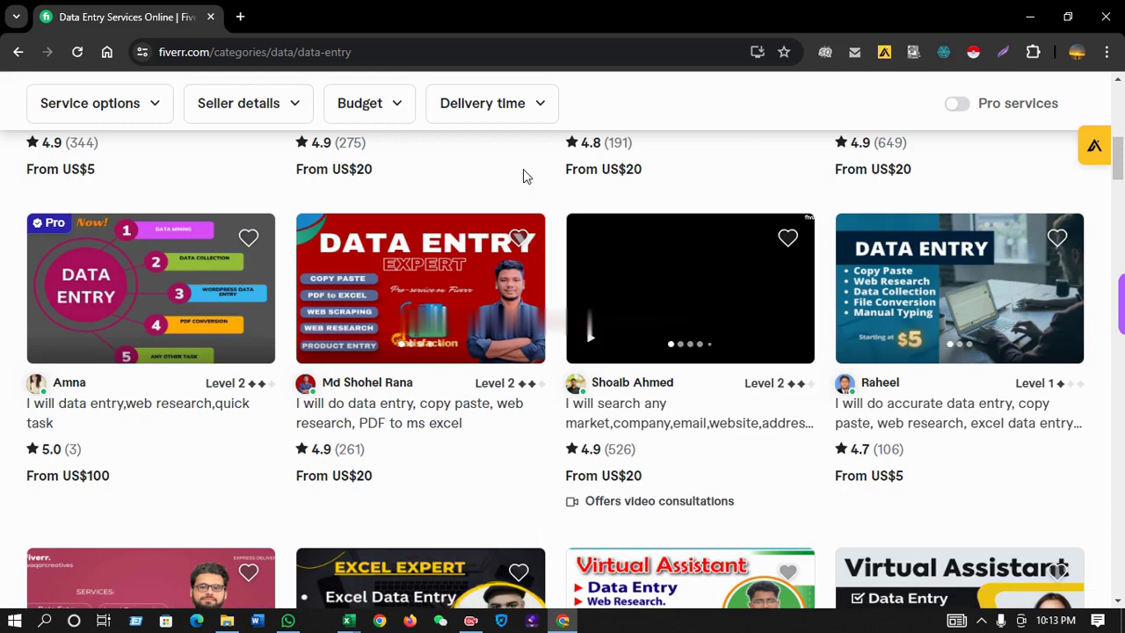
- Minimize the browser and switch to the Excel workbook "Data Entry Batch-395, HW-03"
{"action": "left_click", "coordinate": [1028, 17]}
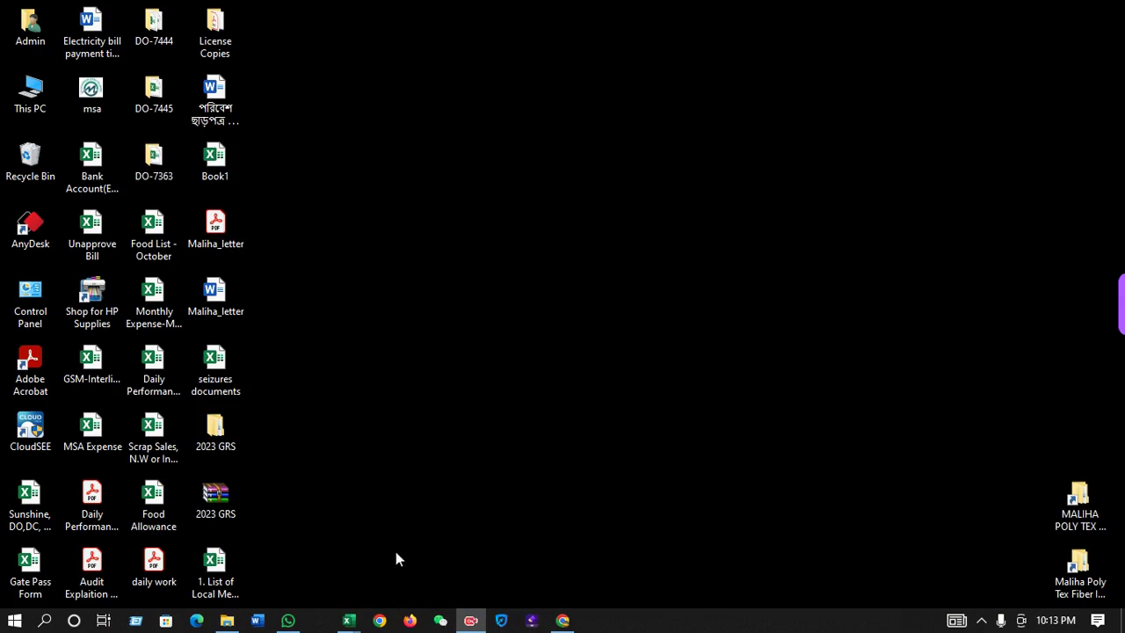
{"action": "mouse_move", "coordinate": [349, 621]}
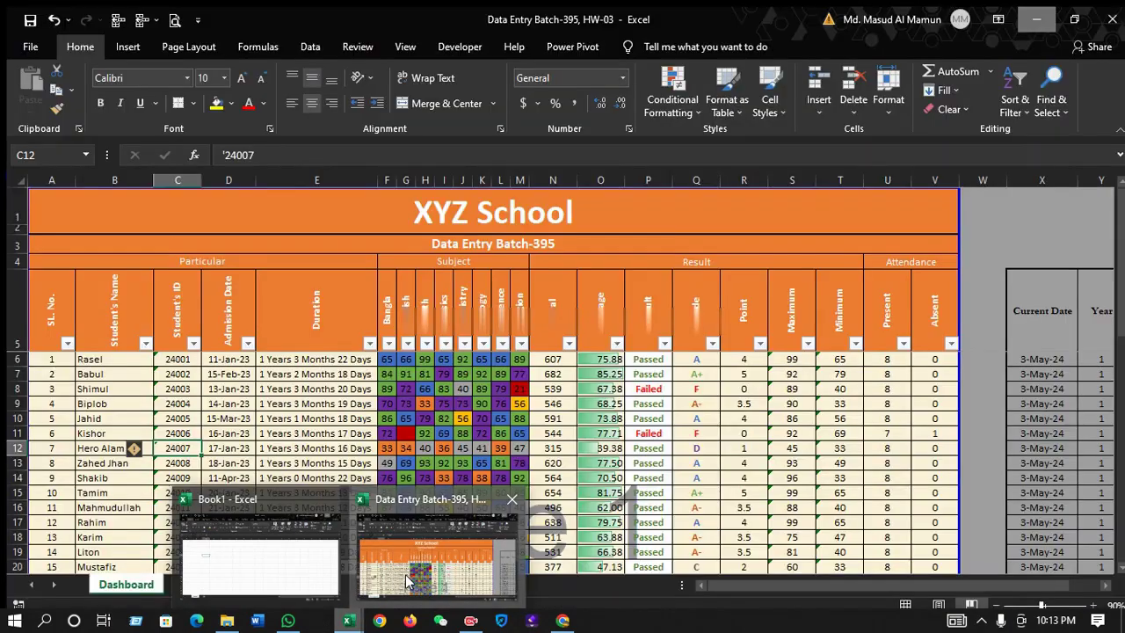
{"action": "left_click", "coordinate": [405, 580]}
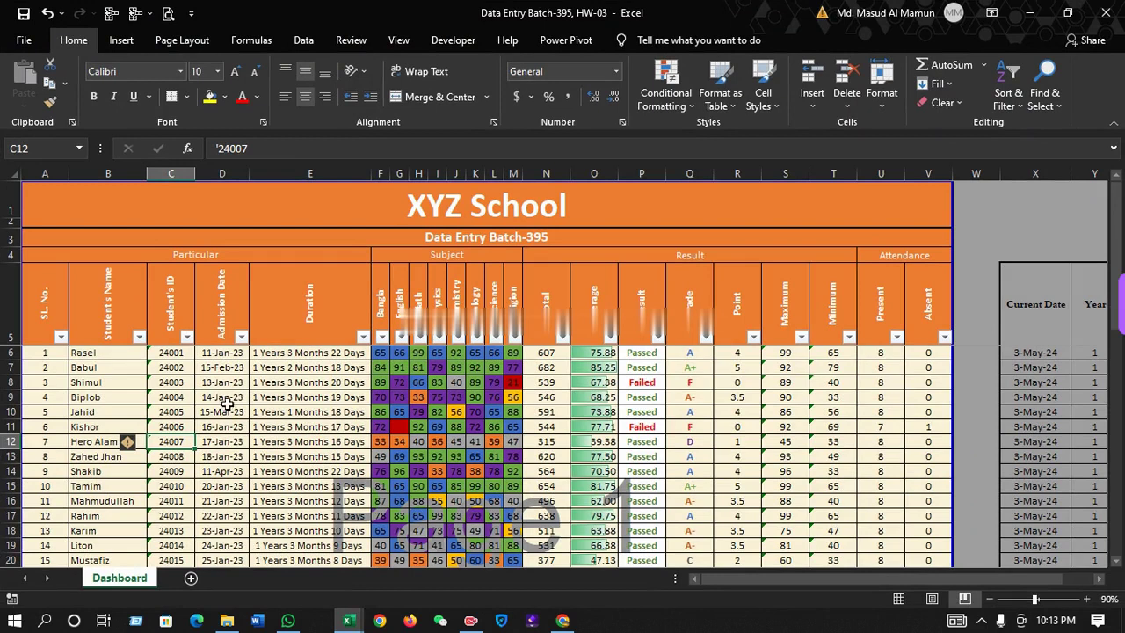
- Examine the student names, duration formula, subject marks and average column on the XYZ School Dashboard sheet
{"action": "left_click", "coordinate": [113, 369]}
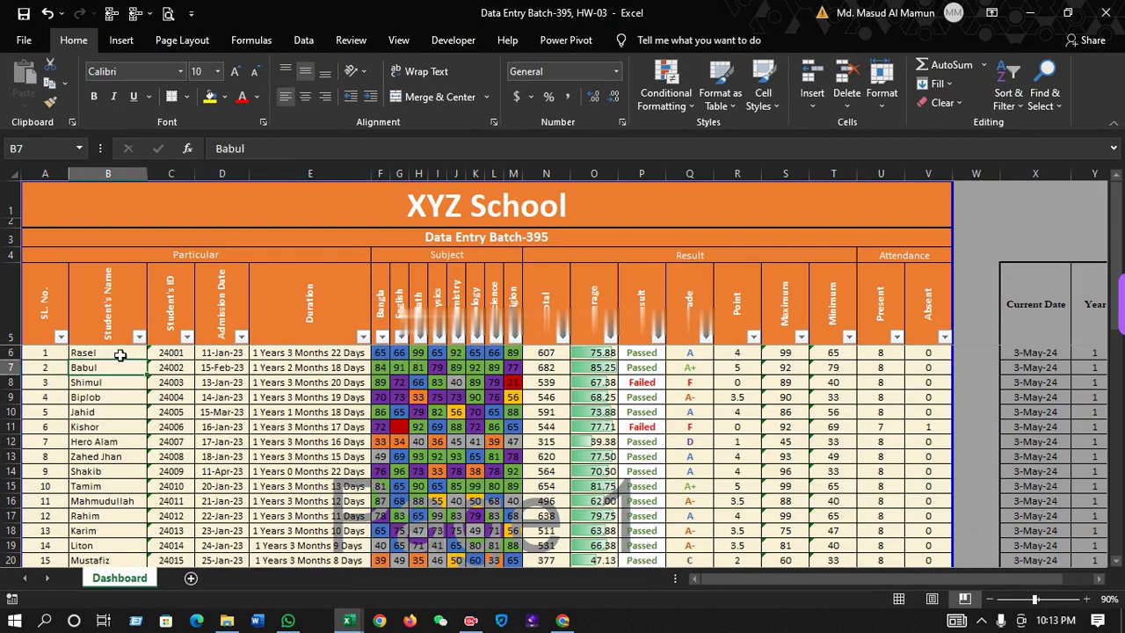
{"action": "left_click", "coordinate": [120, 354]}
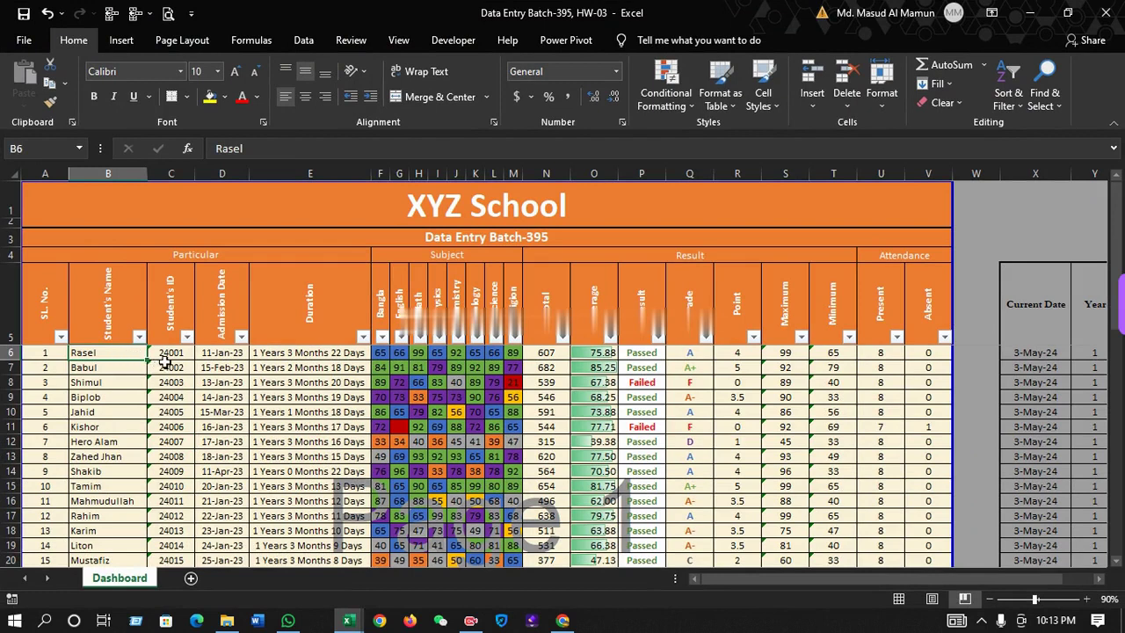
{"action": "left_click", "coordinate": [325, 387]}
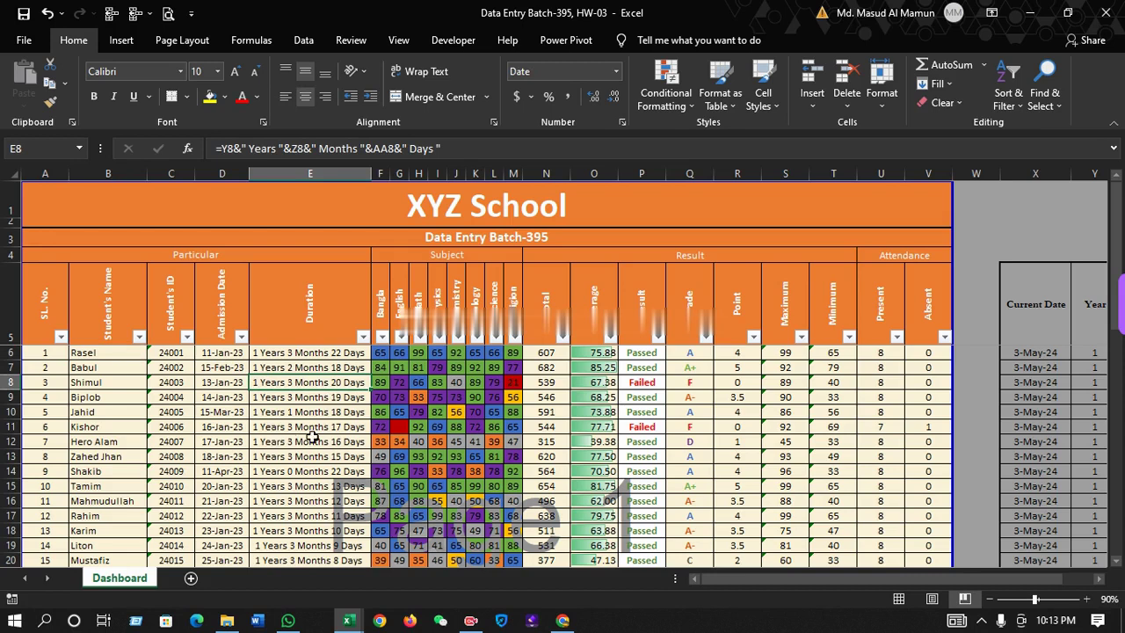
{"action": "left_click", "coordinate": [404, 426]}
{"action": "left_click", "coordinate": [684, 437]}
{"action": "left_click", "coordinate": [594, 426]}
{"action": "left_click", "coordinate": [595, 412]}
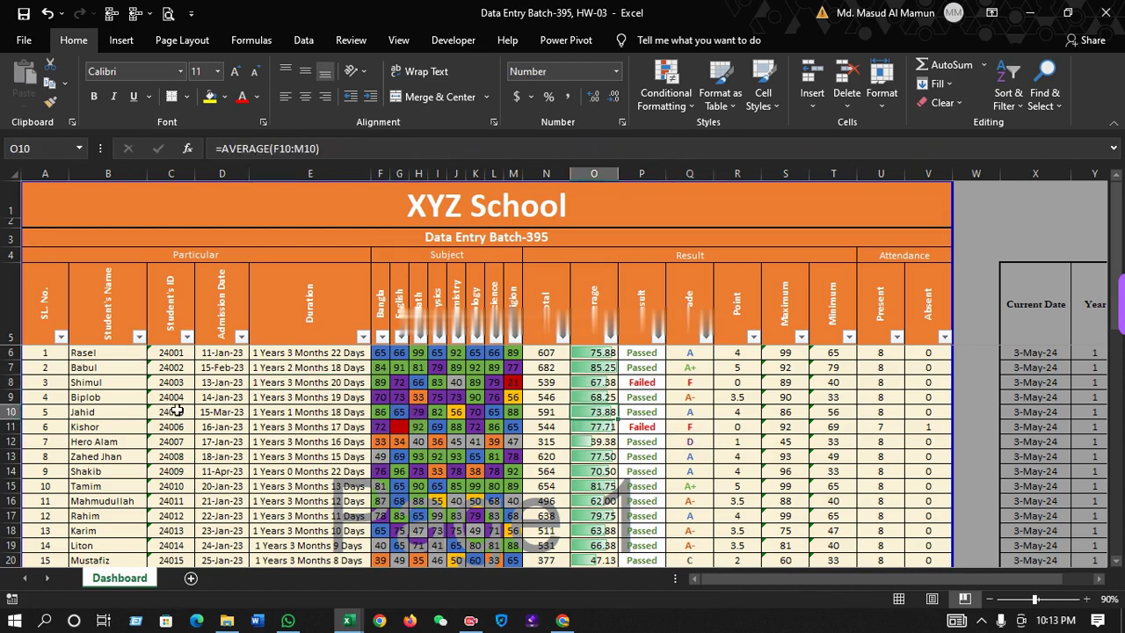
- Examine the student's name, ID and admission date cells in row 10
{"action": "left_click", "coordinate": [108, 412]}
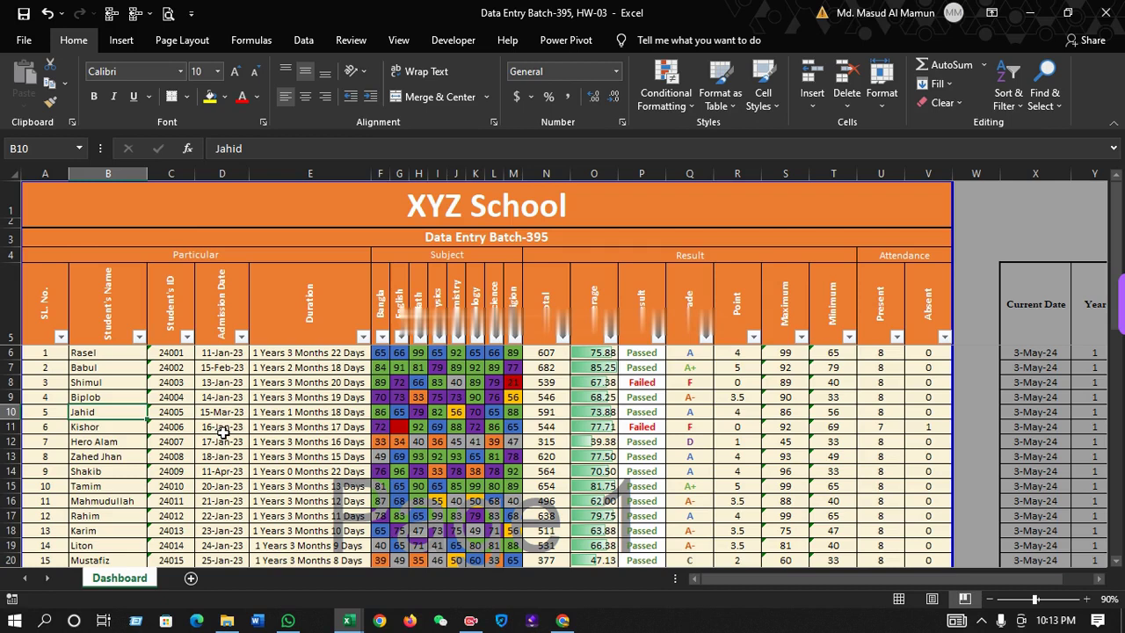
{"action": "key", "text": "Right"}
{"action": "key", "text": "Right"}
{"action": "key", "text": "Left"}
{"action": "key", "text": "Right"}
{"action": "key", "text": "Left"}
{"action": "key", "text": "Right"}
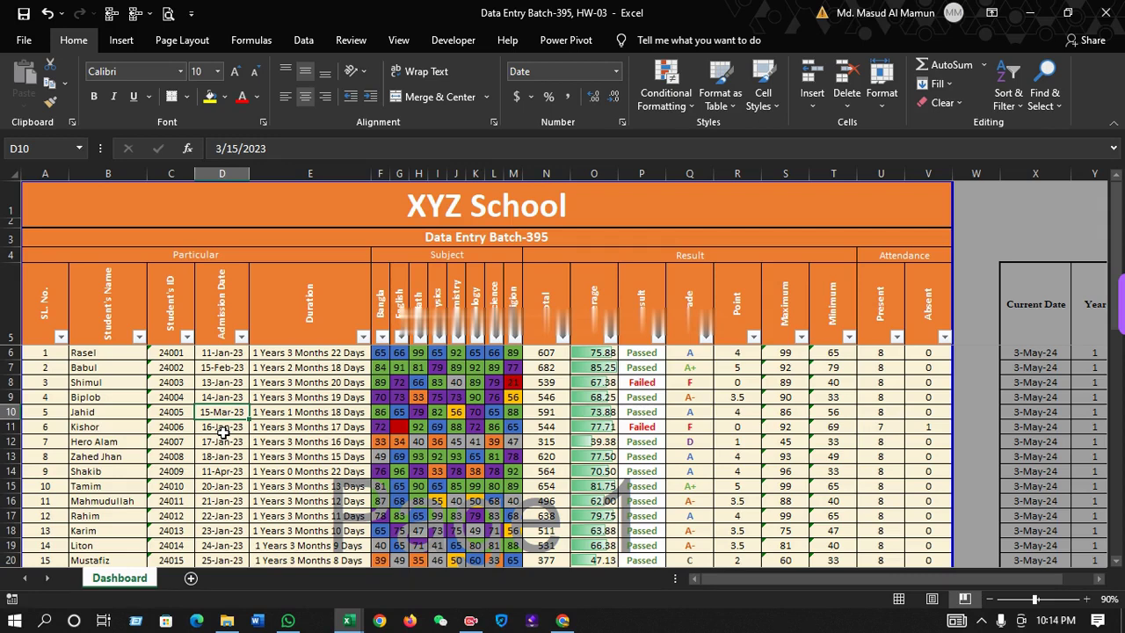
{"action": "key", "text": "Left"}
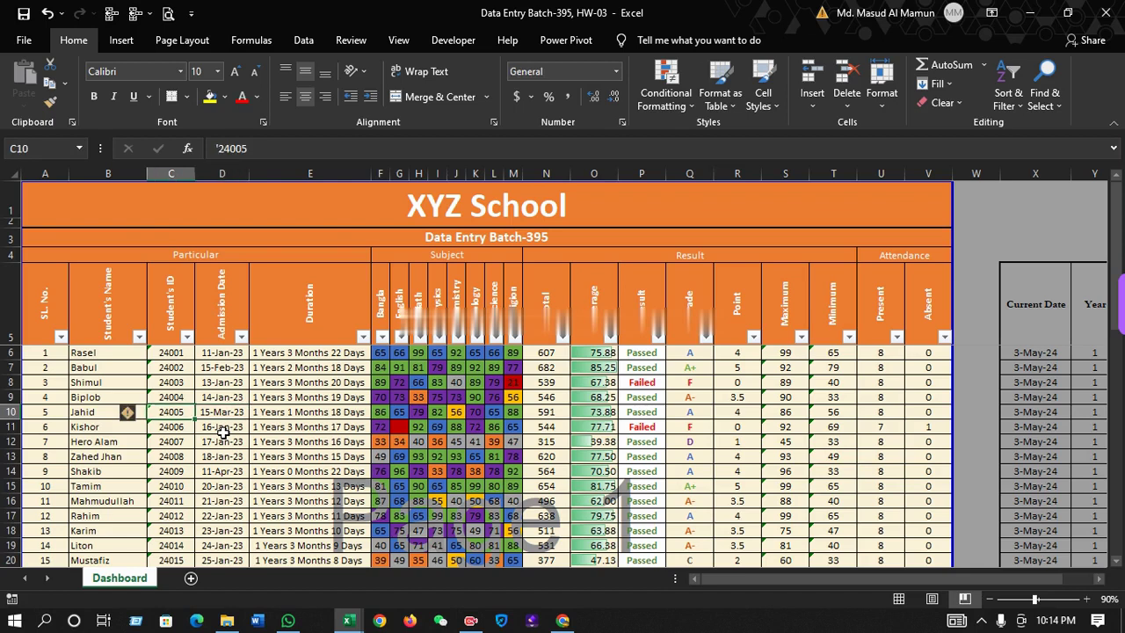
{"action": "key", "text": "Left"}
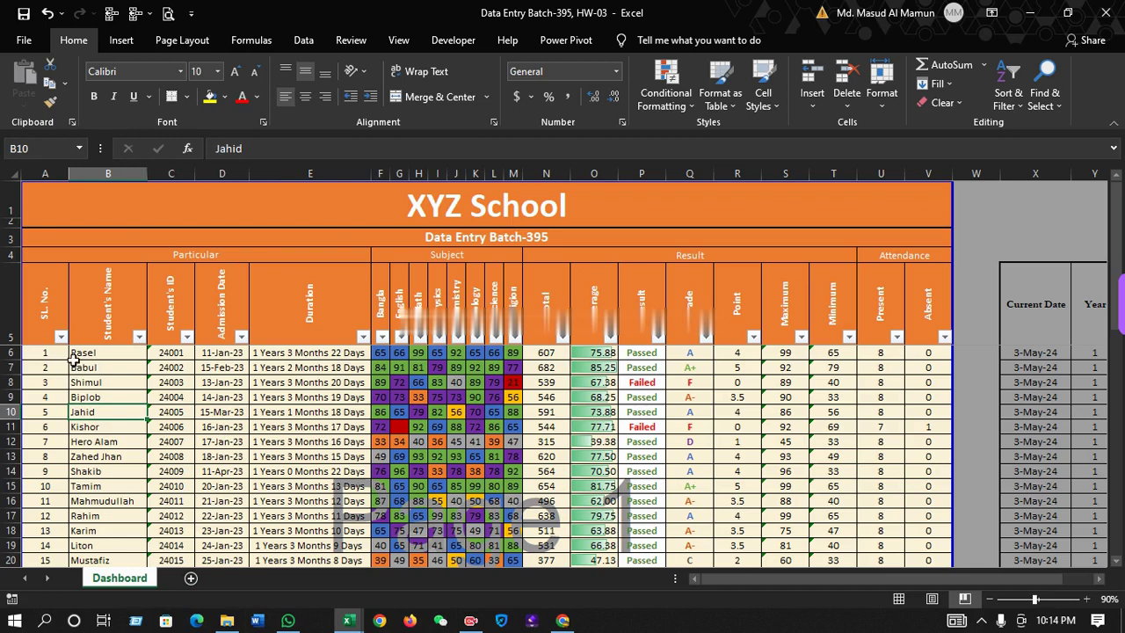
- Copy range A5:D11 from the Dashboard sheet and paste it as values at cell A1 of Sheet1 in Book1
{"action": "left_click", "coordinate": [51, 320]}
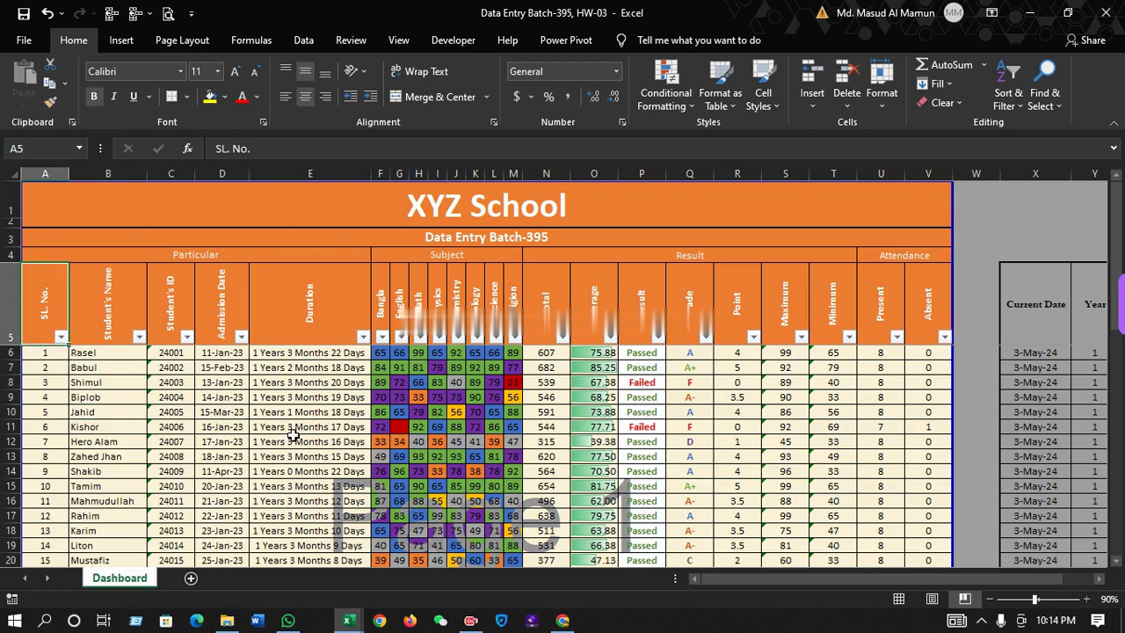
{"action": "left_click", "coordinate": [228, 425], "text": "shift"}
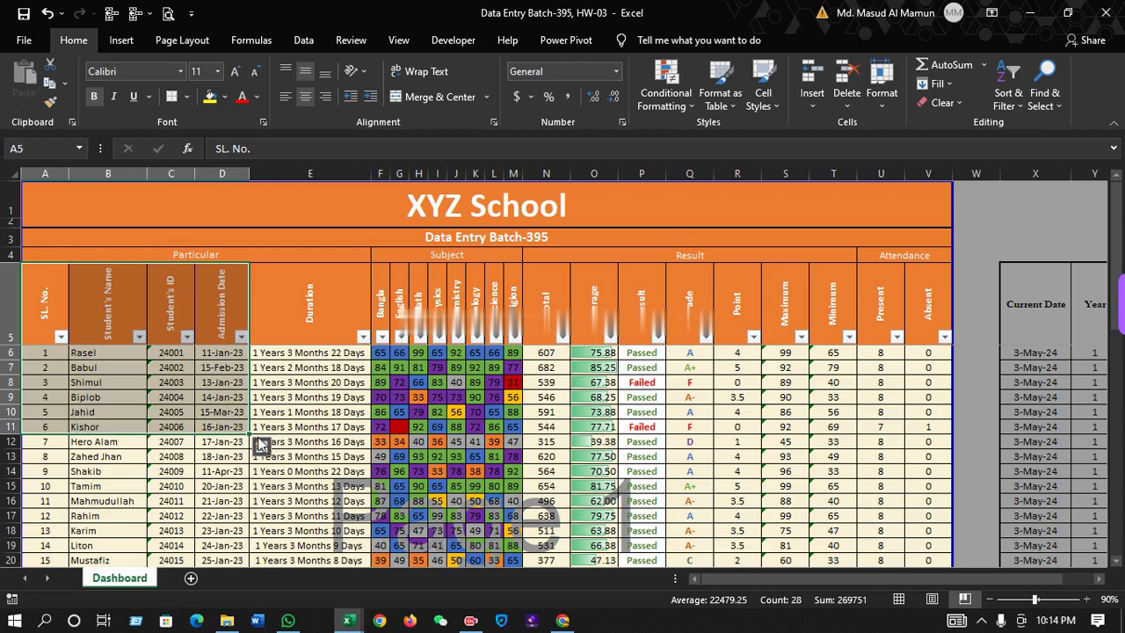
{"action": "key", "text": "ctrl+c"}
{"action": "key", "text": "alt+Tab"}
{"action": "key", "text": "alt+Tab"}
{"action": "key", "text": "alt+Tab"}
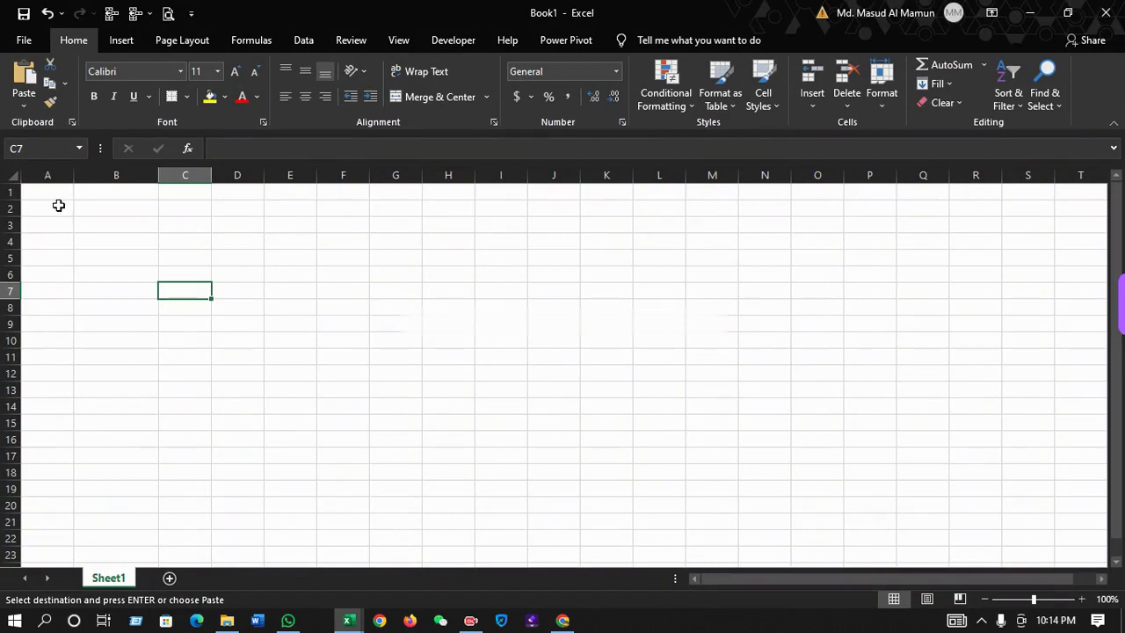
{"action": "left_click", "coordinate": [56, 191]}
{"action": "right_click", "coordinate": [56, 192]}
{"action": "left_click", "coordinate": [116, 264]}
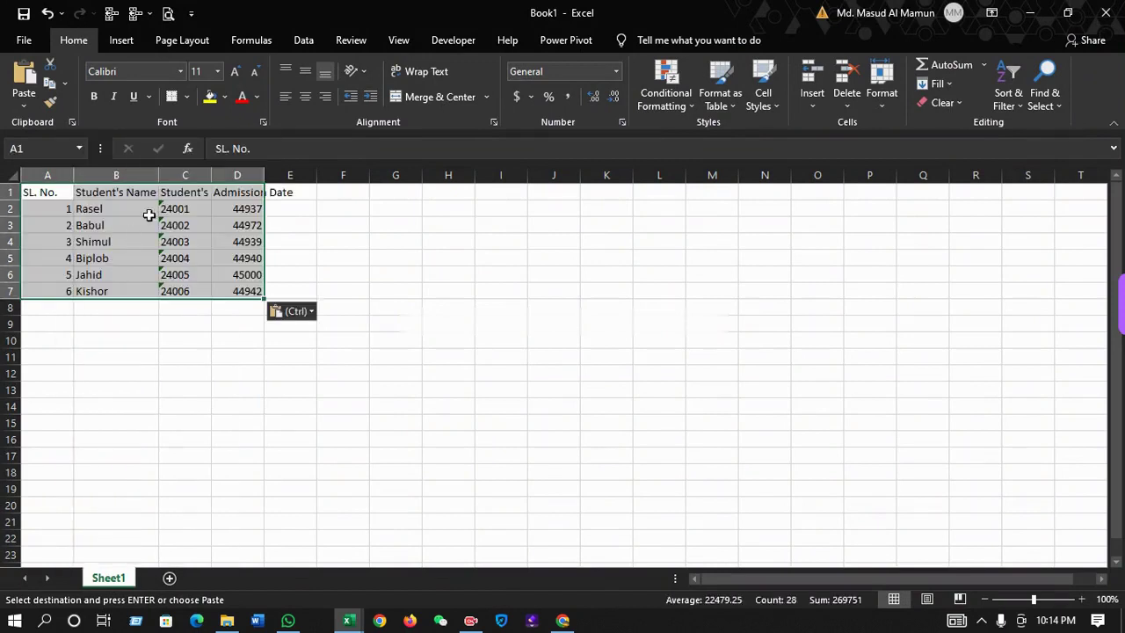
- AutoFit the widths of columns B, C and D to their contents
{"action": "double_click", "coordinate": [158, 175]}
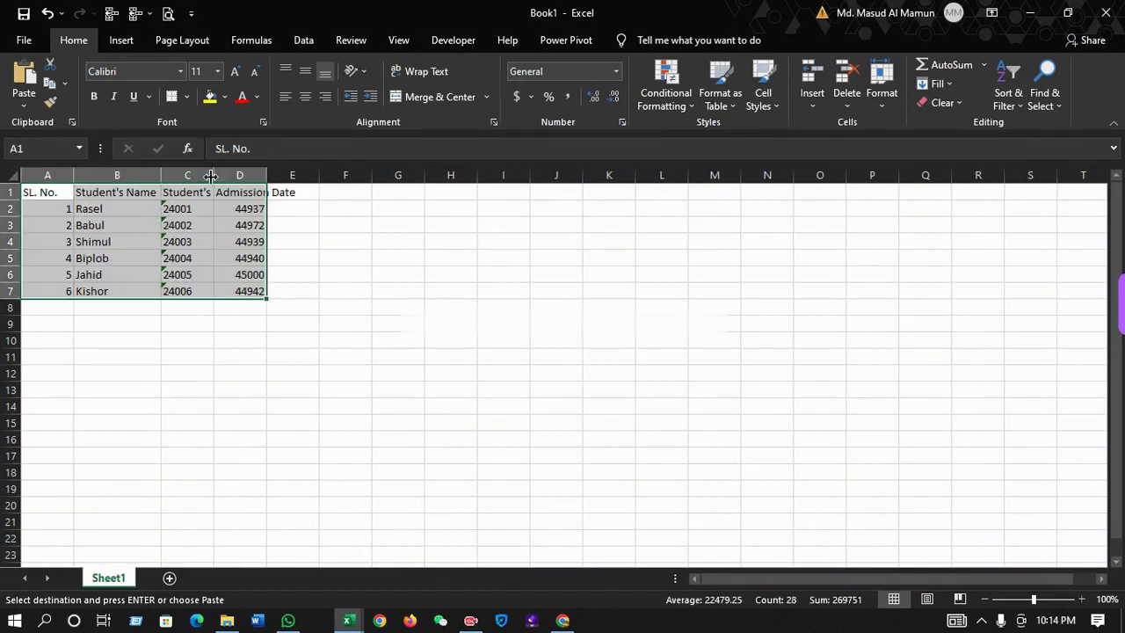
{"action": "double_click", "coordinate": [214, 175]}
{"action": "double_click", "coordinate": [280, 175]}
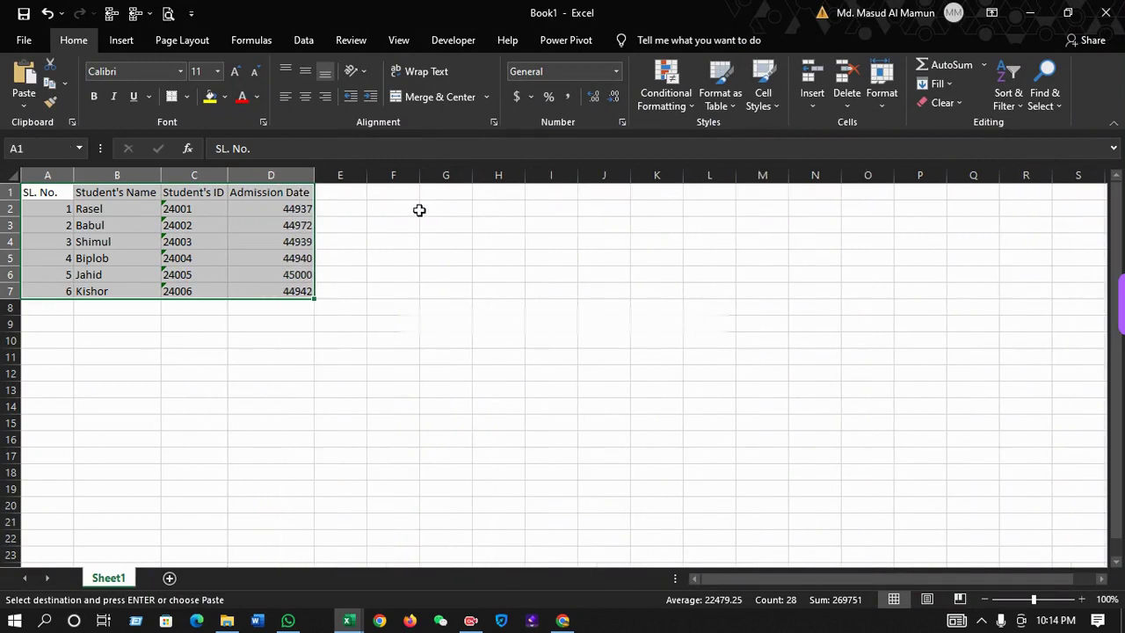
- Copy the subject marks F5:M11 from the Dashboard sheet and paste them with formatting at cell E1 of Book1
{"action": "left_click", "coordinate": [346, 192]}
{"action": "key", "text": "alt+Tab"}
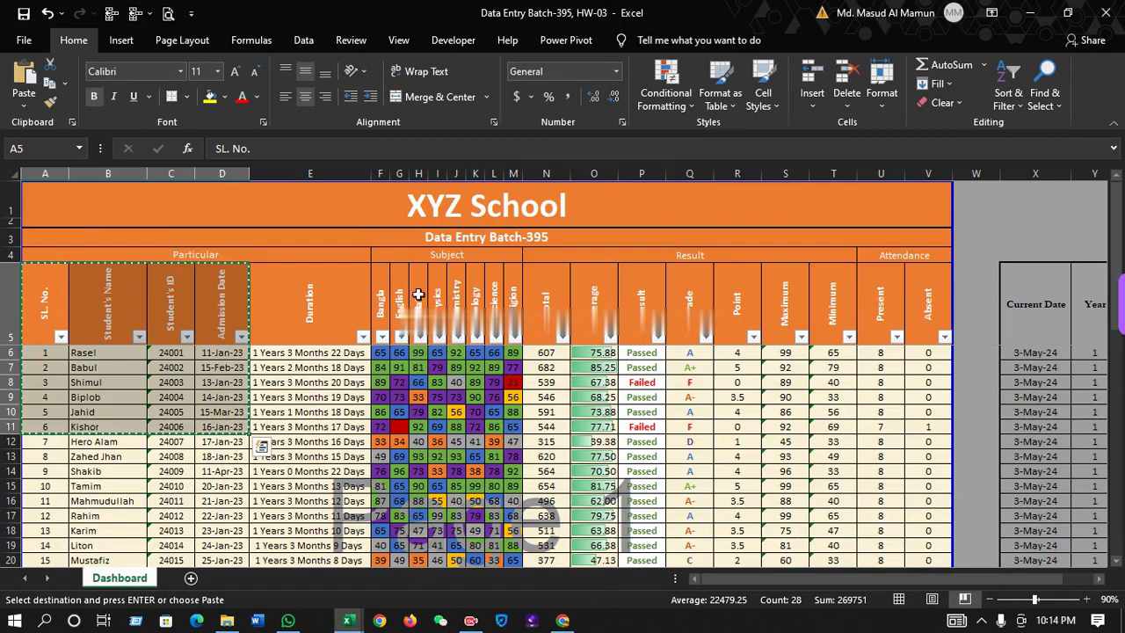
{"action": "left_click", "coordinate": [383, 292]}
{"action": "left_click", "coordinate": [512, 427], "text": "shift"}
{"action": "key", "text": "ctrl+c"}
{"action": "key", "text": "alt+Tab"}
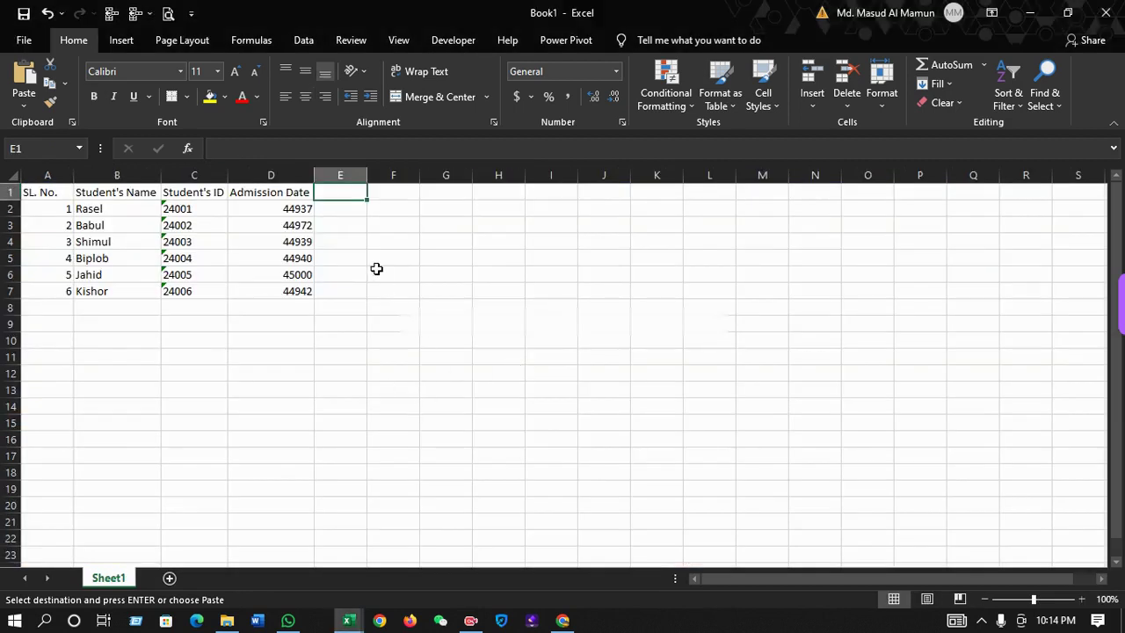
{"action": "key", "text": "ctrl+v"}
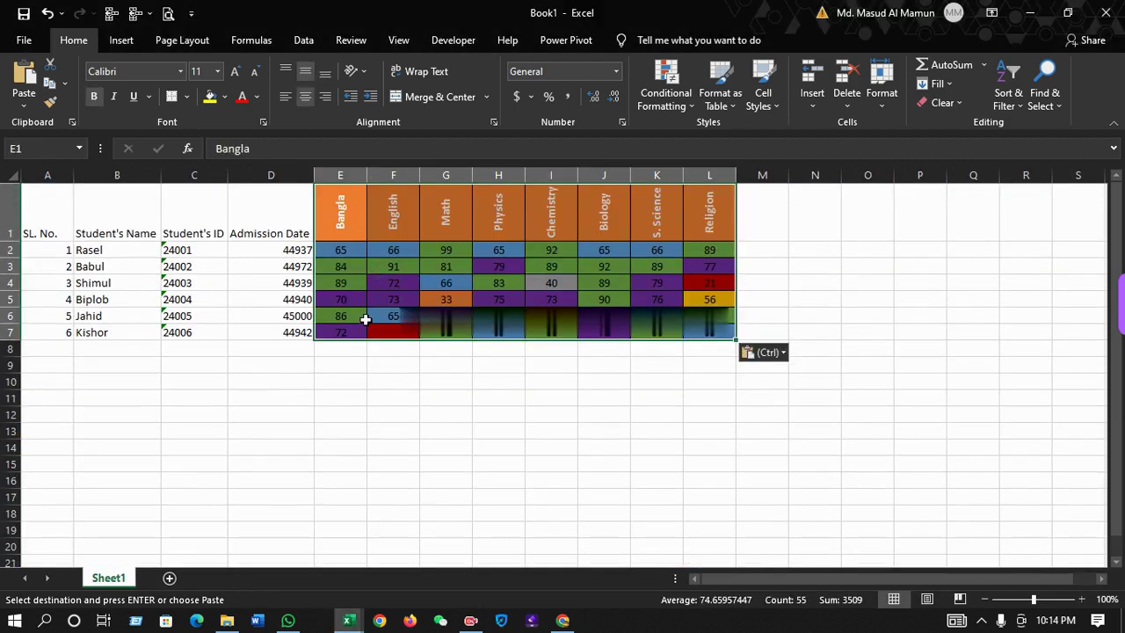
- Undo the formatted paste of the subject marks and paste them as values only at cell E1
{"action": "key", "text": "ctrl+z"}
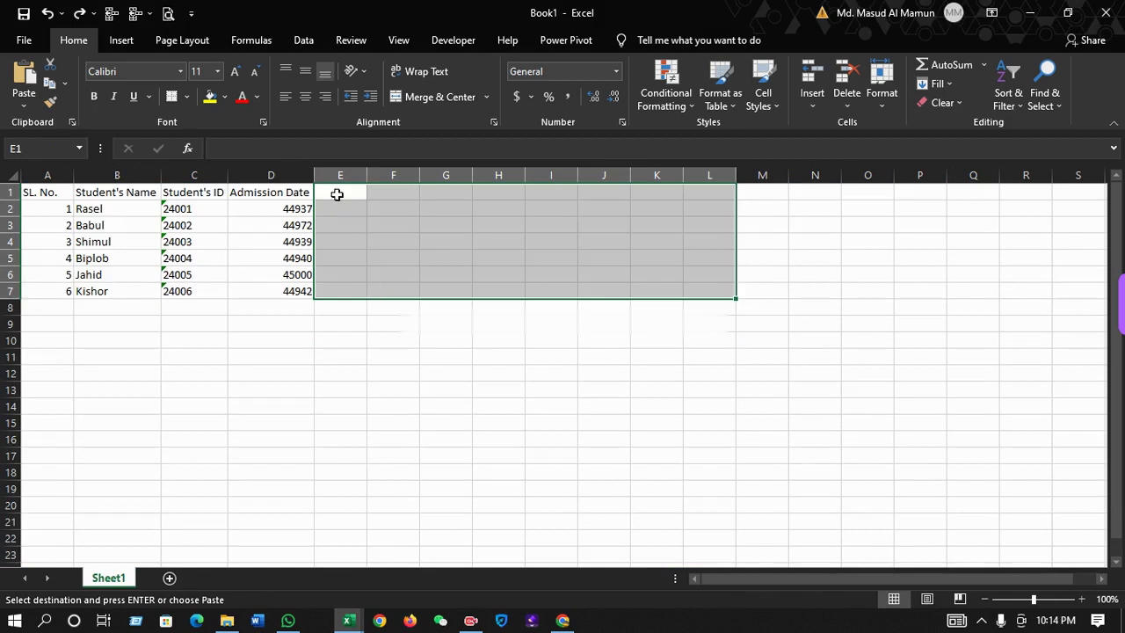
{"action": "left_click", "coordinate": [336, 192]}
{"action": "right_click", "coordinate": [337, 192]}
{"action": "left_click", "coordinate": [372, 265]}
{"action": "left_click", "coordinate": [309, 401]}
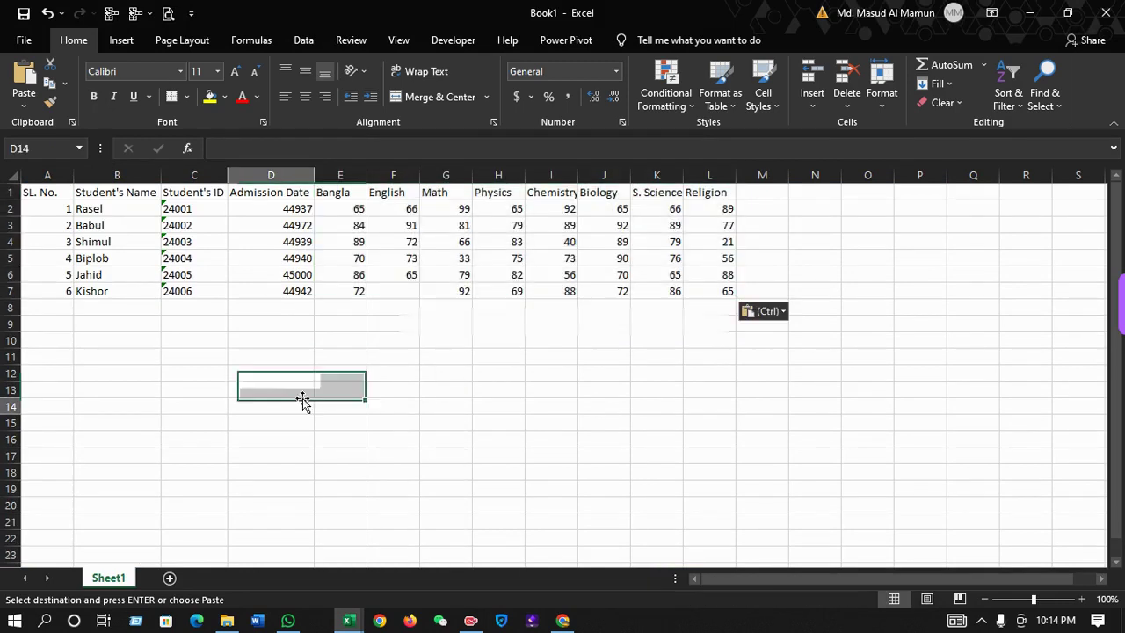
{"action": "left_click", "coordinate": [133, 318]}
{"action": "left_click", "coordinate": [137, 311]}
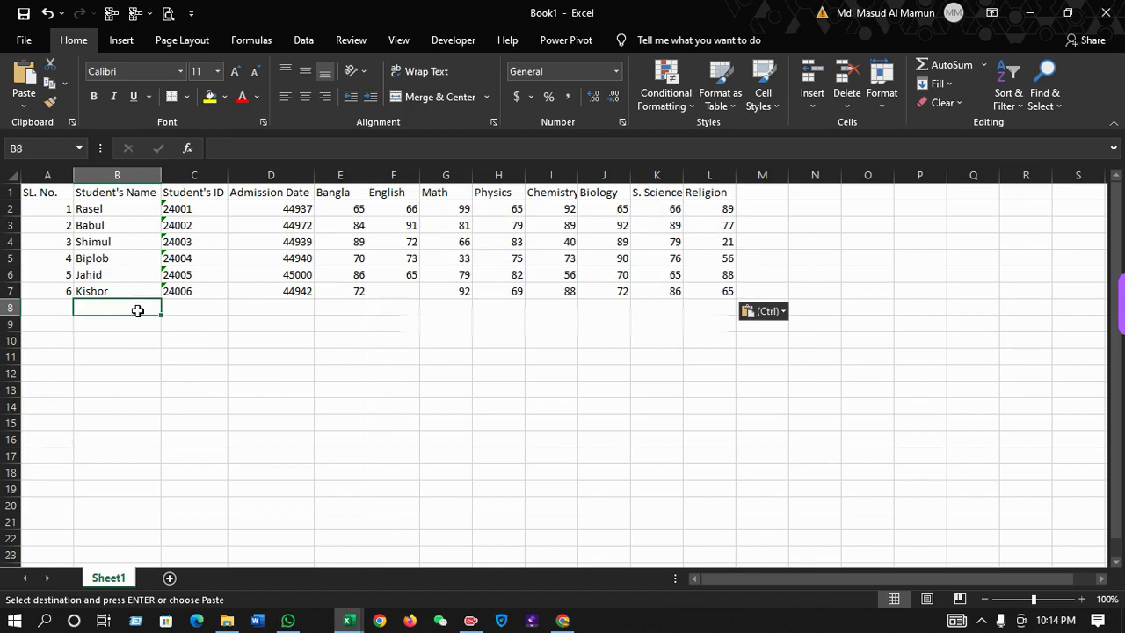
{"action": "left_click", "coordinate": [137, 325]}
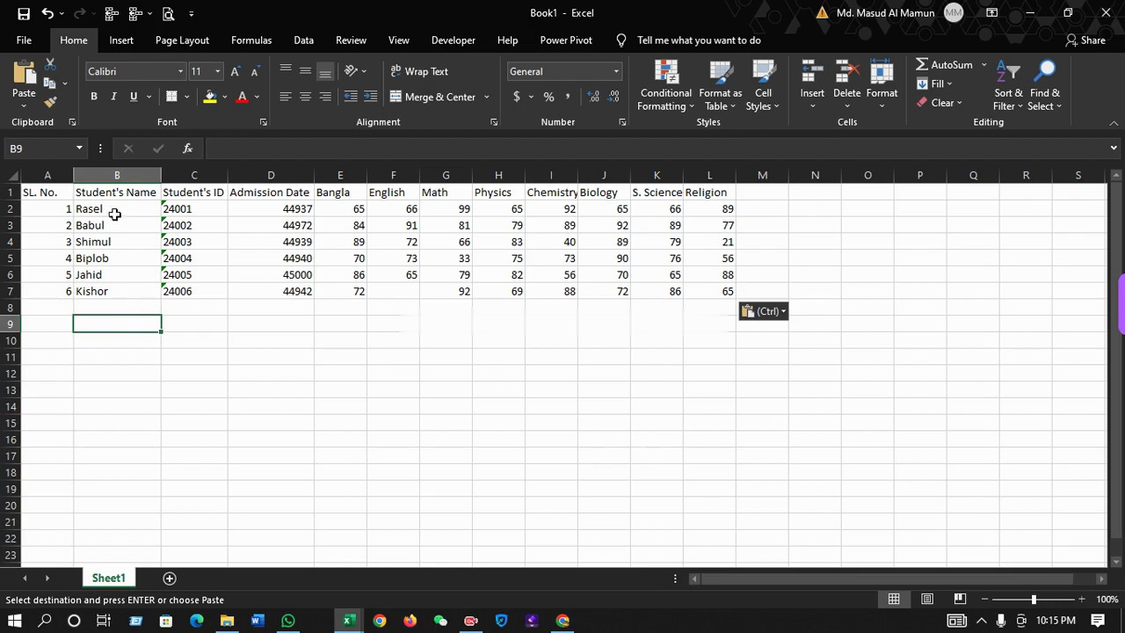
- Center the contents of columns A through L horizontally
{"action": "left_click", "coordinate": [51, 190]}
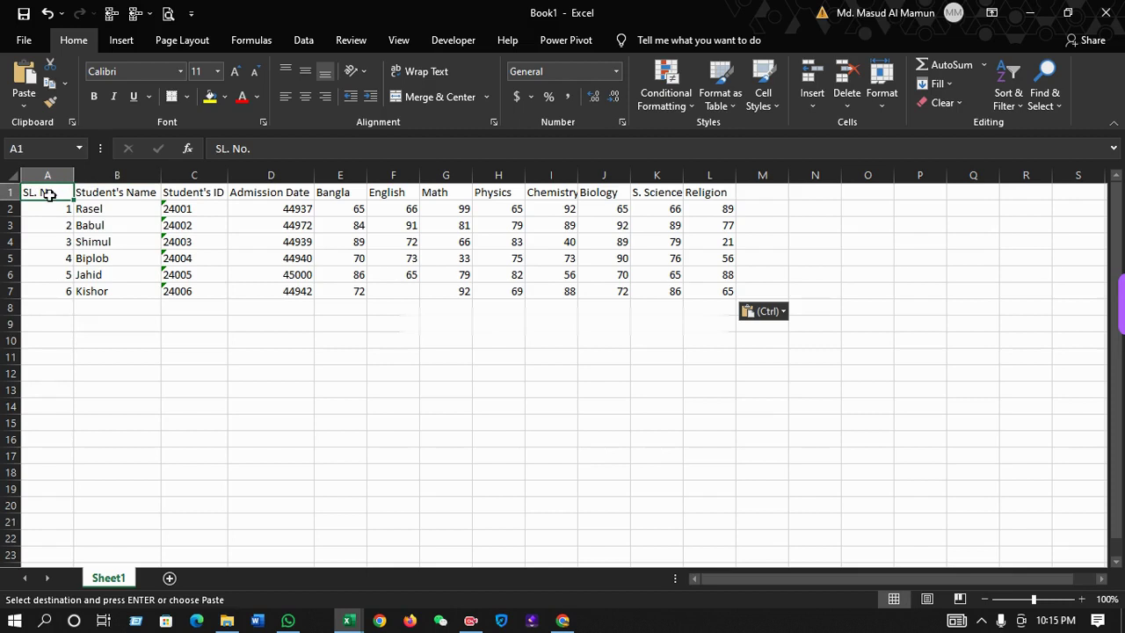
{"action": "left_click", "coordinate": [708, 175], "text": "shift"}
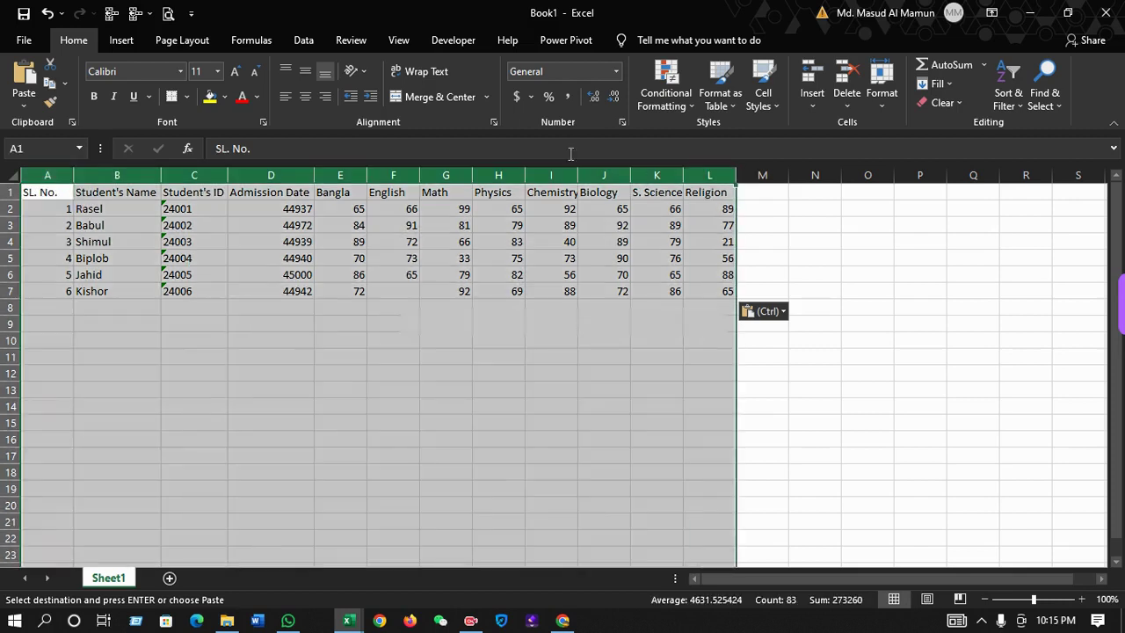
{"action": "left_click", "coordinate": [306, 96]}
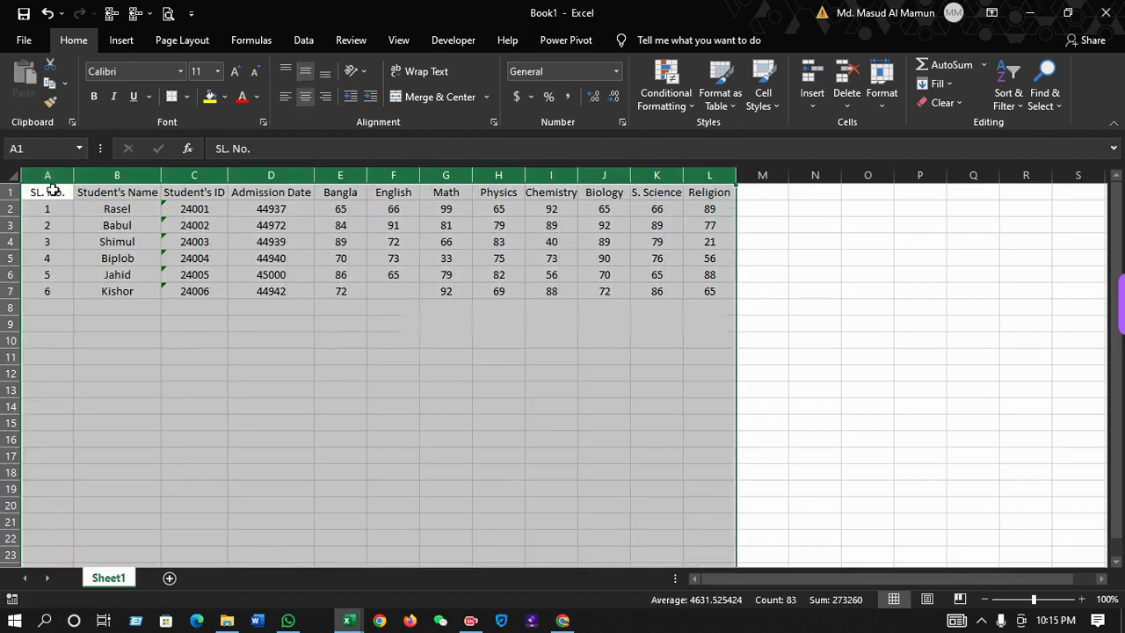
{"action": "left_click", "coordinate": [52, 191]}
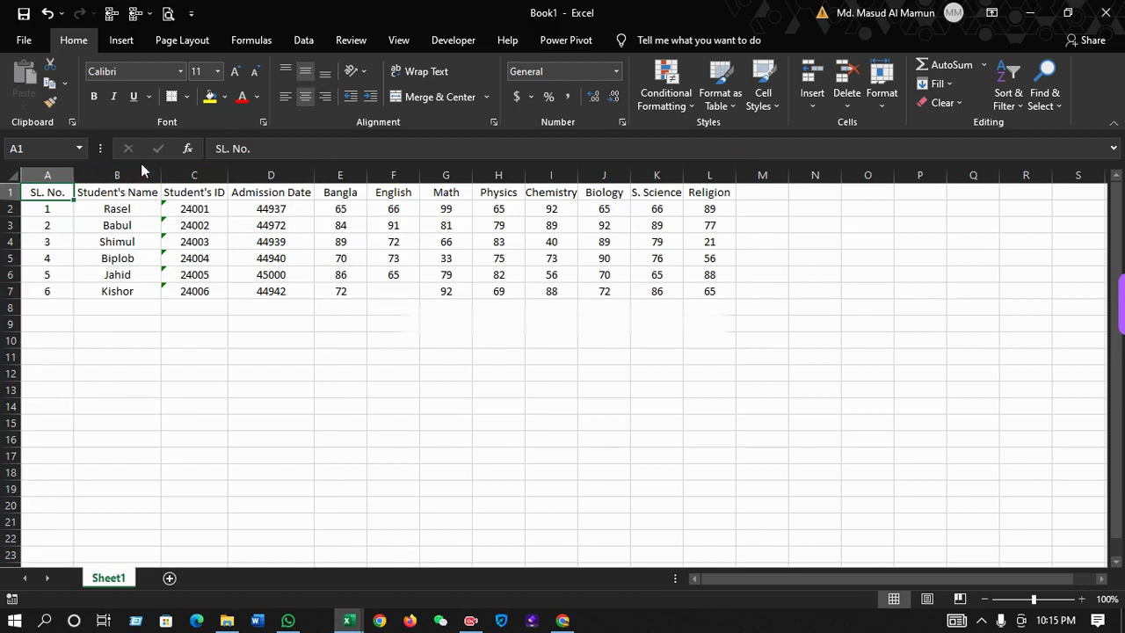
- Format the admission dates in D2:D7 as dates of the 14-Mar-12 type
{"action": "left_click", "coordinate": [199, 189]}
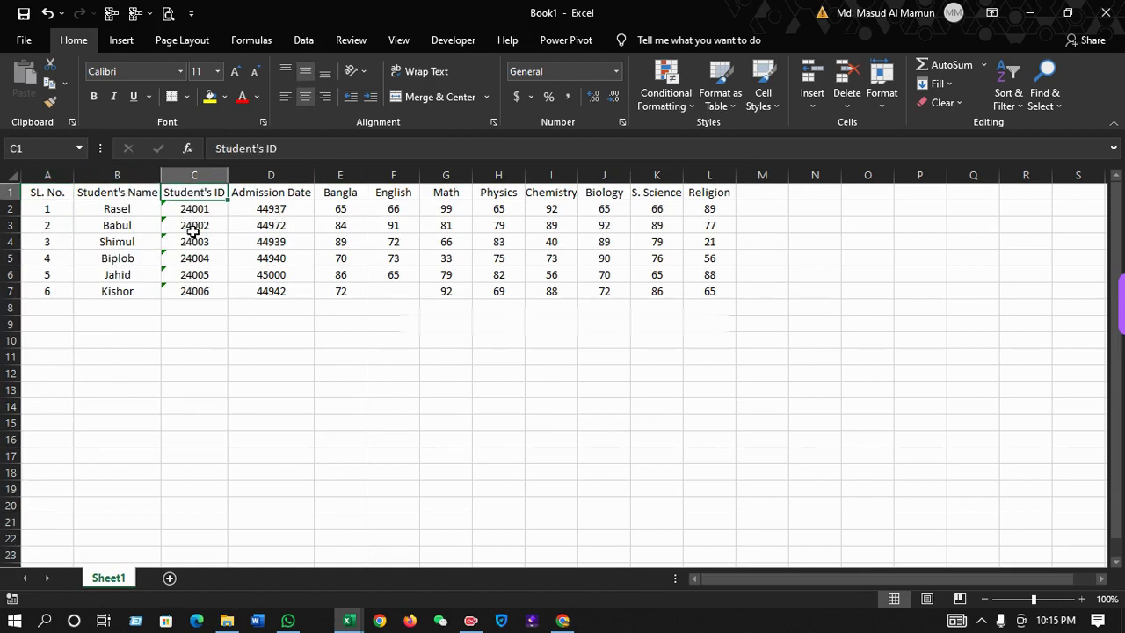
{"action": "left_click", "coordinate": [276, 192]}
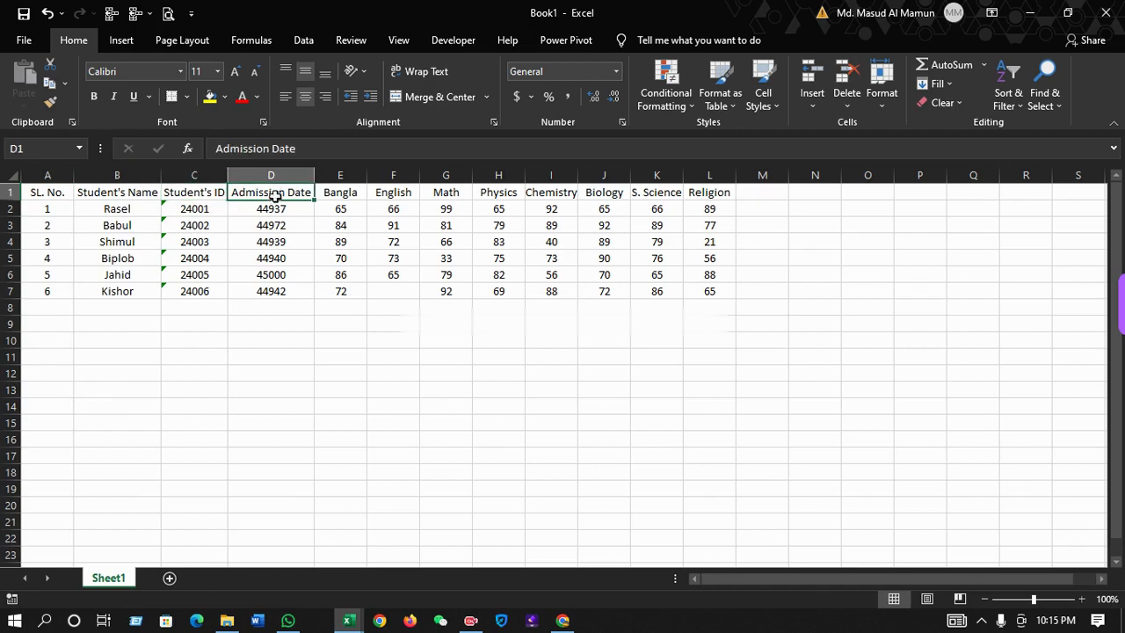
{"action": "left_click", "coordinate": [264, 208]}
{"action": "left_click_drag", "start_coordinate": [255, 285], "coordinate": [260, 291]}
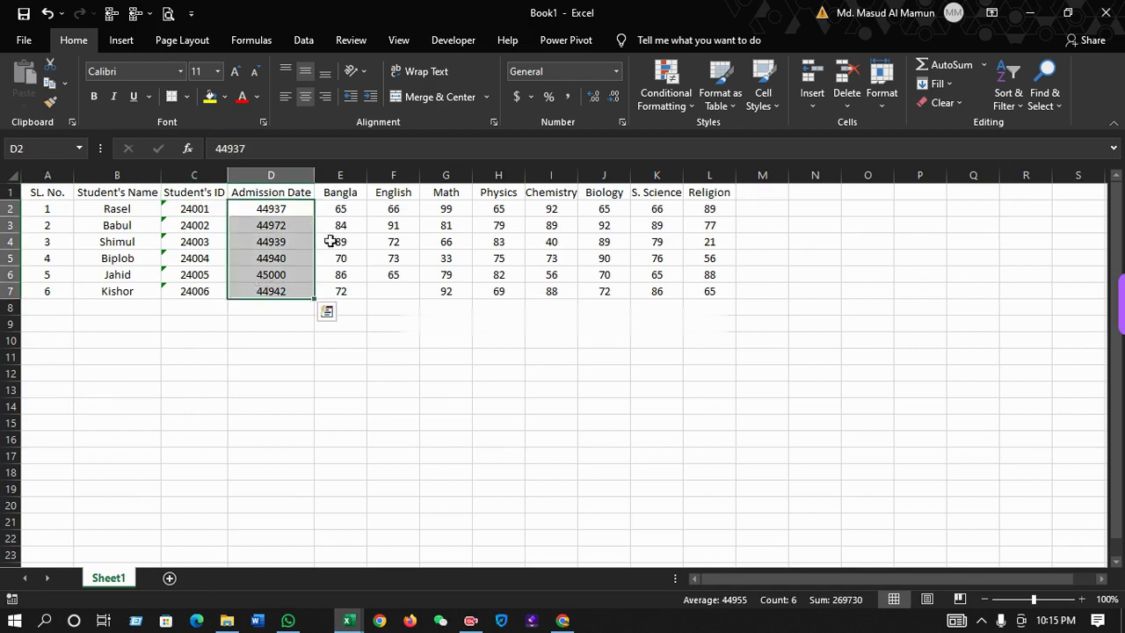
{"action": "left_click", "coordinate": [617, 71]}
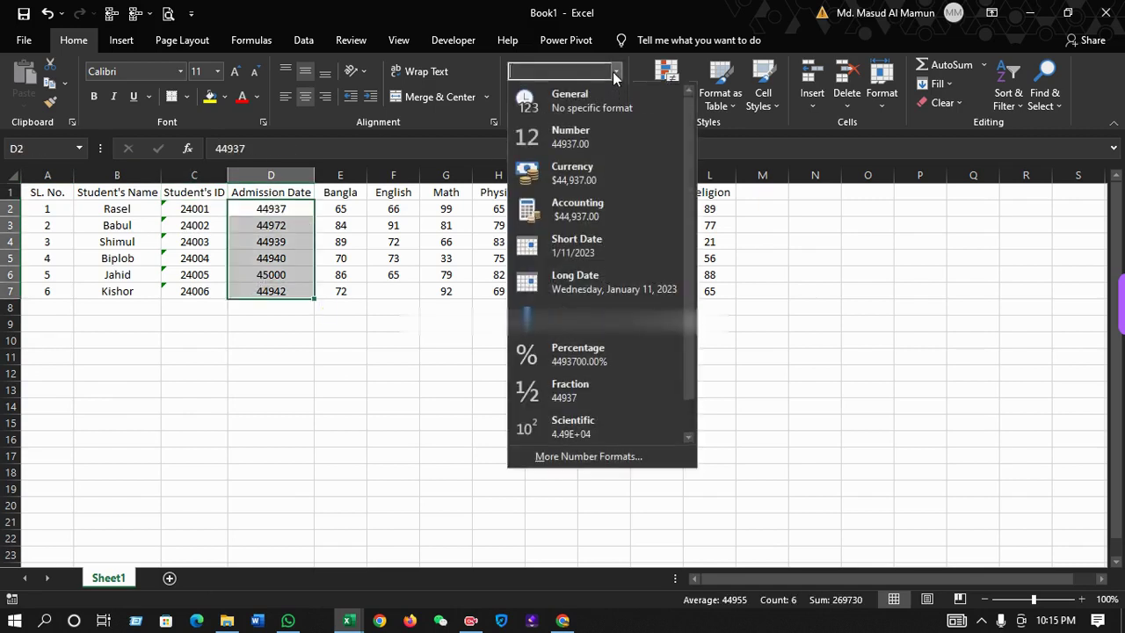
{"action": "left_click", "coordinate": [577, 104]}
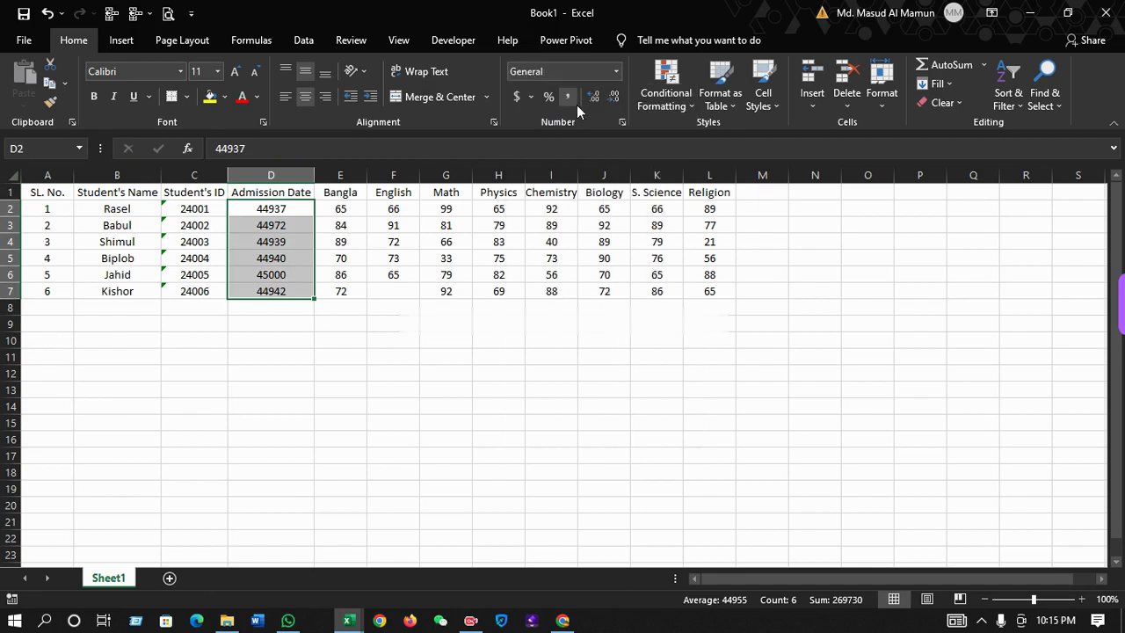
{"action": "left_click", "coordinate": [616, 72]}
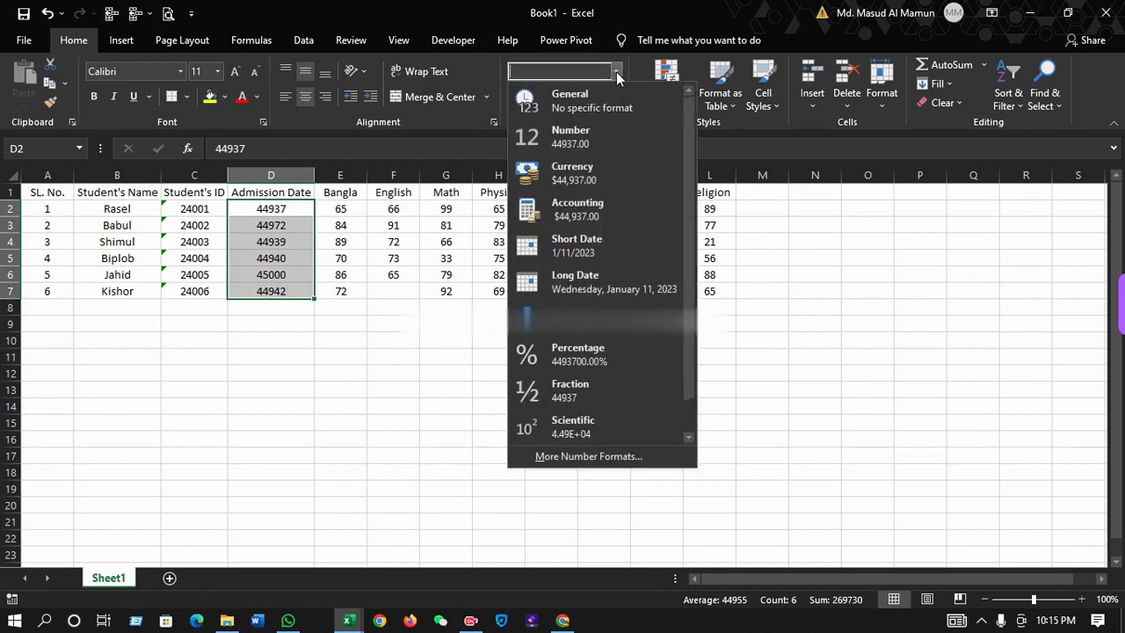
{"action": "key", "text": "Escape"}
{"action": "left_click", "coordinate": [622, 122]}
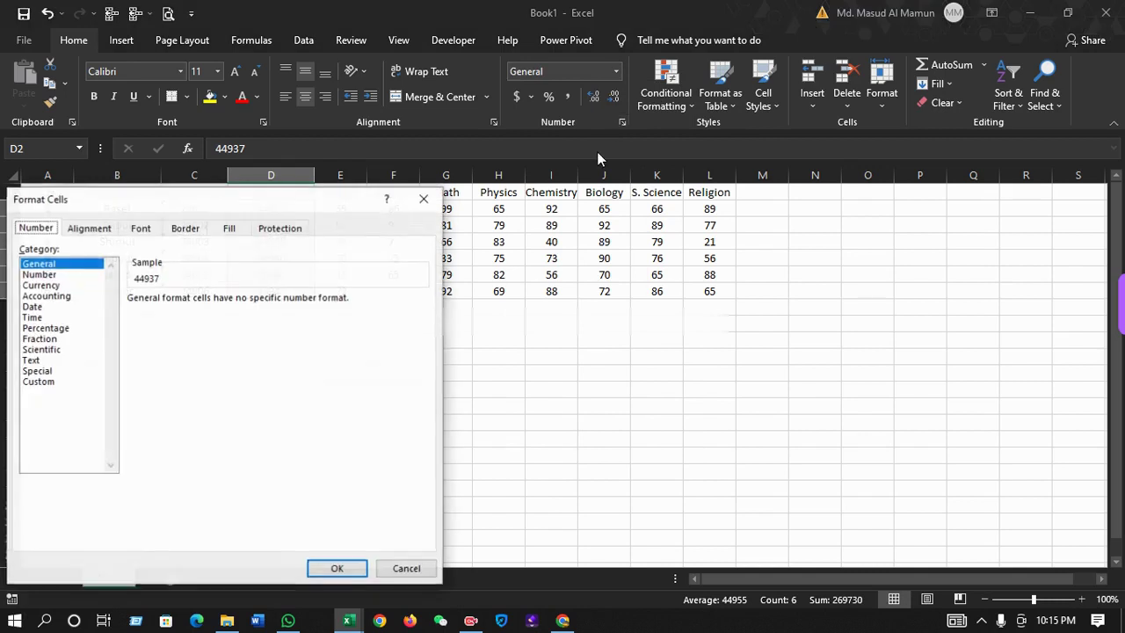
{"action": "left_click", "coordinate": [40, 307]}
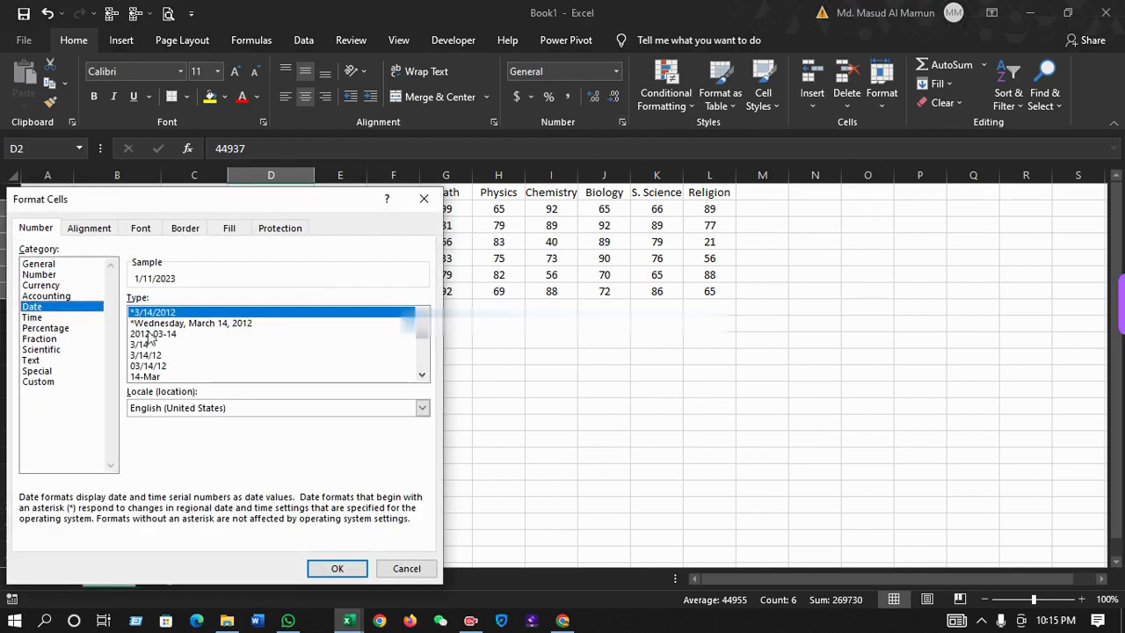
{"action": "left_click", "coordinate": [422, 374]}
{"action": "left_click", "coordinate": [163, 368]}
{"action": "left_click", "coordinate": [164, 377]}
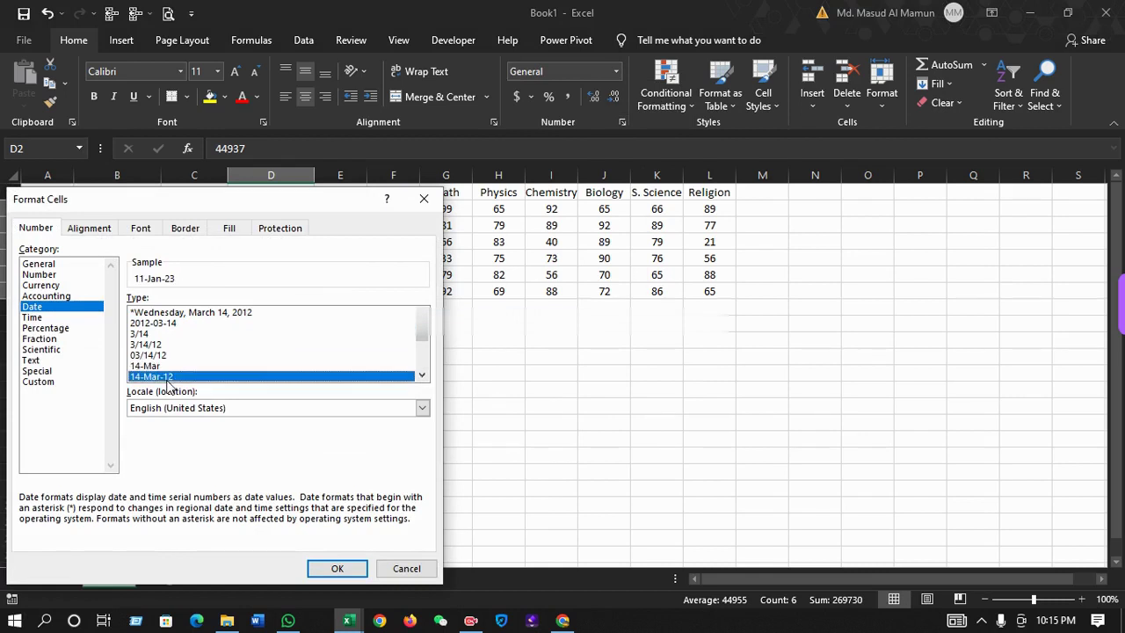
{"action": "left_click", "coordinate": [343, 568]}
{"action": "left_click", "coordinate": [292, 304]}
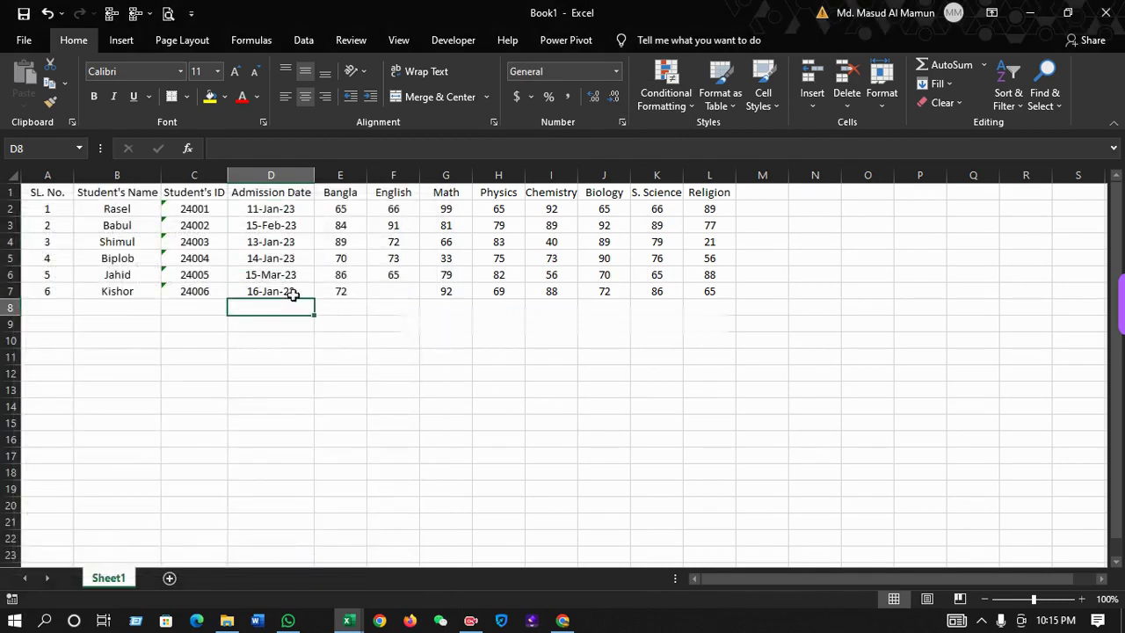
- Examine the formatted admission dates and the subject marks in columns E through J
{"action": "left_click", "coordinate": [274, 217]}
{"action": "left_click", "coordinate": [268, 291]}
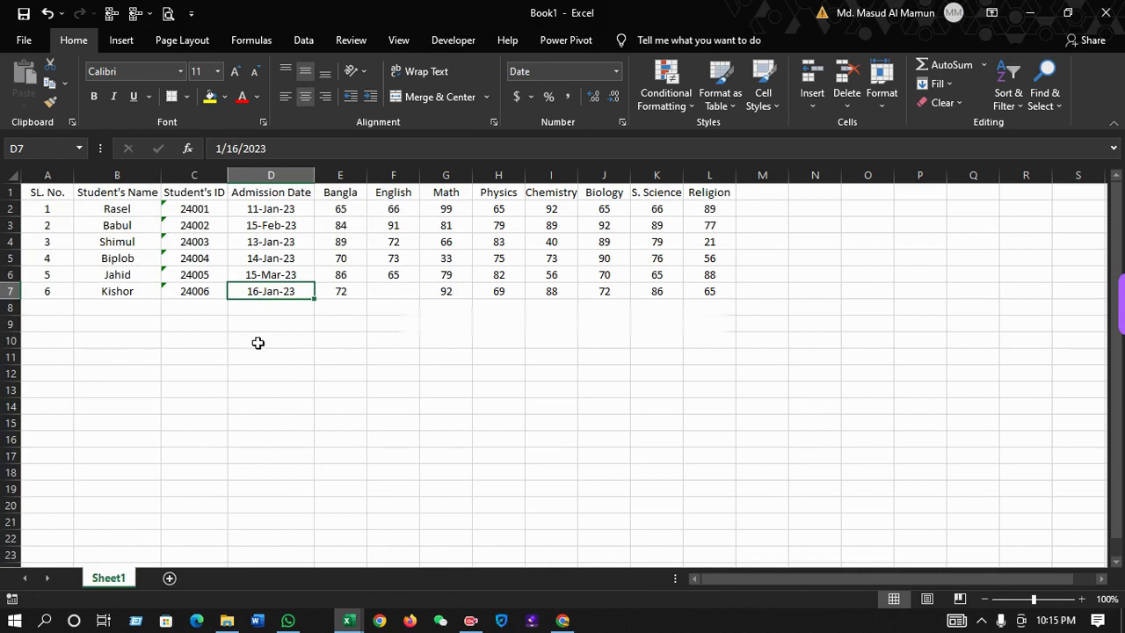
{"action": "left_click", "coordinate": [332, 191]}
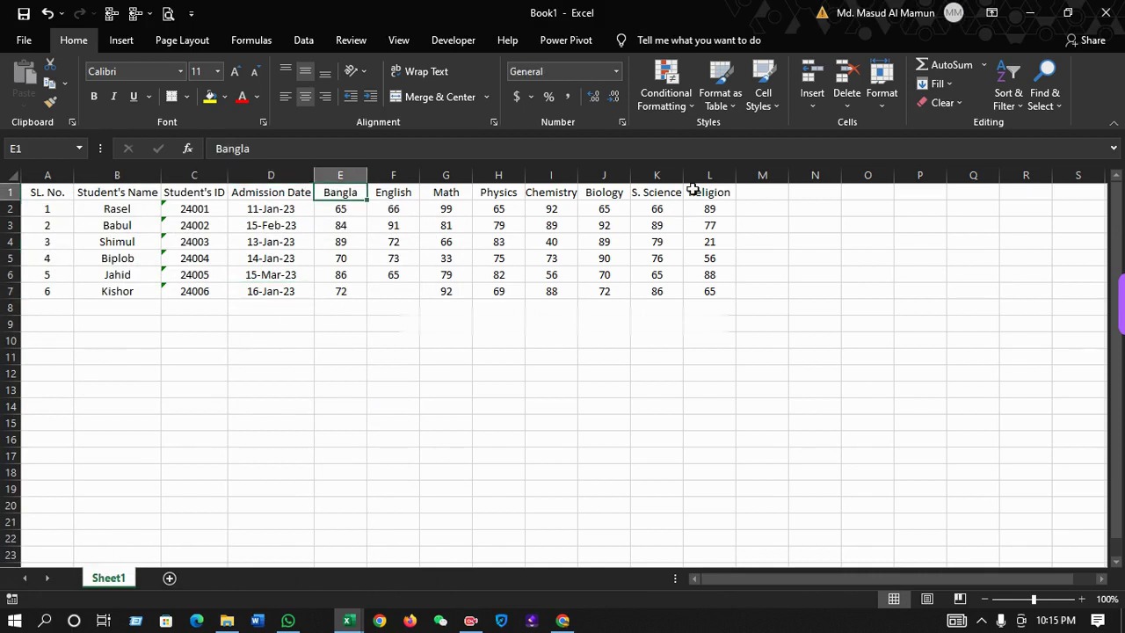
{"action": "left_click", "coordinate": [361, 241]}
{"action": "left_click", "coordinate": [340, 272]}
{"action": "left_click", "coordinate": [338, 291]}
{"action": "left_click", "coordinate": [356, 220]}
{"action": "left_click", "coordinate": [431, 213]}
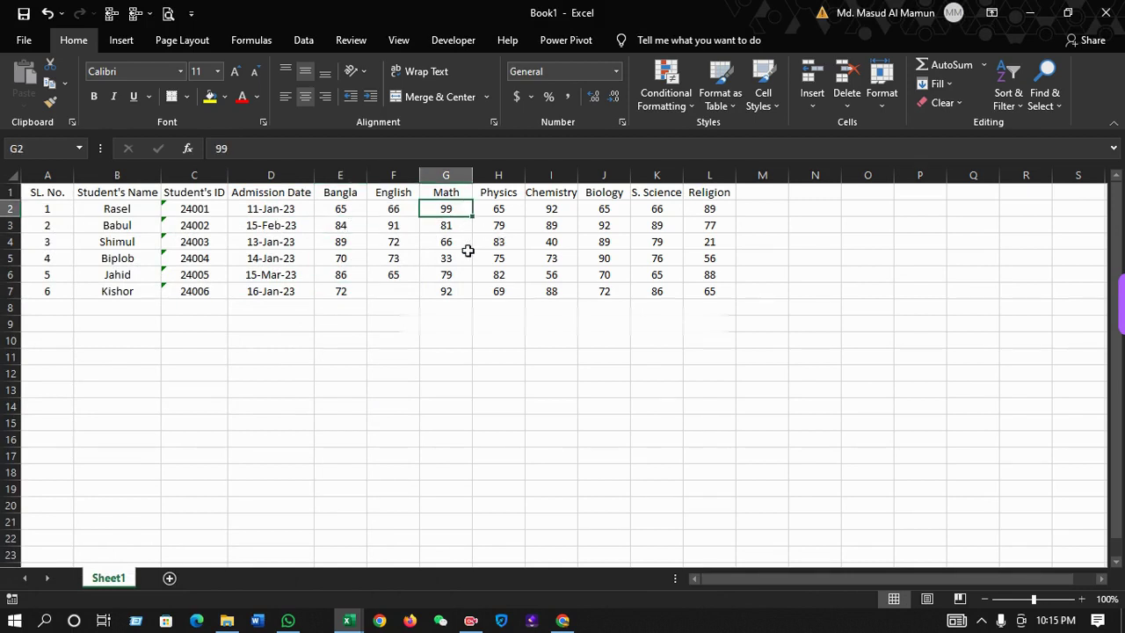
{"action": "left_click", "coordinate": [585, 228]}
{"action": "left_click", "coordinate": [594, 241]}
{"action": "left_click", "coordinate": [494, 256]}
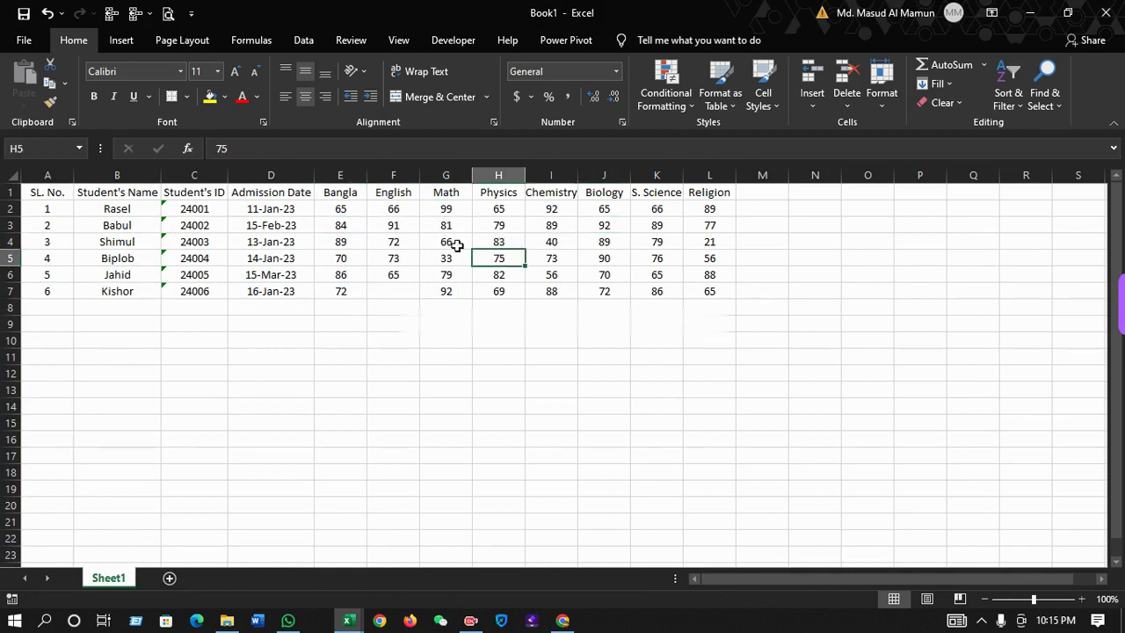
- Check the SL. No. heading on the Dashboard sheet of the Data Entry Batch-395, HW-03 workbook and return to Book1
{"action": "mouse_move", "coordinate": [352, 620]}
{"action": "left_click", "coordinate": [409, 578]}
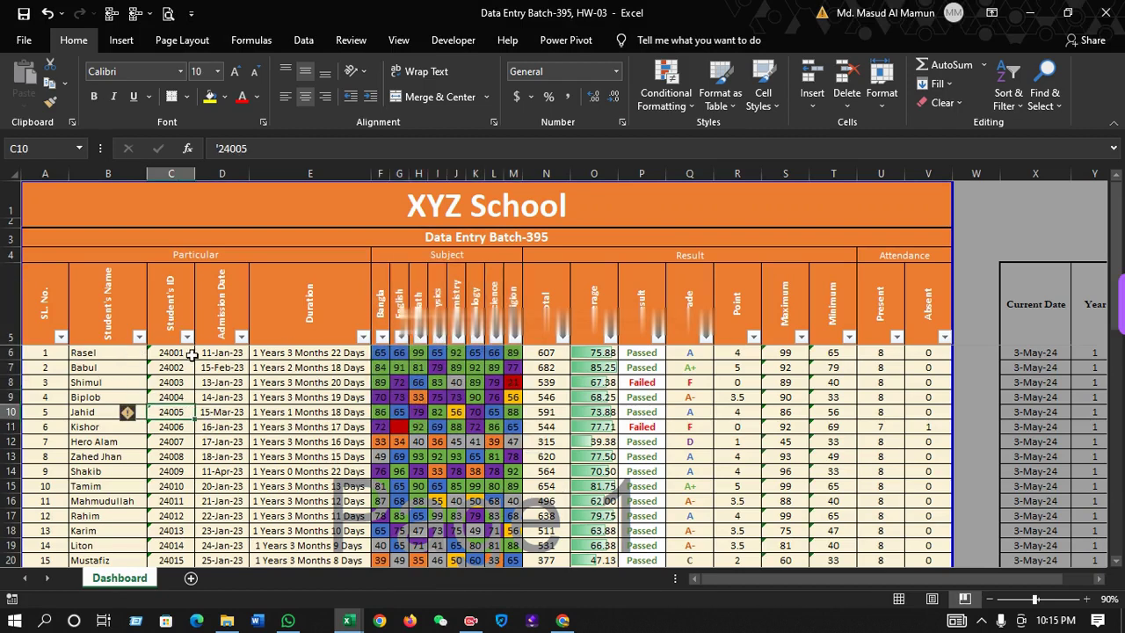
{"action": "left_click", "coordinate": [50, 299]}
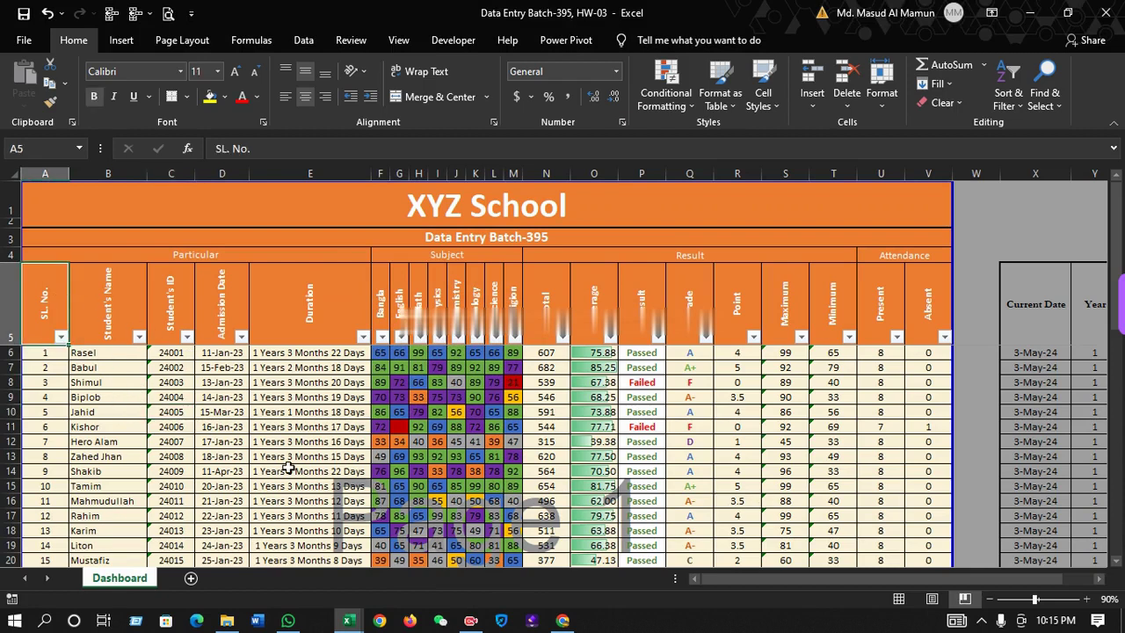
{"action": "key", "text": "alt+Tab"}
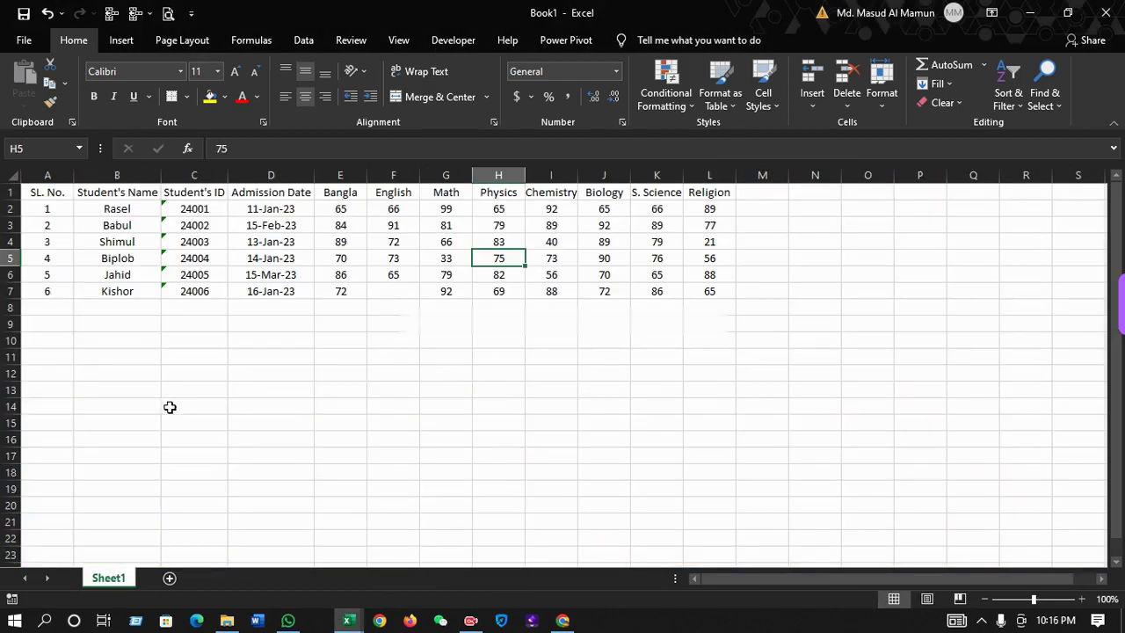
- Examine the subject marks from Bangla to Religion and the empty column beside them
{"action": "left_click", "coordinate": [123, 306]}
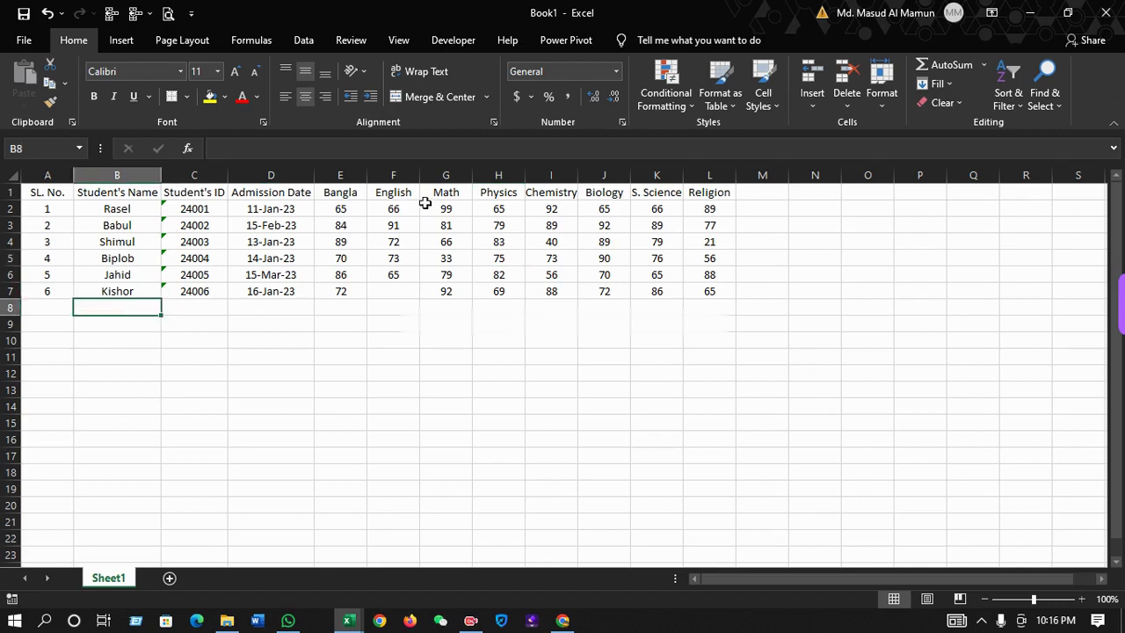
{"action": "left_click", "coordinate": [358, 195]}
{"action": "left_click", "coordinate": [343, 227]}
{"action": "left_click", "coordinate": [497, 243]}
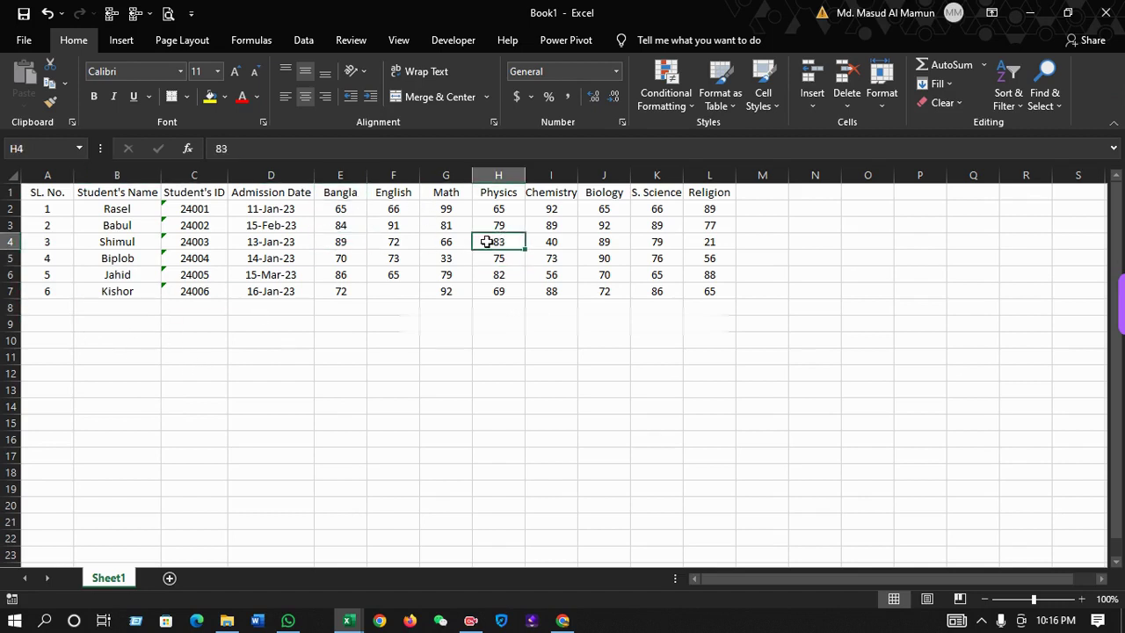
{"action": "left_click", "coordinate": [747, 193]}
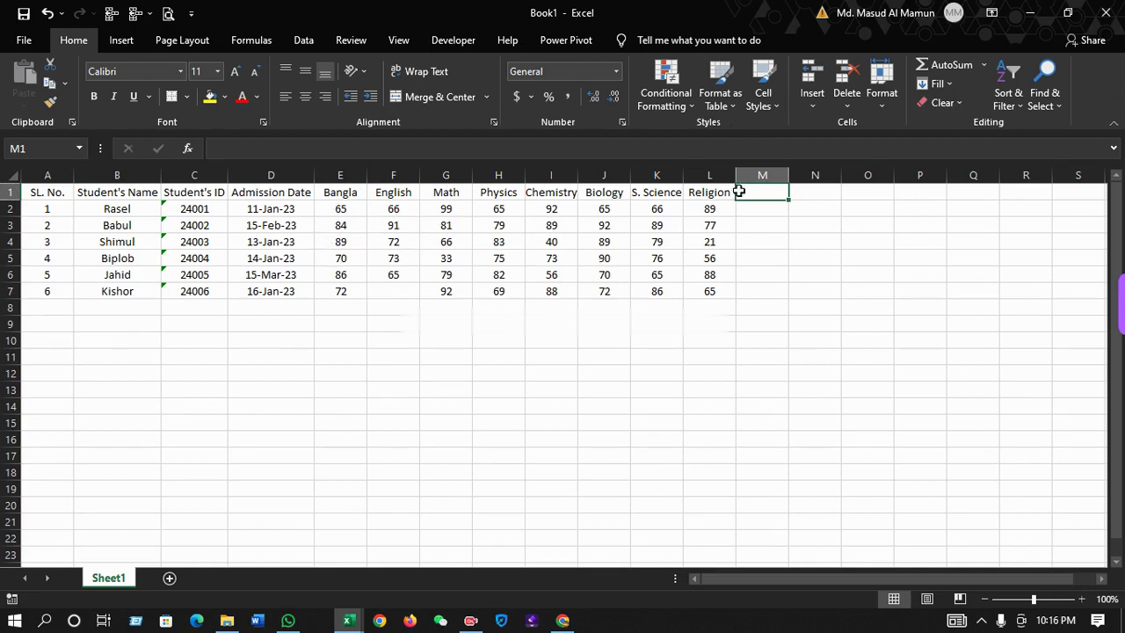
{"action": "left_click", "coordinate": [338, 215]}
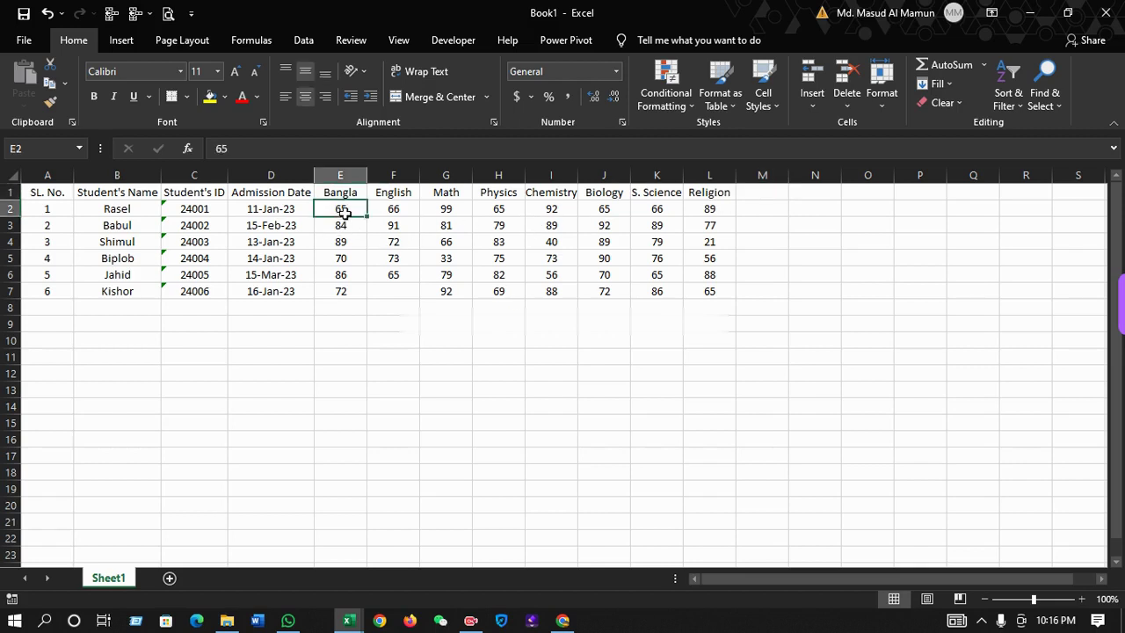
{"action": "left_click", "coordinate": [682, 213]}
{"action": "left_click", "coordinate": [708, 206]}
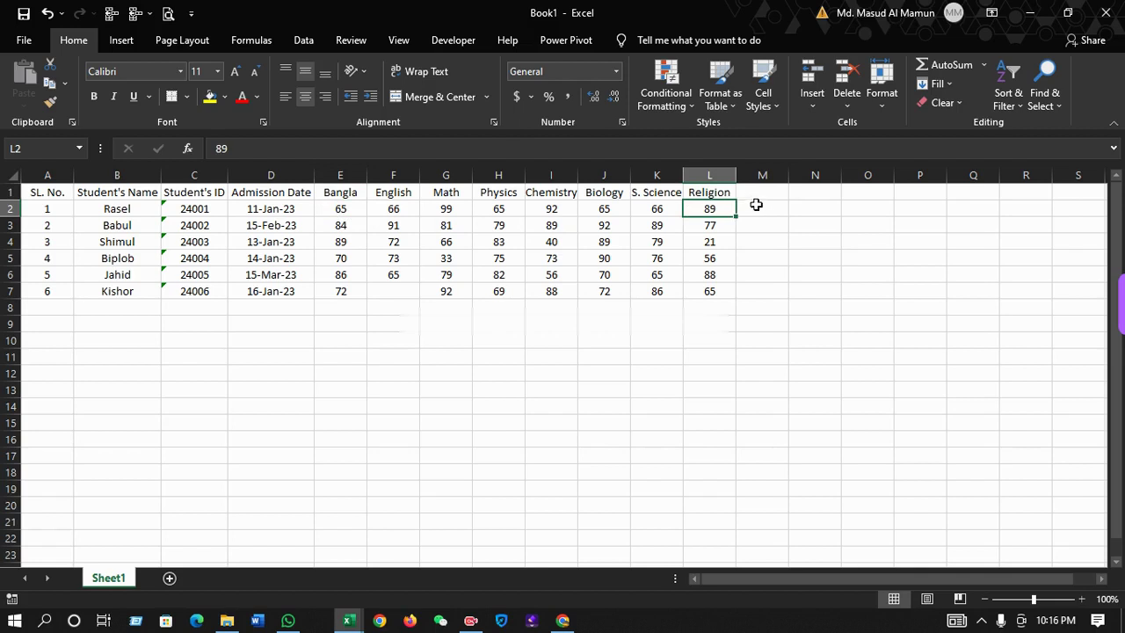
- Enter the heading Total in cell M1 beside Religion
{"action": "left_click", "coordinate": [761, 193]}
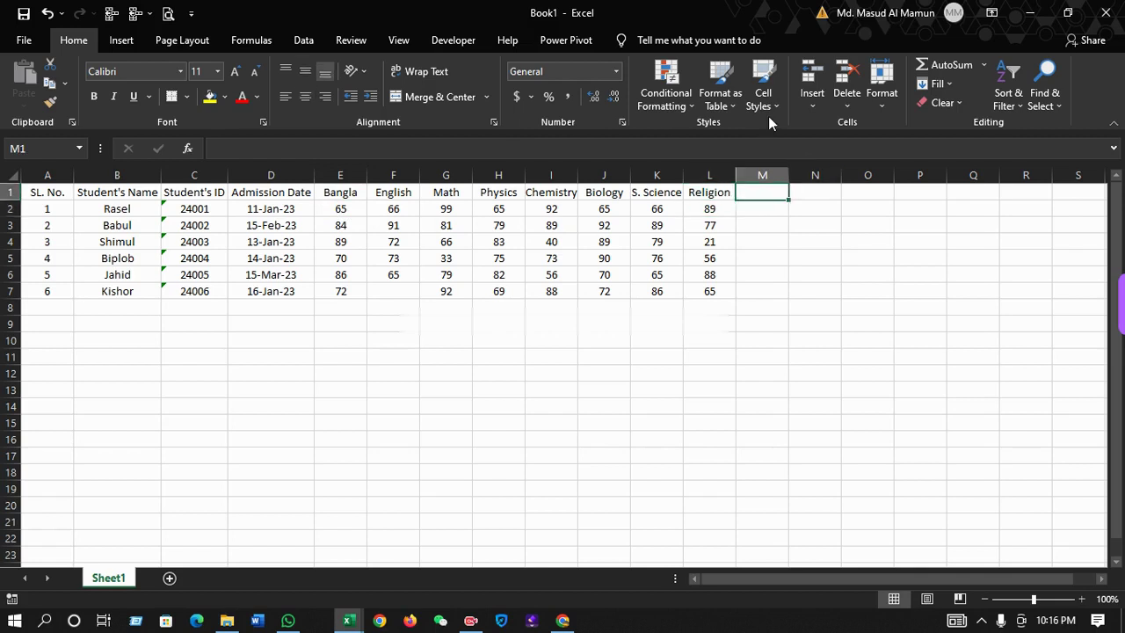
{"action": "type", "text": "Total"}
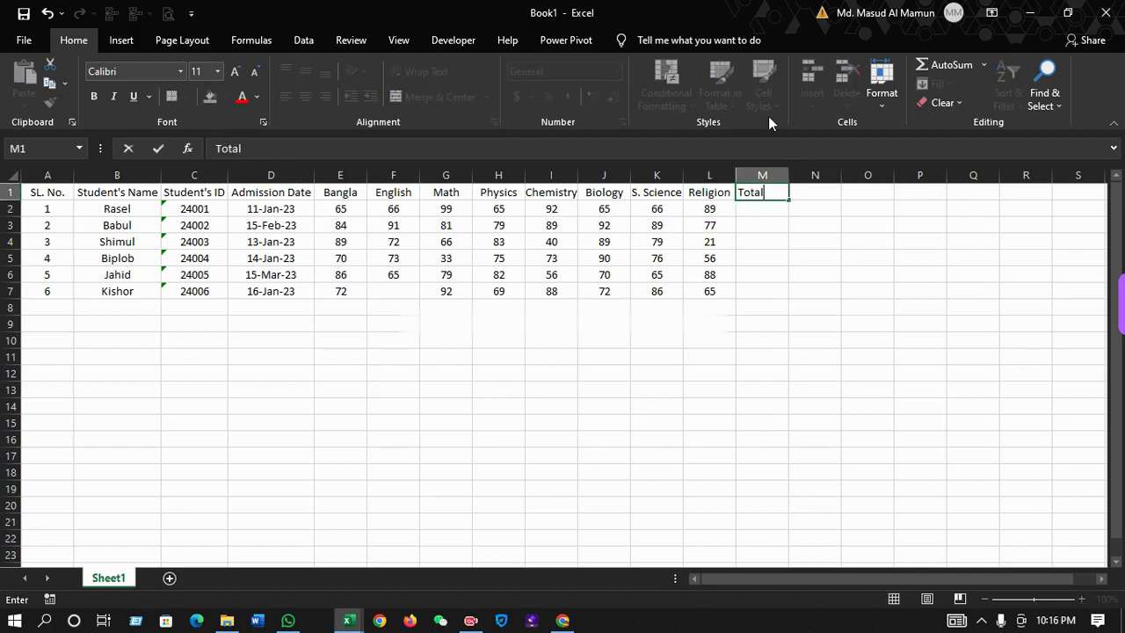
{"action": "key", "text": "Return"}
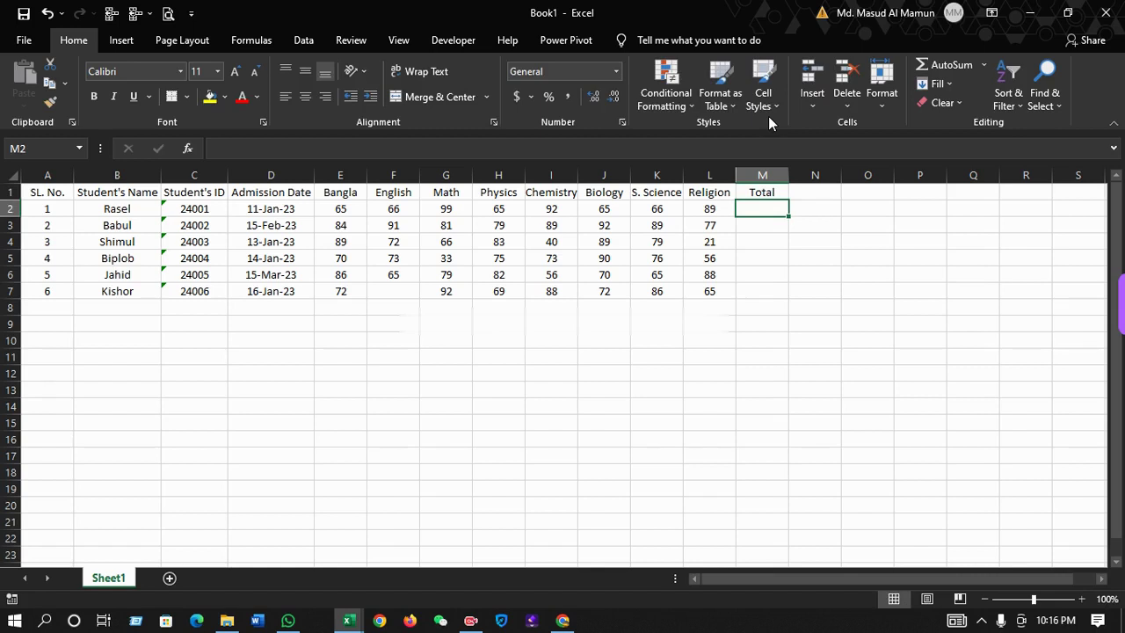
- Examine the first student's row and the subject headings from Bangla to Religion
{"action": "left_click", "coordinate": [116, 211]}
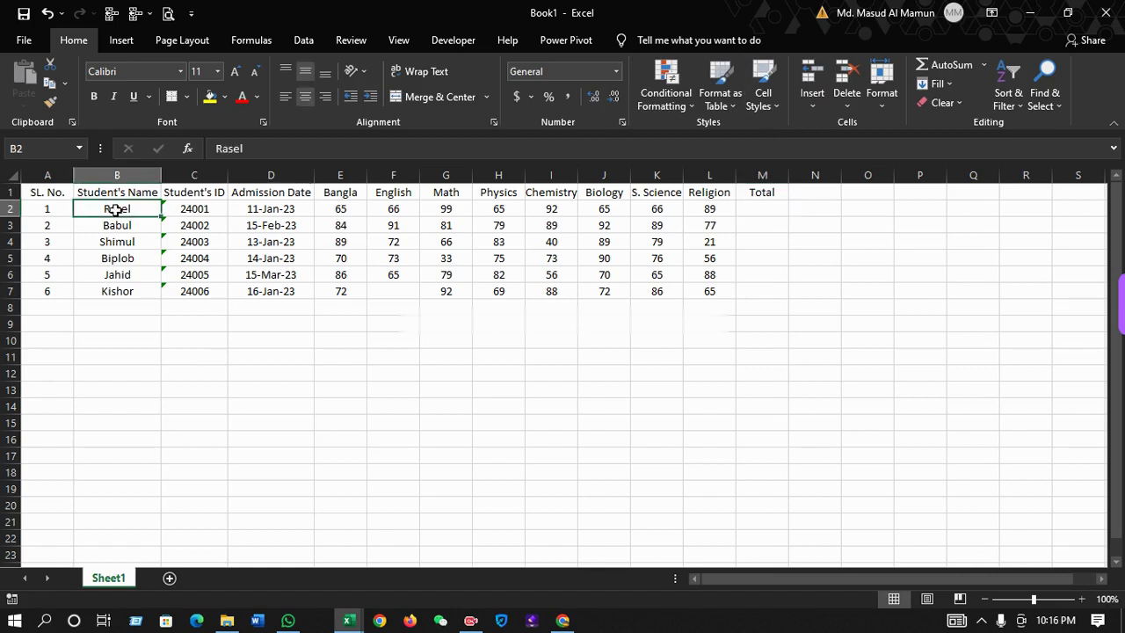
{"action": "left_click", "coordinate": [341, 193]}
{"action": "left_click", "coordinate": [393, 197]}
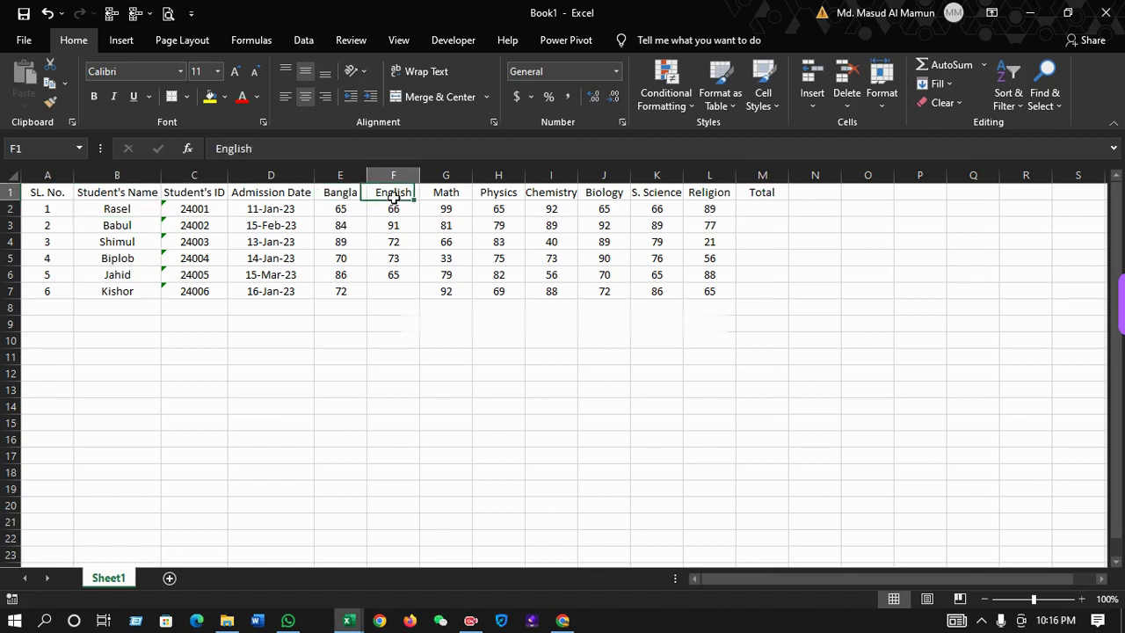
{"action": "left_click", "coordinate": [449, 195]}
{"action": "left_click", "coordinate": [498, 195]}
{"action": "left_click", "coordinate": [552, 206]}
{"action": "left_click", "coordinate": [604, 194]}
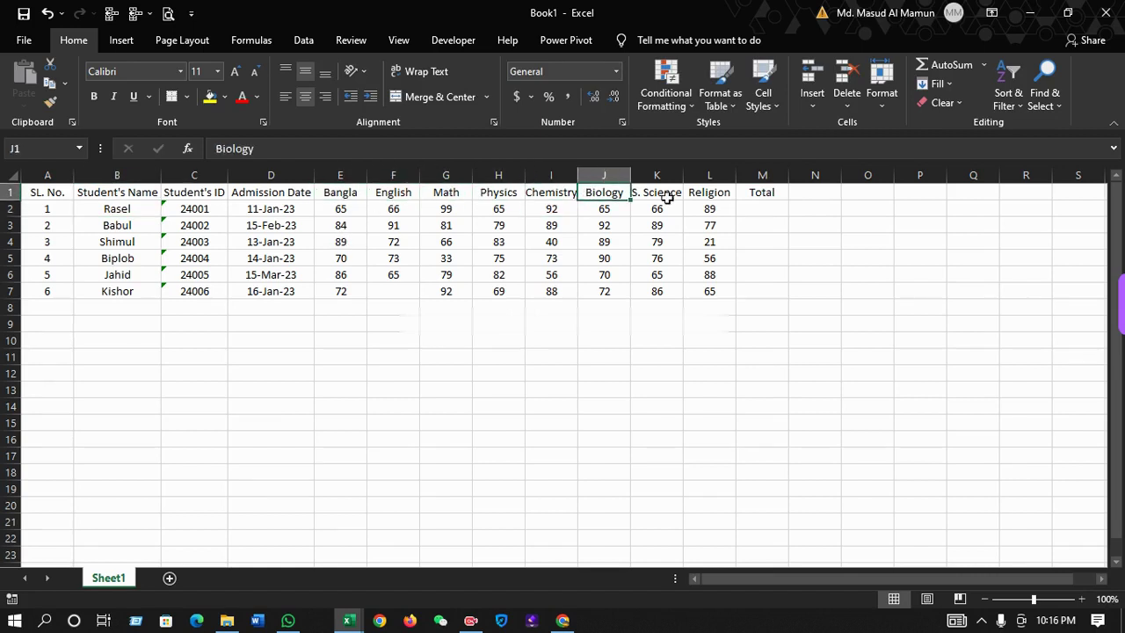
{"action": "left_click", "coordinate": [669, 199]}
{"action": "left_click", "coordinate": [698, 192]}
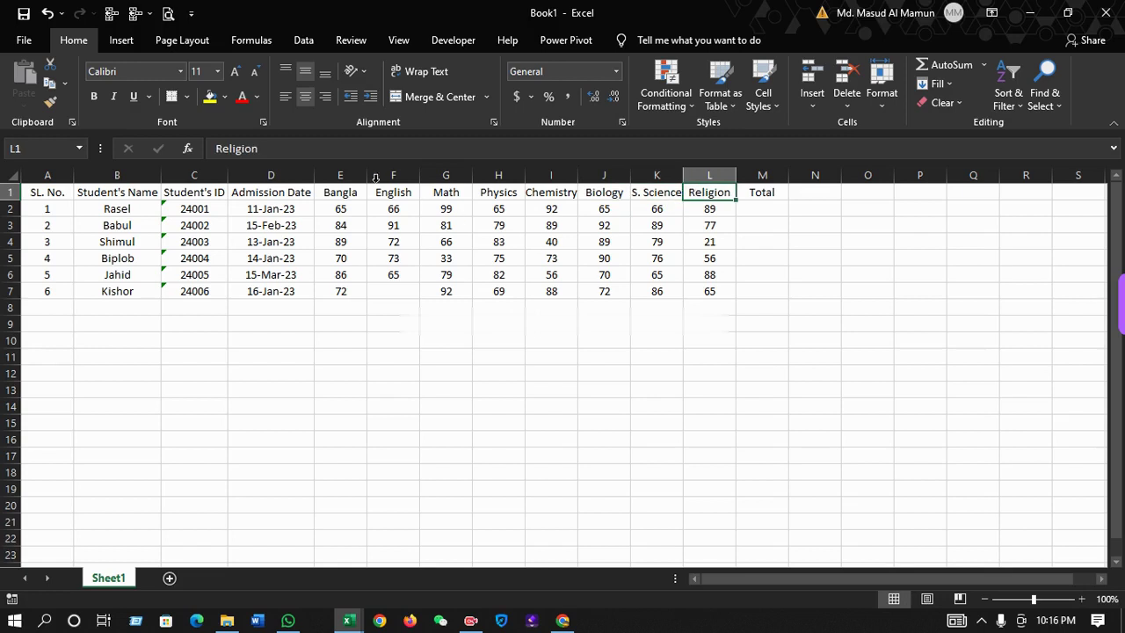
{"action": "left_click", "coordinate": [331, 195]}
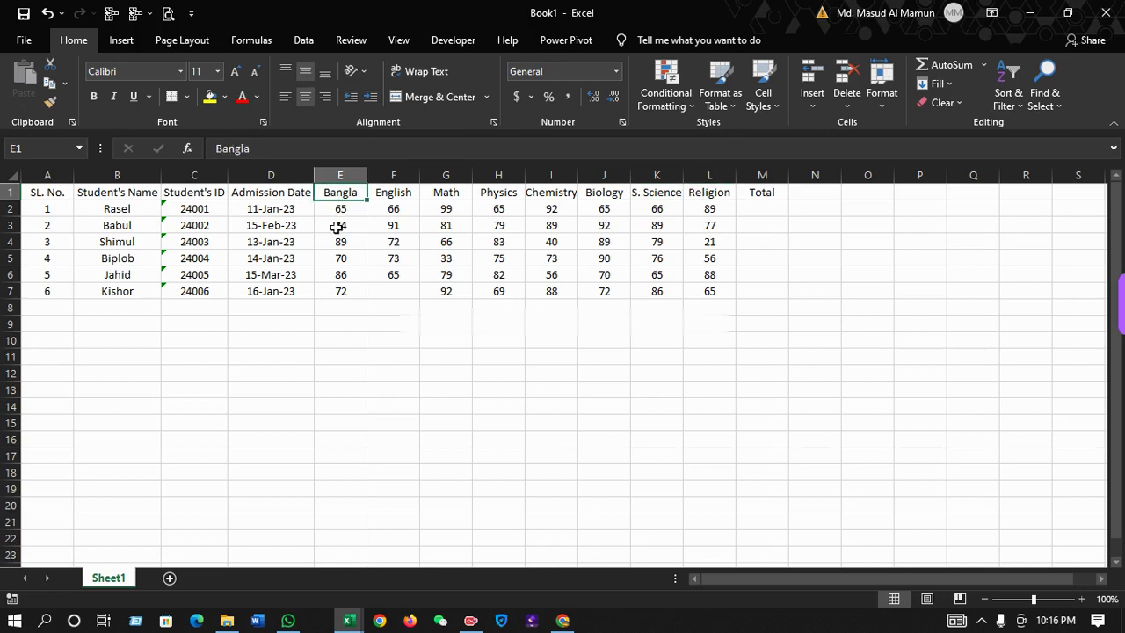
{"action": "left_click", "coordinate": [746, 211]}
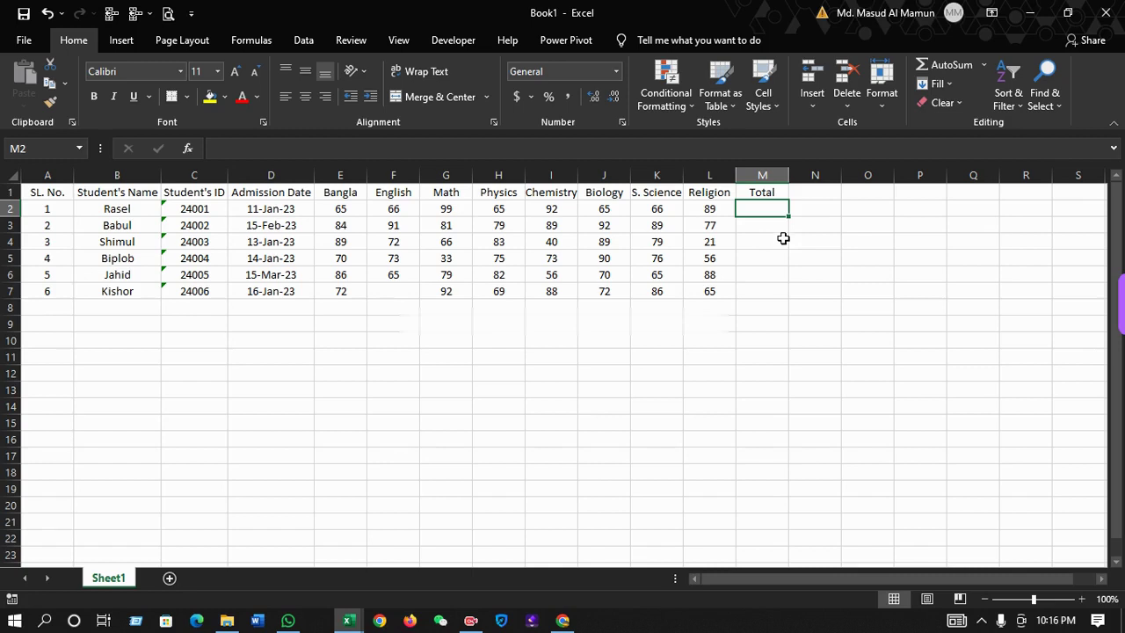
{"action": "type", "text": "="}
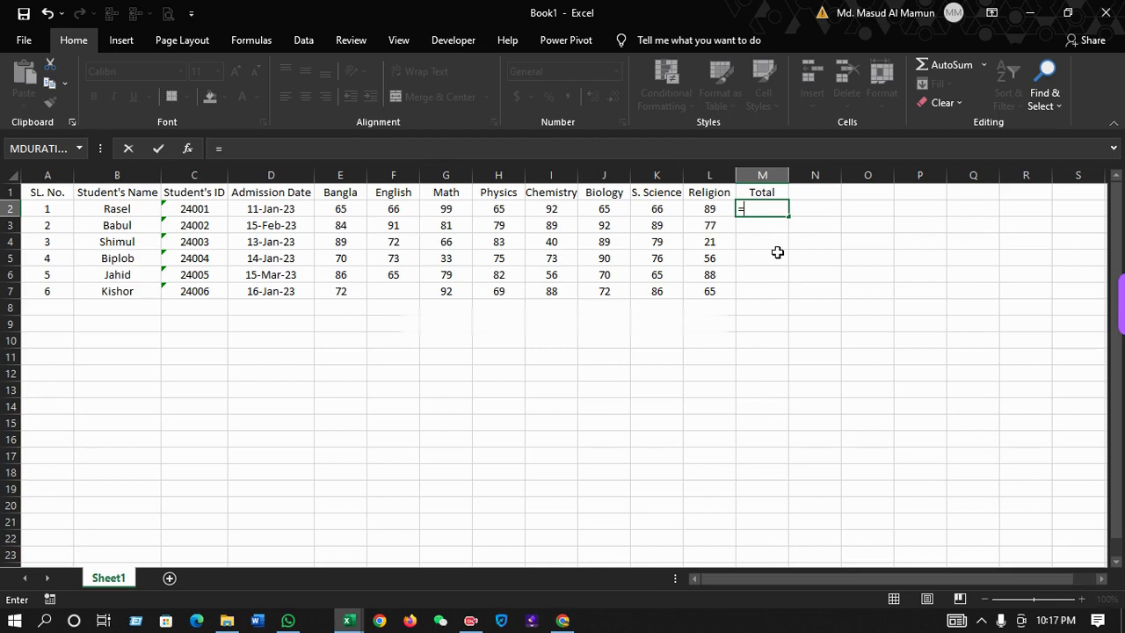
{"action": "type", "text": "sum"}
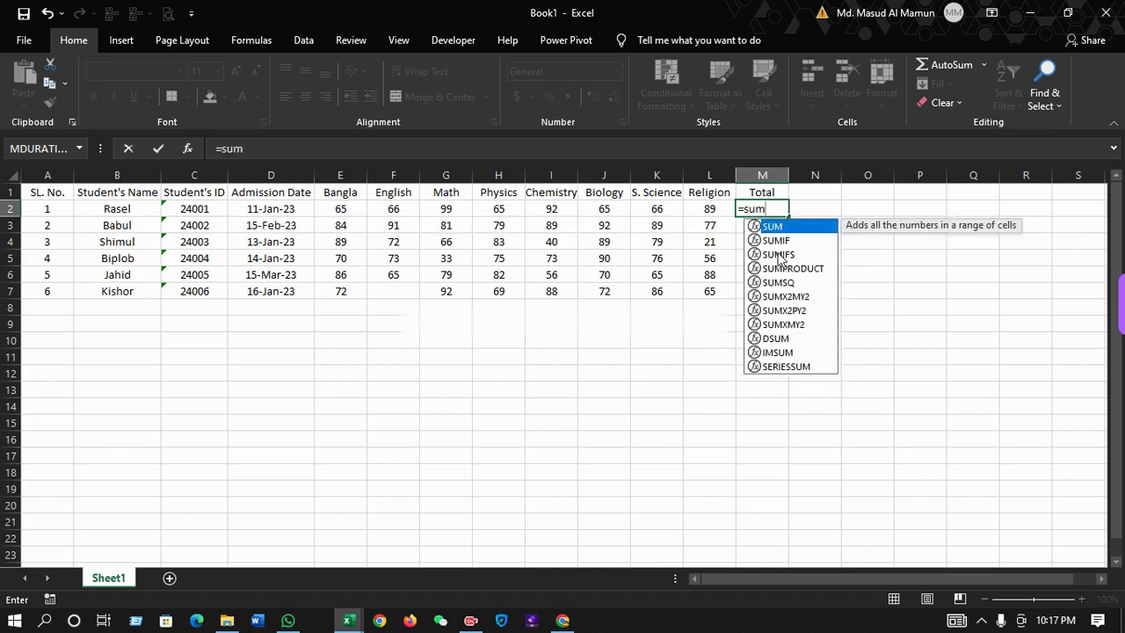
{"action": "left_click", "coordinate": [309, 148]}
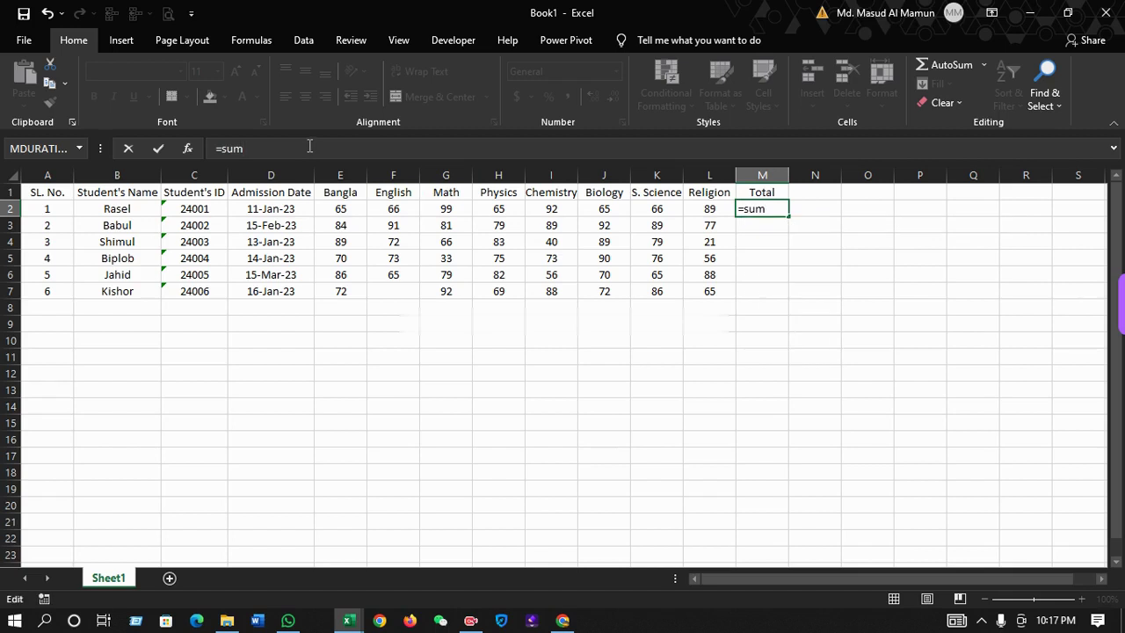
{"action": "type", "text": "("}
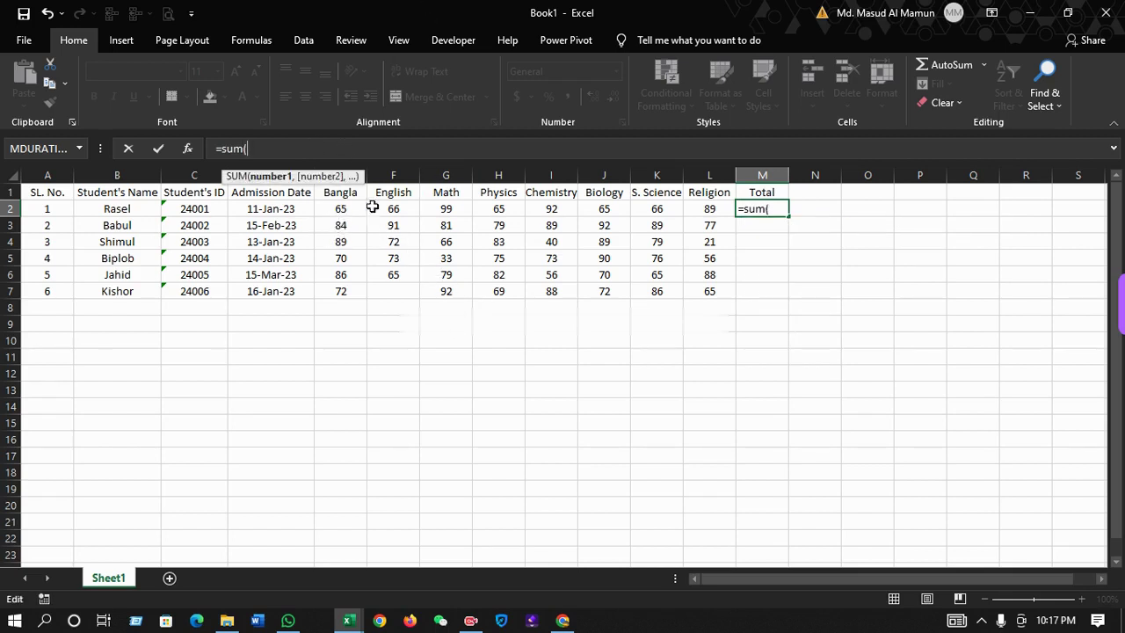
{"action": "left_click", "coordinate": [341, 209]}
{"action": "left_click_drag", "start_coordinate": [341, 210], "coordinate": [673, 207]}
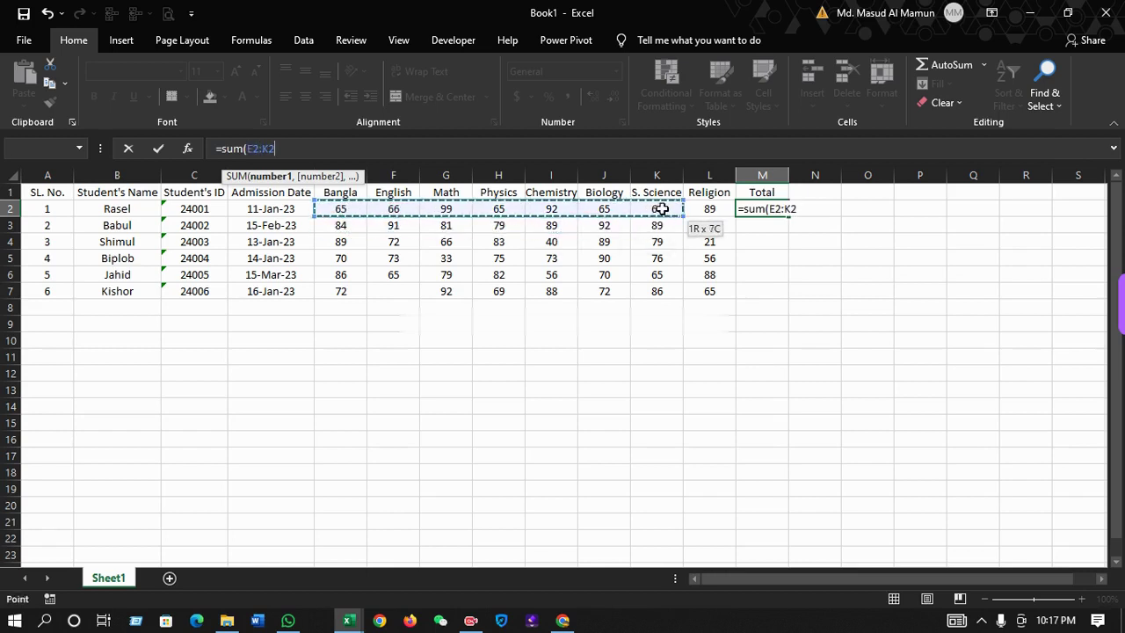
{"action": "key", "text": "Escape"}
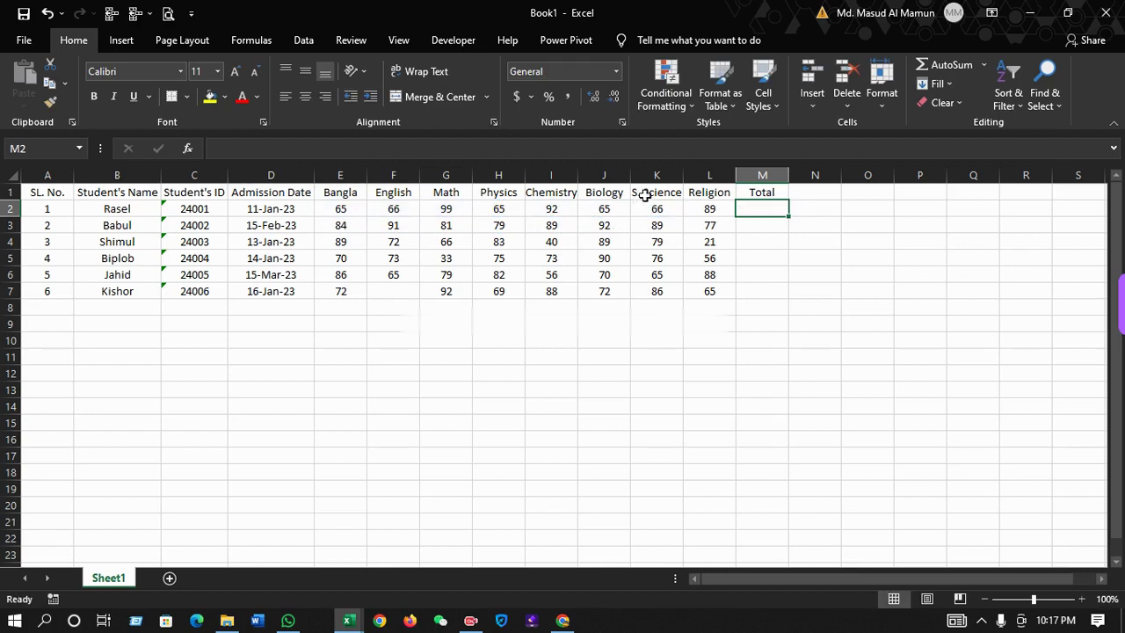
- Total the first student's marks in M2 with =E2+F2+G2+H2+I2+J2+K2+L2 and review the formula
{"action": "type", "text": "="}
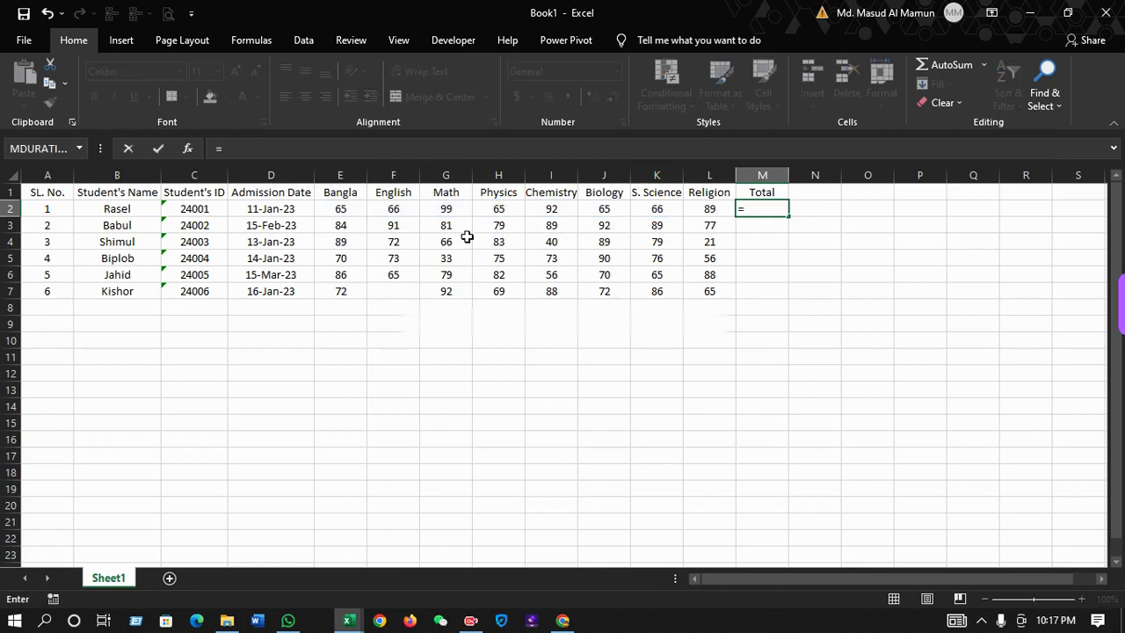
{"action": "left_click", "coordinate": [342, 211]}
{"action": "type", "text": "+"}
{"action": "left_click", "coordinate": [394, 211]}
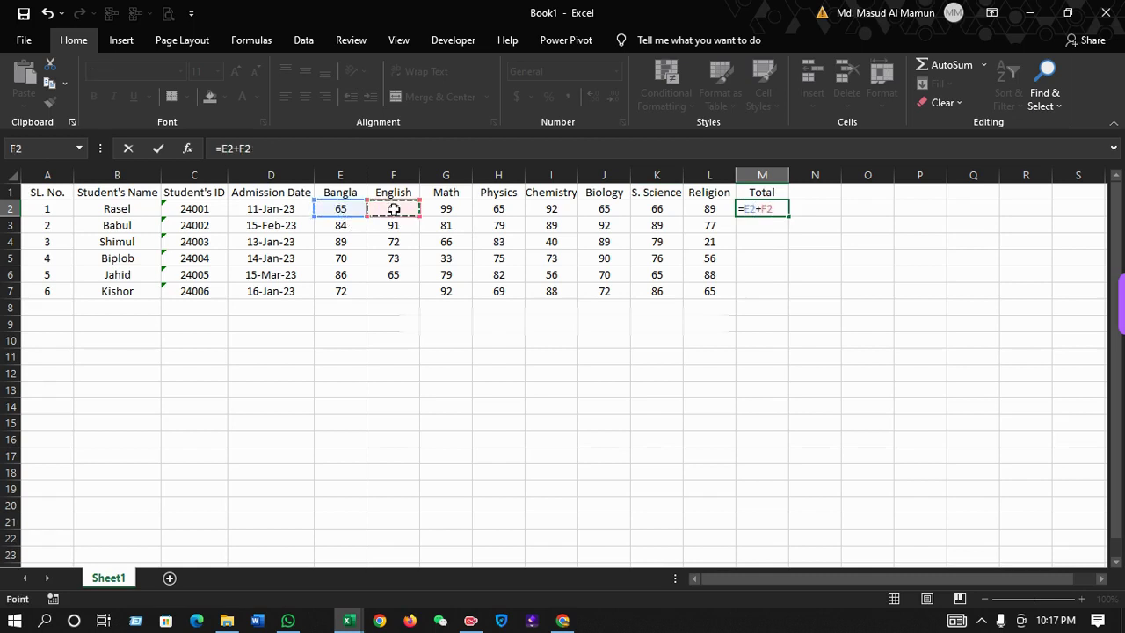
{"action": "type", "text": "+"}
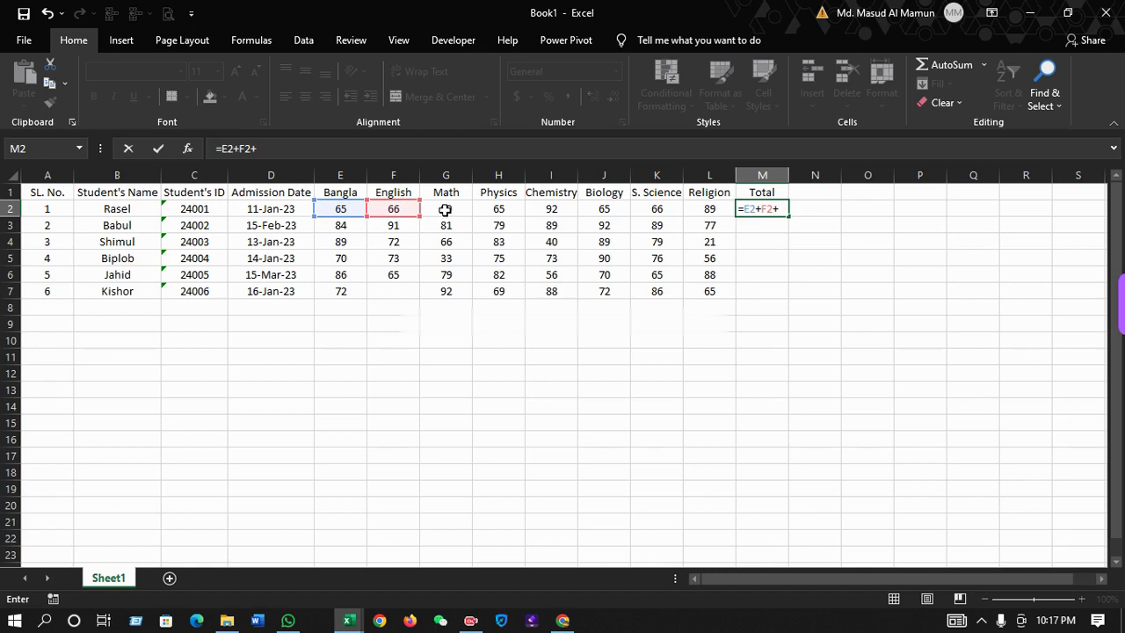
{"action": "left_click", "coordinate": [445, 210]}
{"action": "type", "text": "+"}
{"action": "left_click", "coordinate": [495, 211]}
{"action": "type", "text": "+"}
{"action": "left_click", "coordinate": [555, 212]}
{"action": "type", "text": "+"}
{"action": "left_click", "coordinate": [602, 211]}
{"action": "type", "text": "+"}
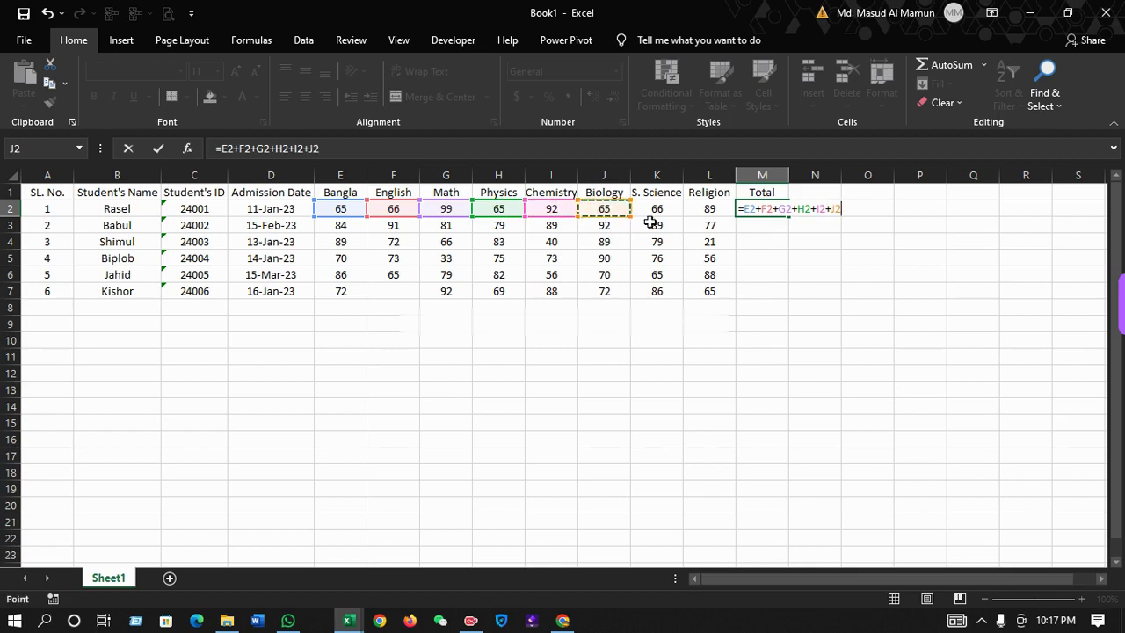
{"action": "left_click", "coordinate": [655, 211]}
{"action": "type", "text": "+"}
{"action": "left_click", "coordinate": [706, 210]}
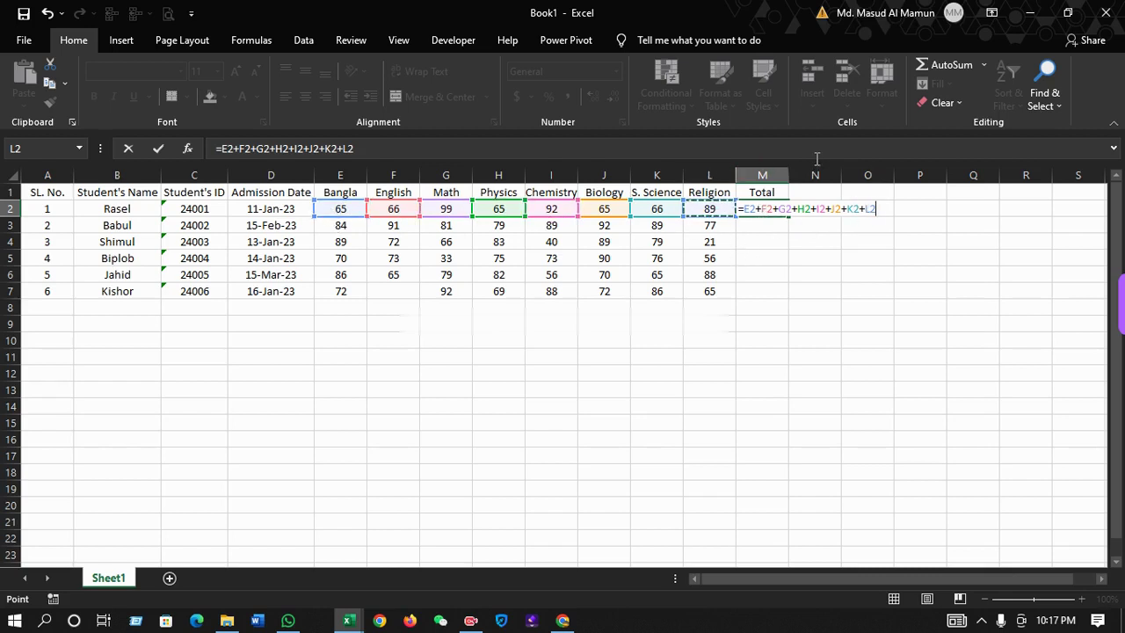
{"action": "key", "text": "ctrl+Return"}
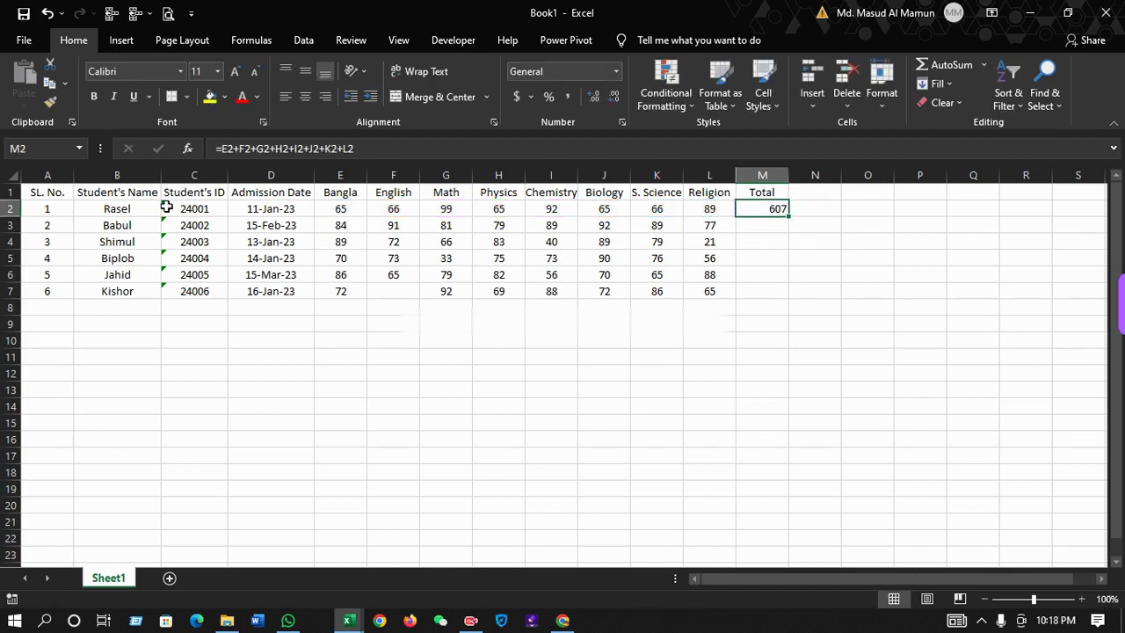
{"action": "left_click", "coordinate": [110, 208]}
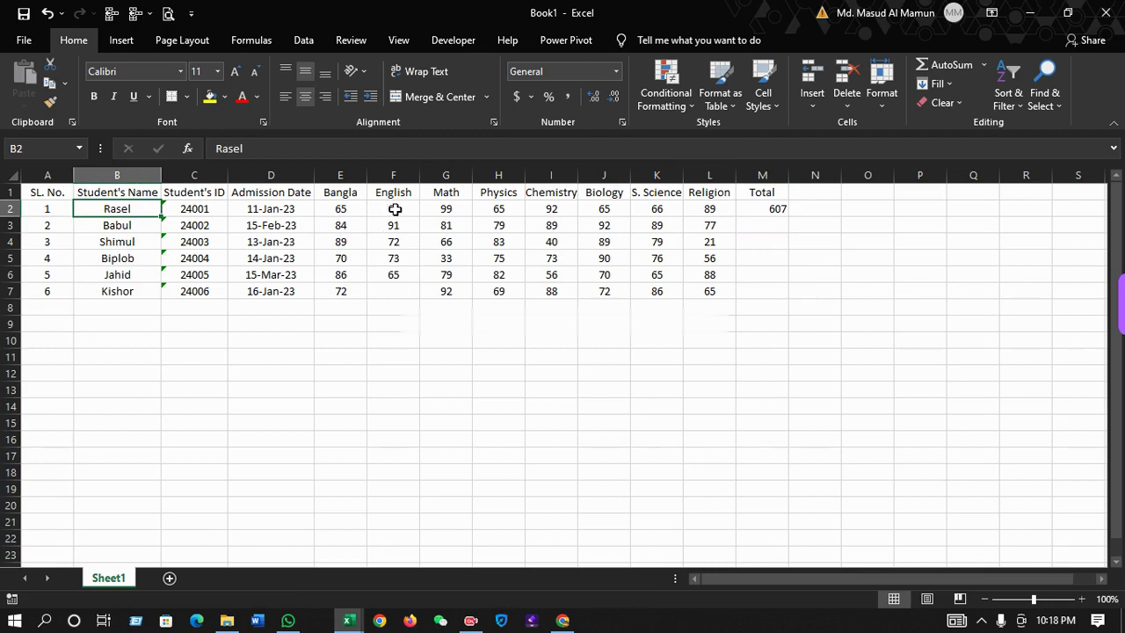
{"action": "left_click", "coordinate": [759, 213]}
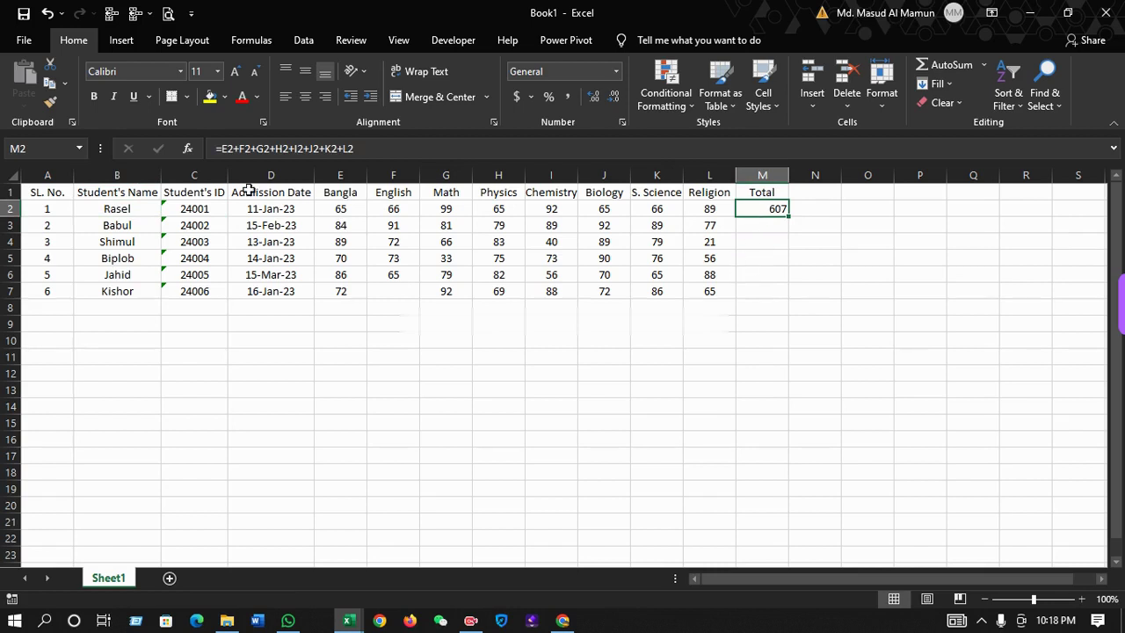
{"action": "left_click", "coordinate": [364, 149]}
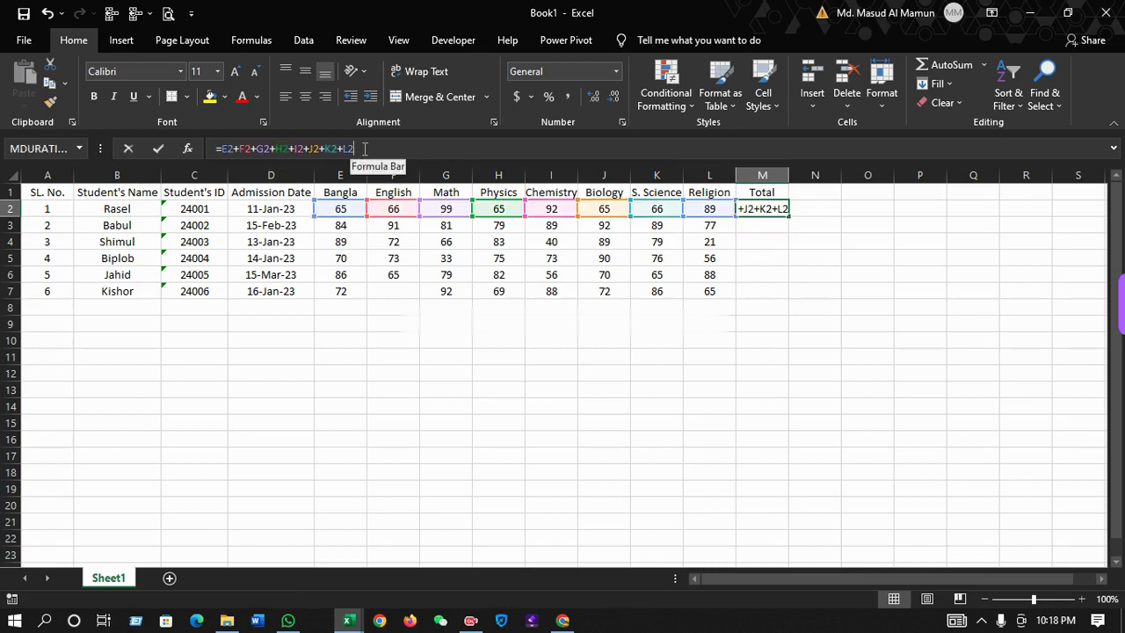
{"action": "key", "text": "Escape"}
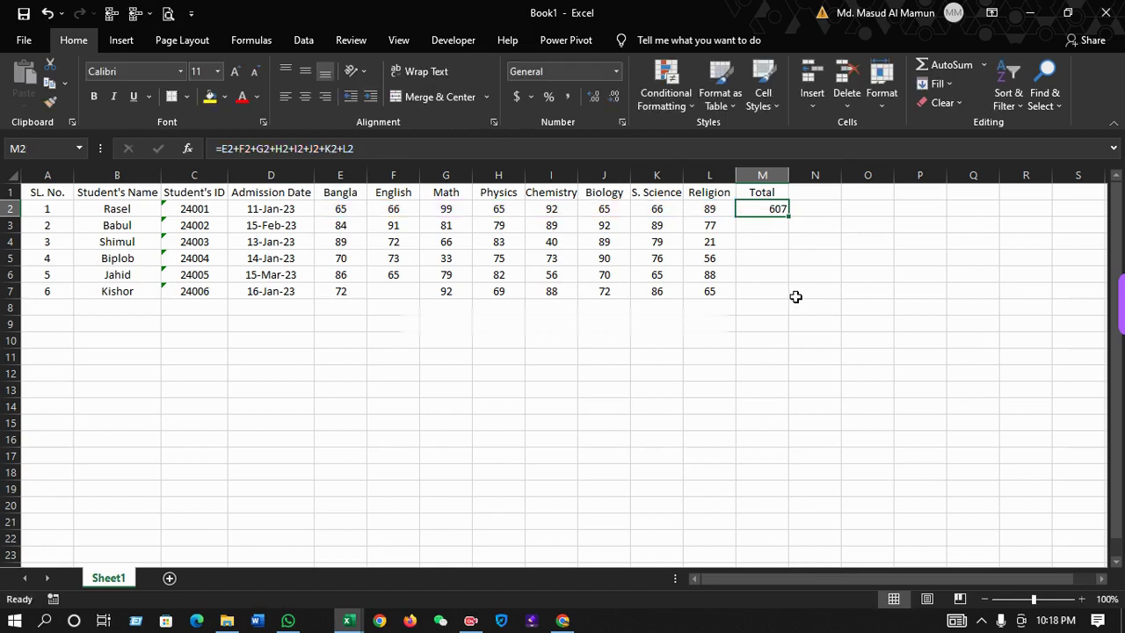
- Enter the formula =SUM(E2:L2) in M2 to total the first student's marks from Bangla to Religion
{"action": "type", "text": "="}
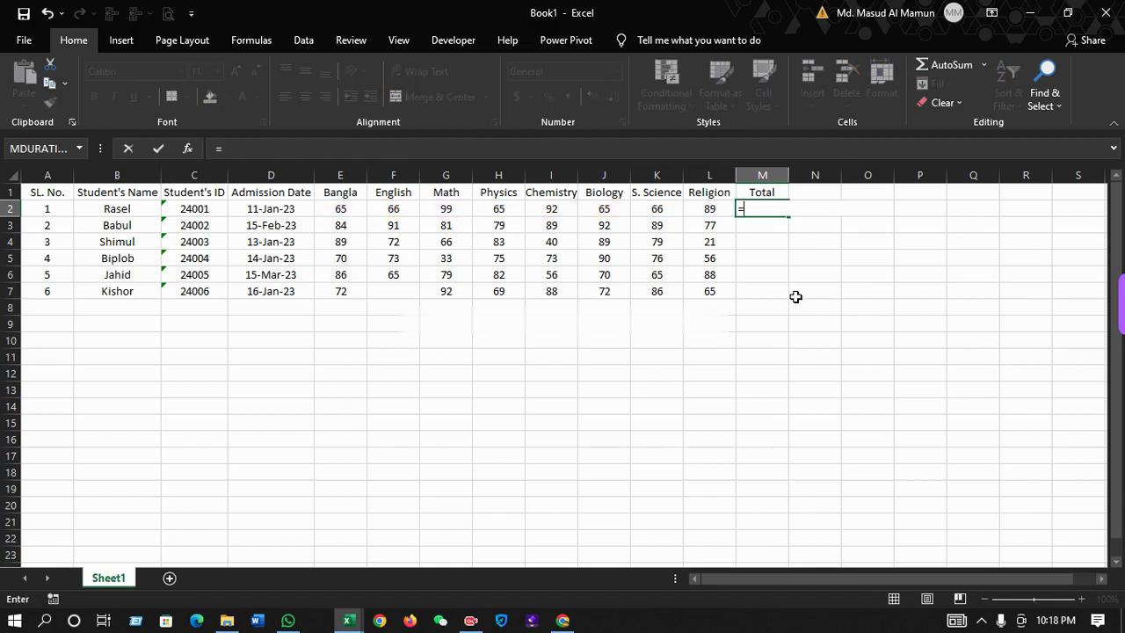
{"action": "type", "text": "sum"}
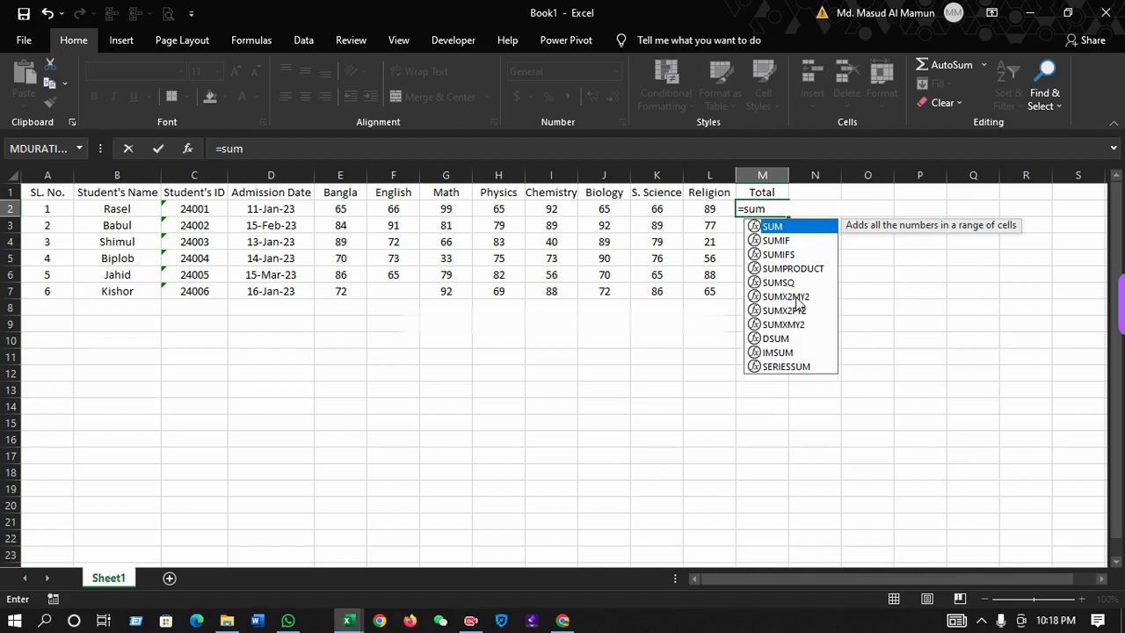
{"action": "type", "text": "("}
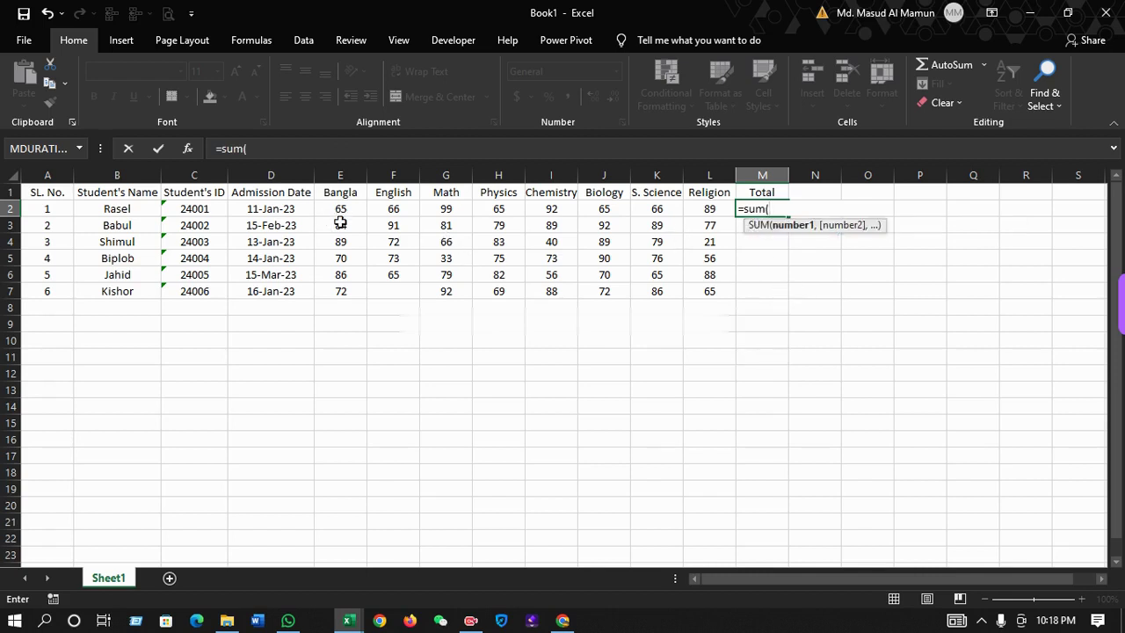
{"action": "left_click_drag", "start_coordinate": [341, 211], "coordinate": [691, 211]}
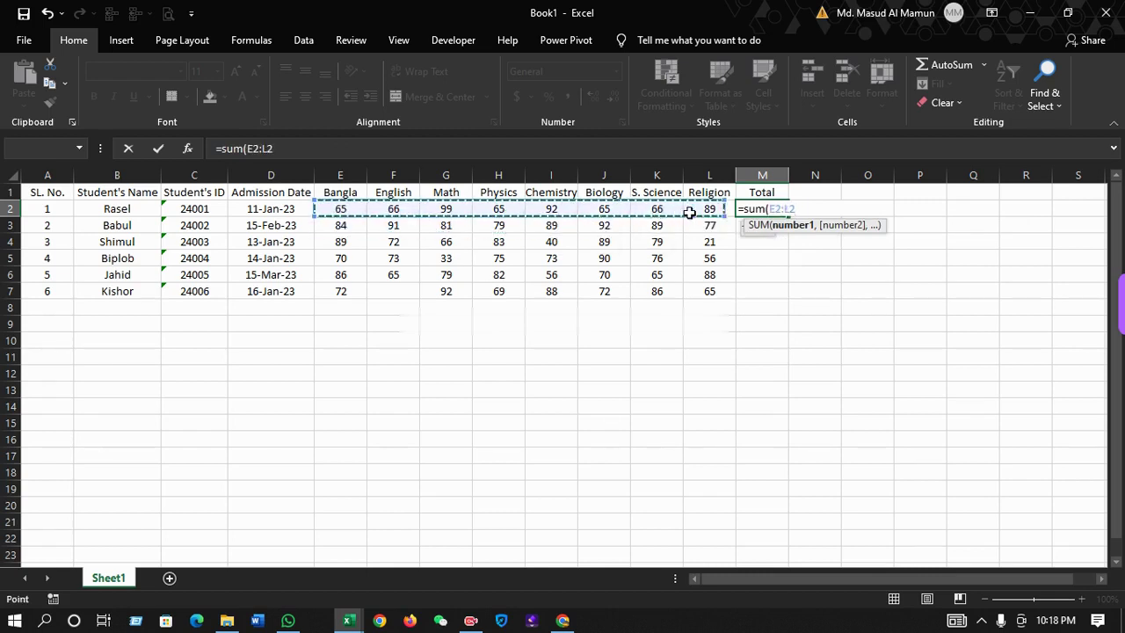
{"action": "left_click", "coordinate": [359, 150]}
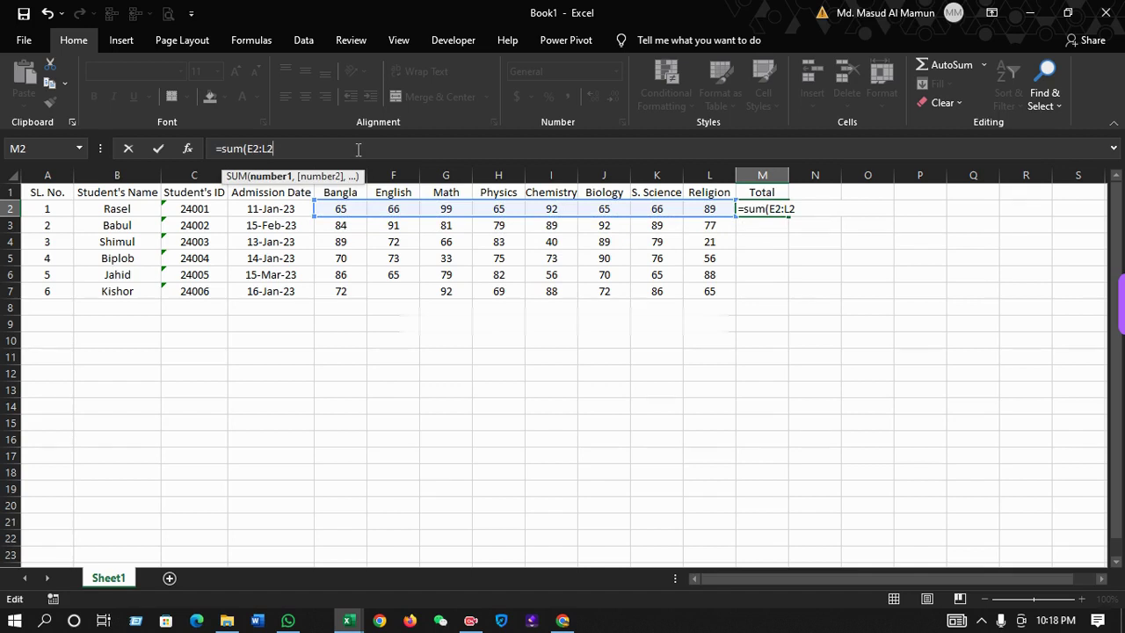
{"action": "type", "text": ")"}
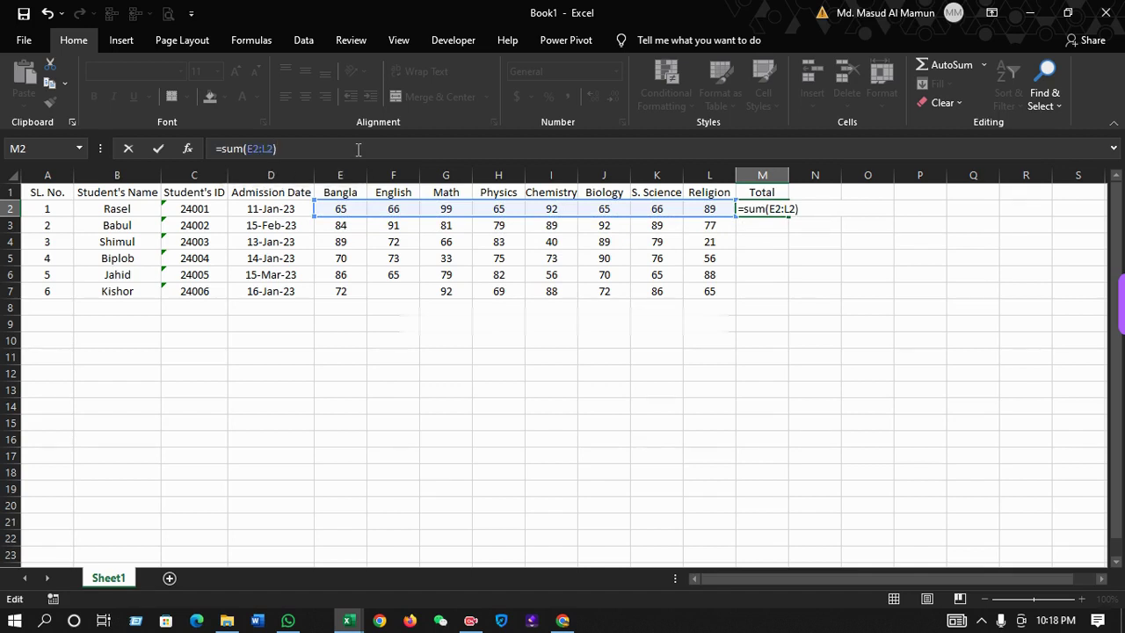
{"action": "key", "text": "Return"}
{"action": "key", "text": "Up"}
{"action": "key", "text": "Down"}
{"action": "key", "text": "Up"}
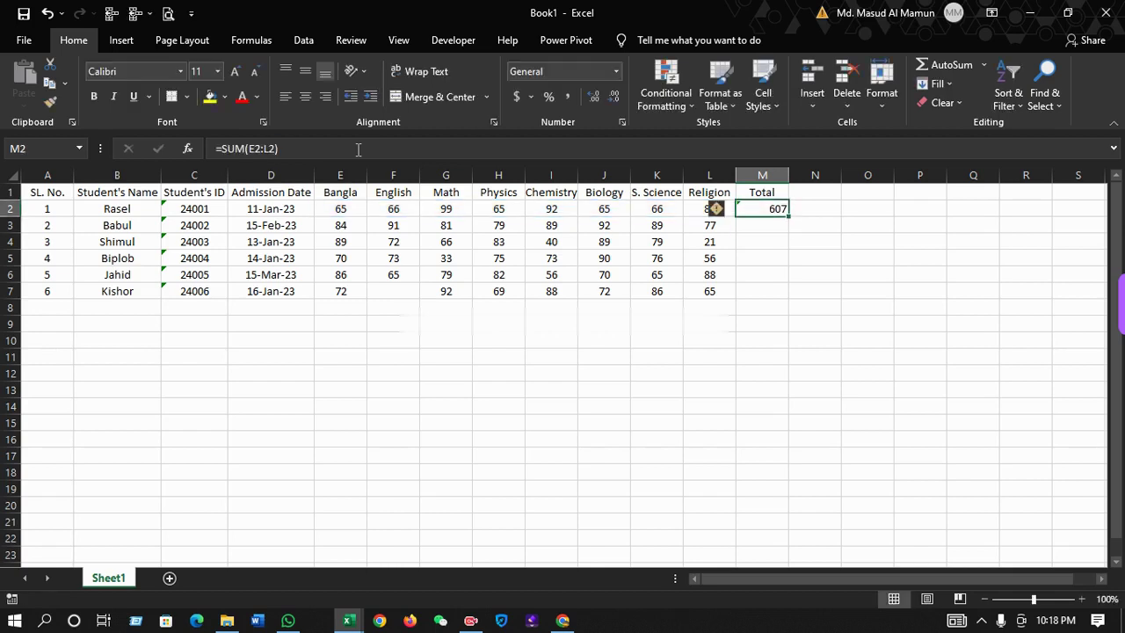
{"action": "left_click", "coordinate": [307, 155]}
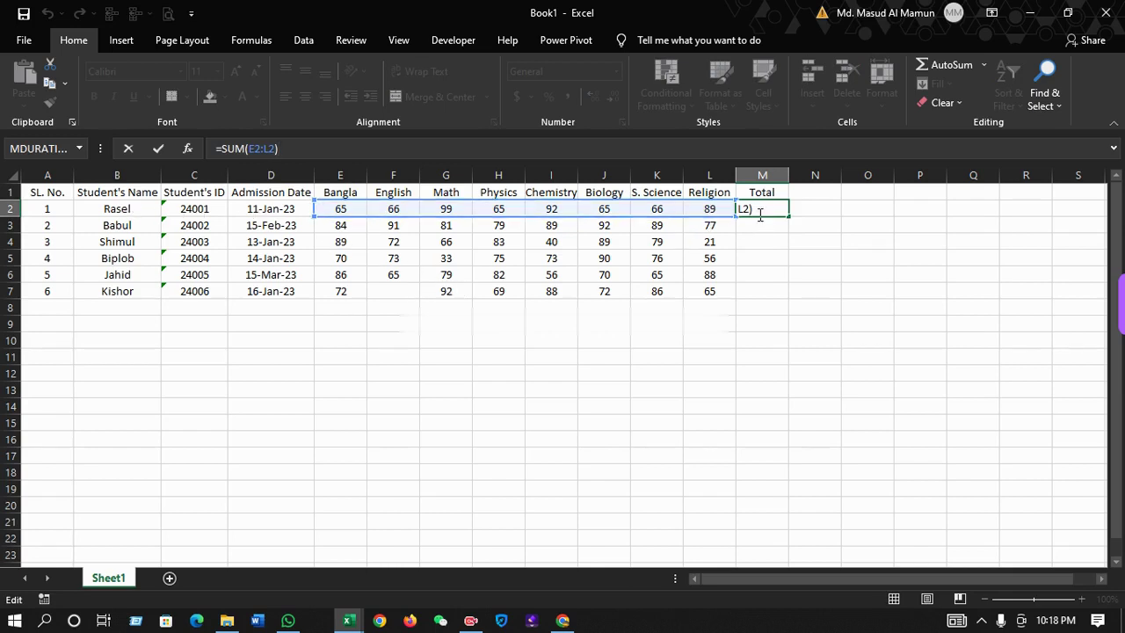
{"action": "key", "text": "Return"}
{"action": "key", "text": "Up"}
{"action": "key", "text": "Down"}
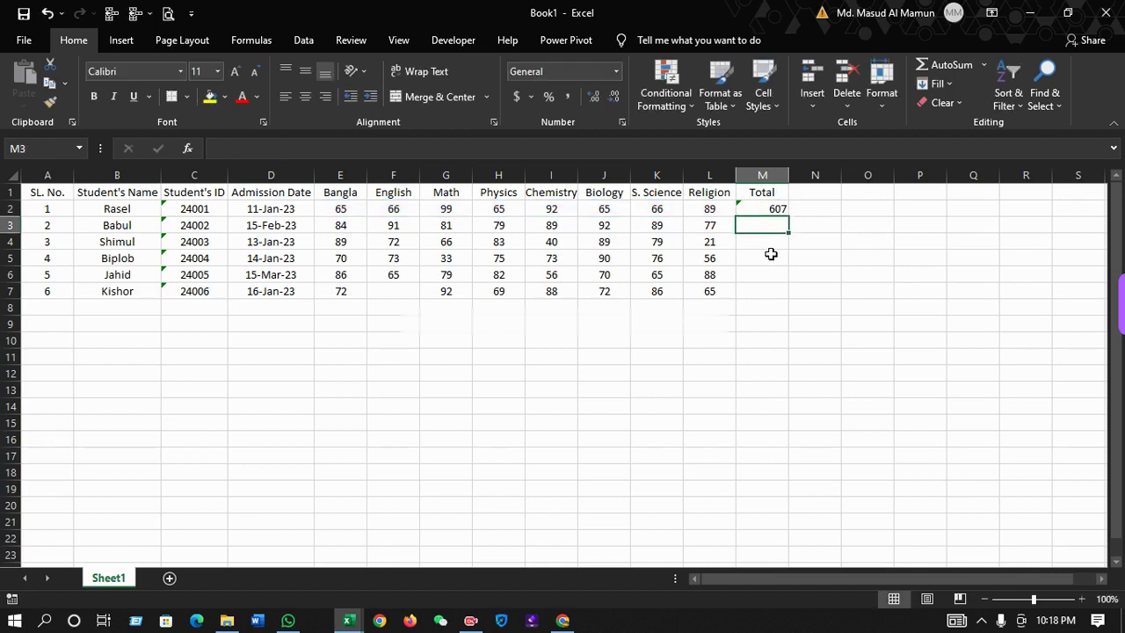
- Fill the SUM formula from M2 down to M7 and check the copied formulas in M4 and M3
{"action": "key", "text": "Up"}
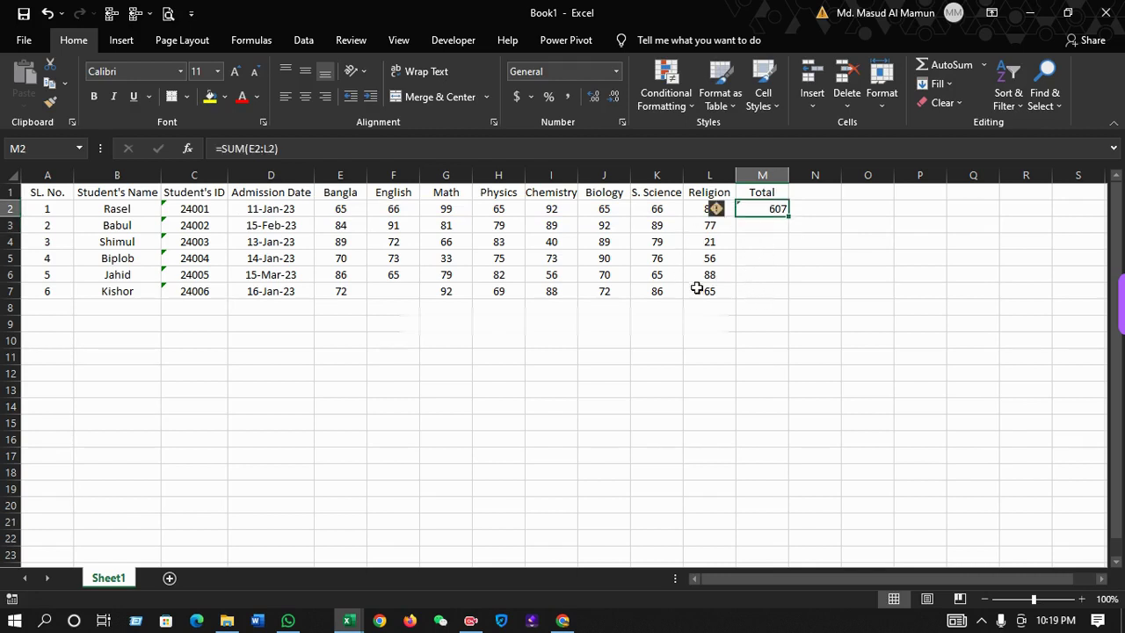
{"action": "left_click", "coordinate": [758, 289], "text": "shift"}
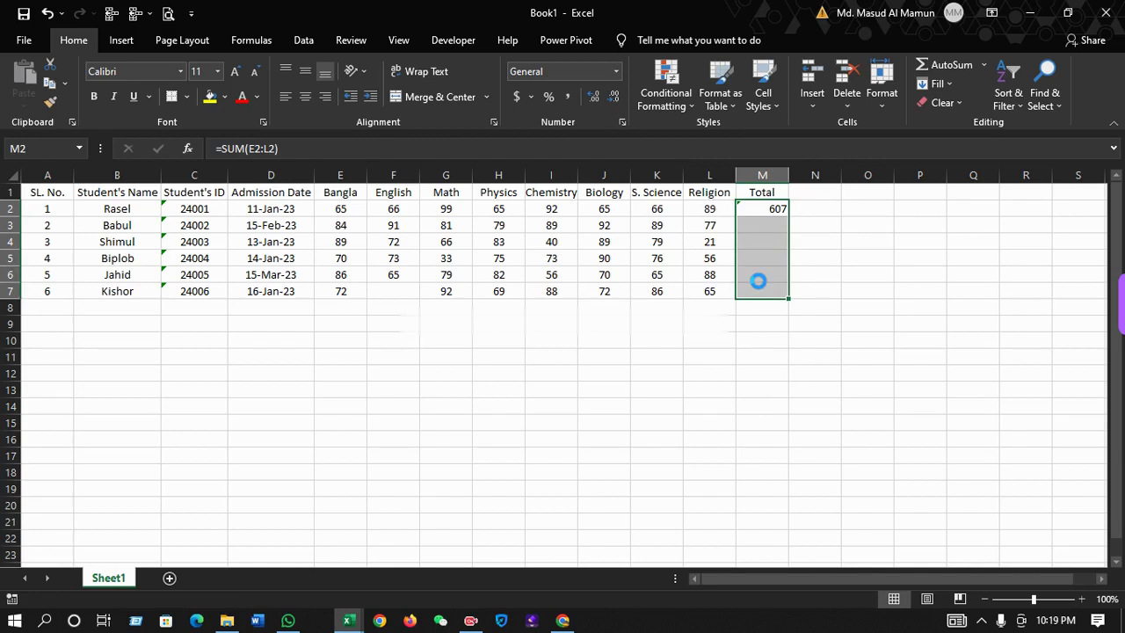
{"action": "key", "text": "ctrl+d"}
{"action": "left_click", "coordinate": [769, 239]}
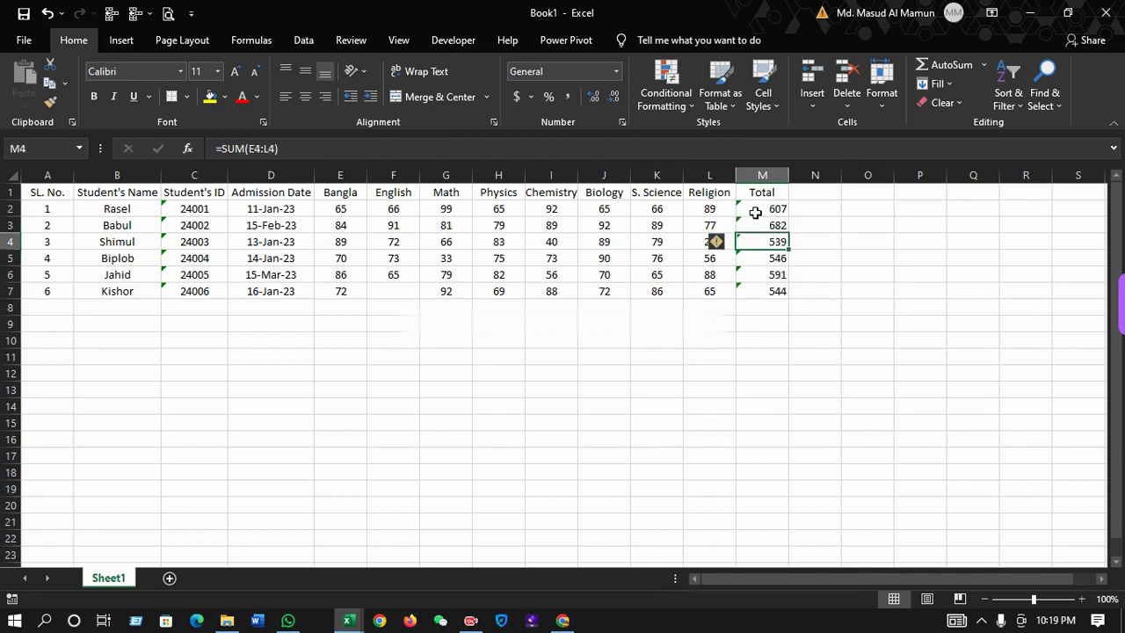
{"action": "left_click", "coordinate": [756, 227]}
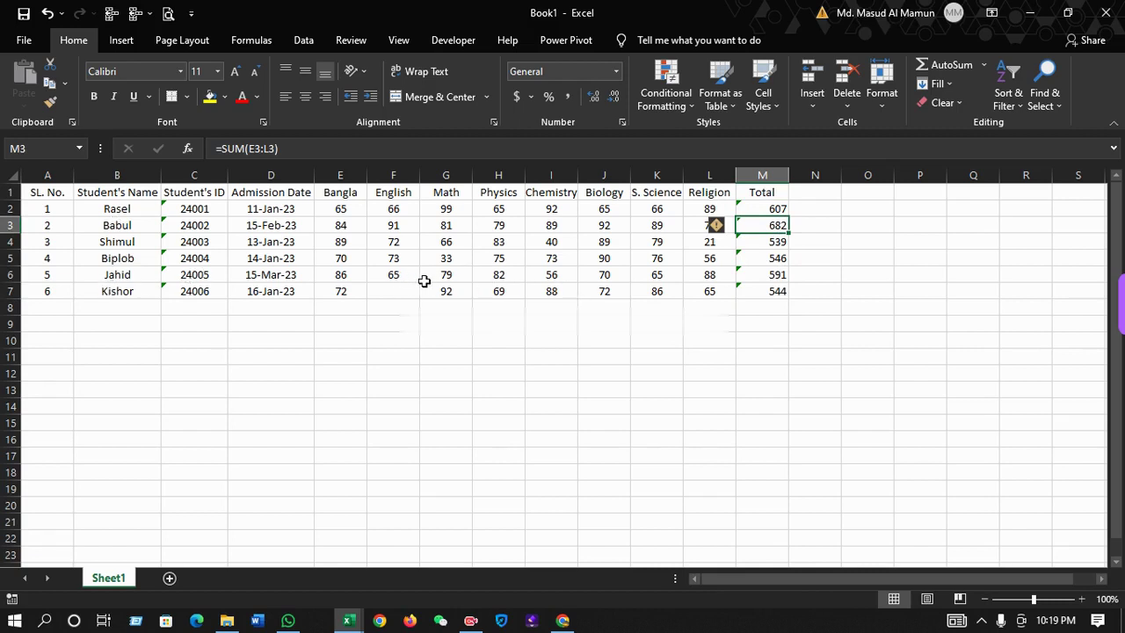
- Check the last student's total formula in M7 and clear the totals in M3:M7
{"action": "left_click", "coordinate": [772, 294]}
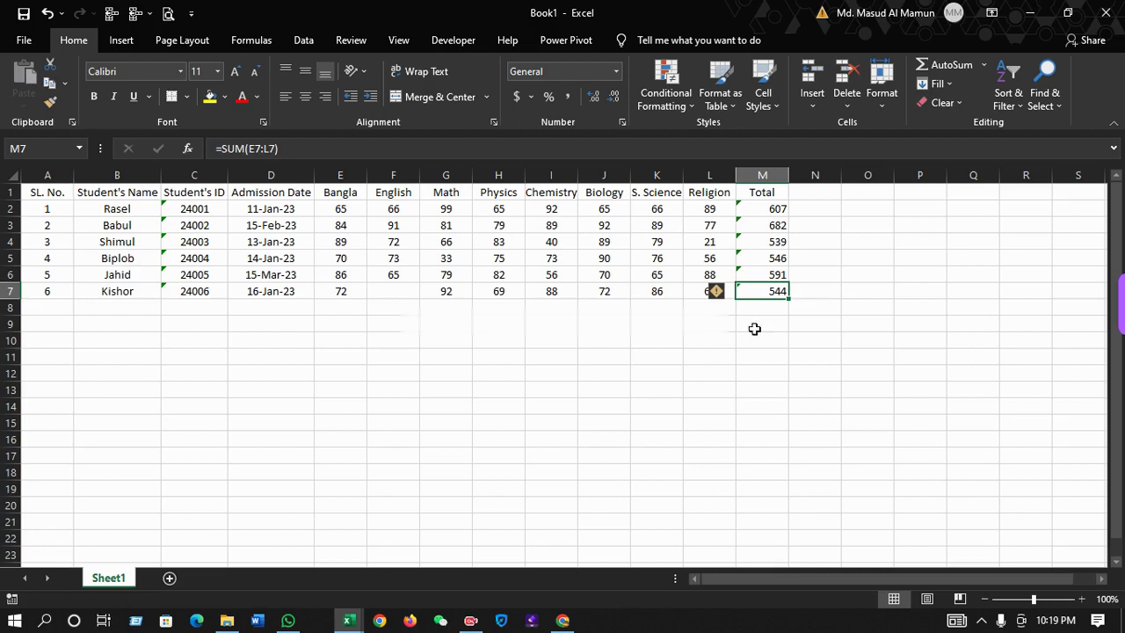
{"action": "left_click", "coordinate": [753, 339]}
{"action": "left_click_drag", "start_coordinate": [764, 227], "coordinate": [744, 284]}
{"action": "key", "text": "Delete"}
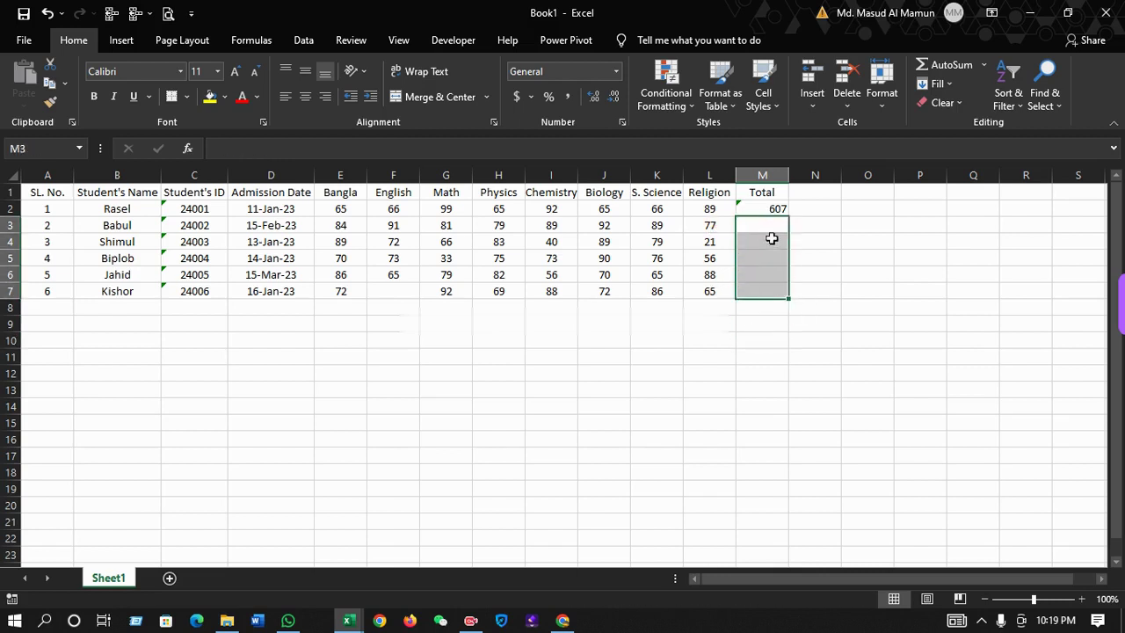
- Fill the SUM formula from M2 down to M7 again and check the copied formulas in the Total column
{"action": "left_click", "coordinate": [769, 211]}
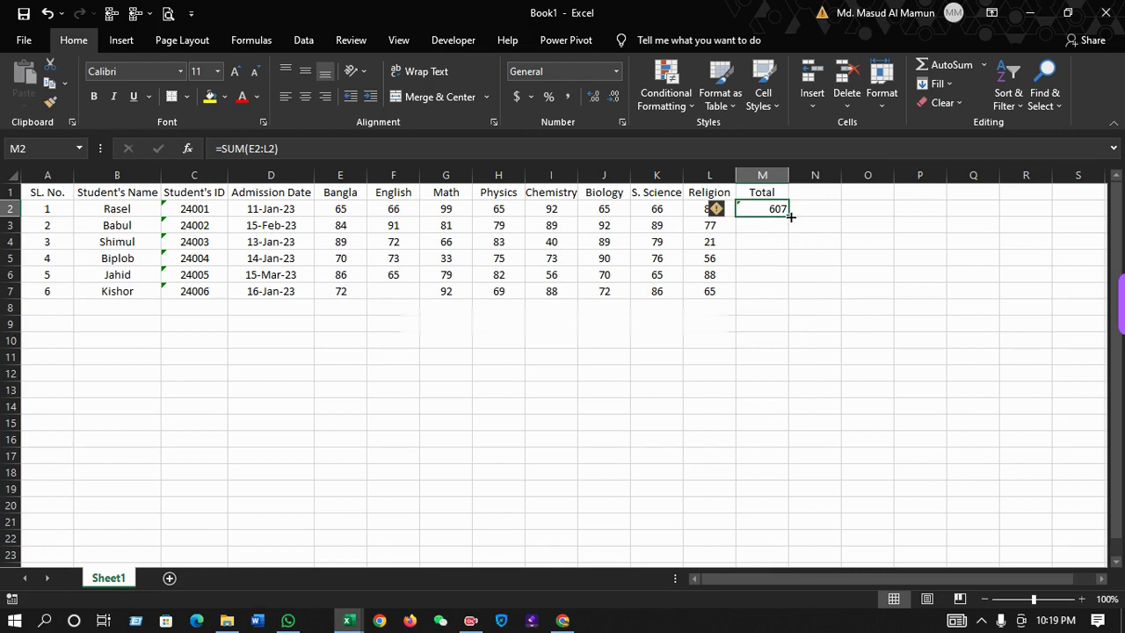
{"action": "left_click_drag", "start_coordinate": [789, 217], "coordinate": [789, 218]}
{"action": "left_click_drag", "start_coordinate": [791, 219], "coordinate": [773, 290]}
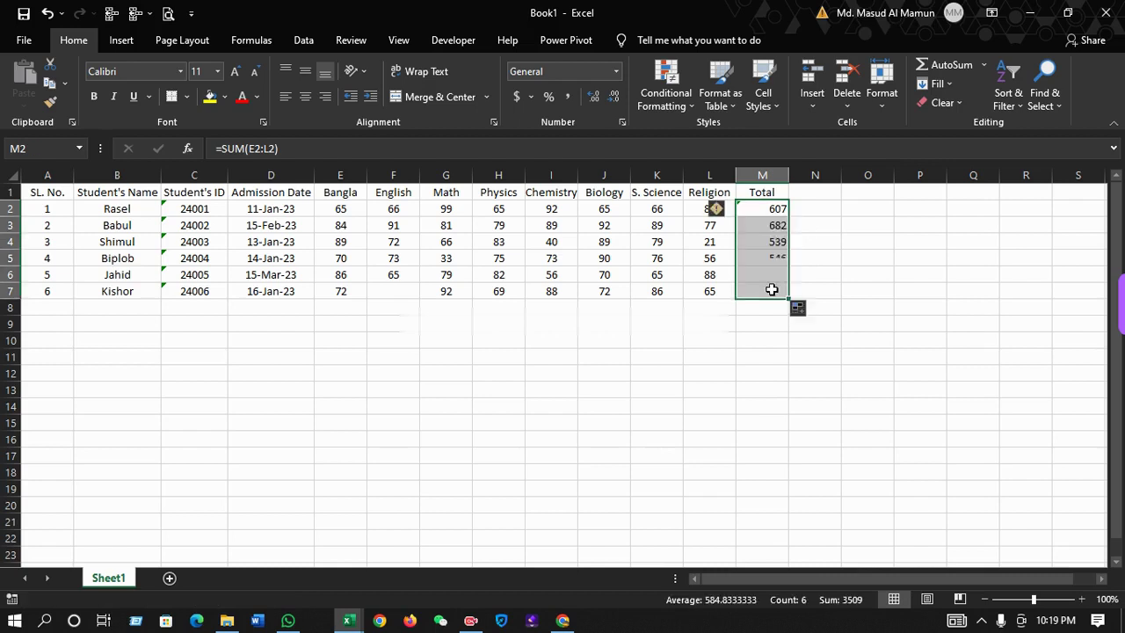
{"action": "left_click", "coordinate": [777, 210]}
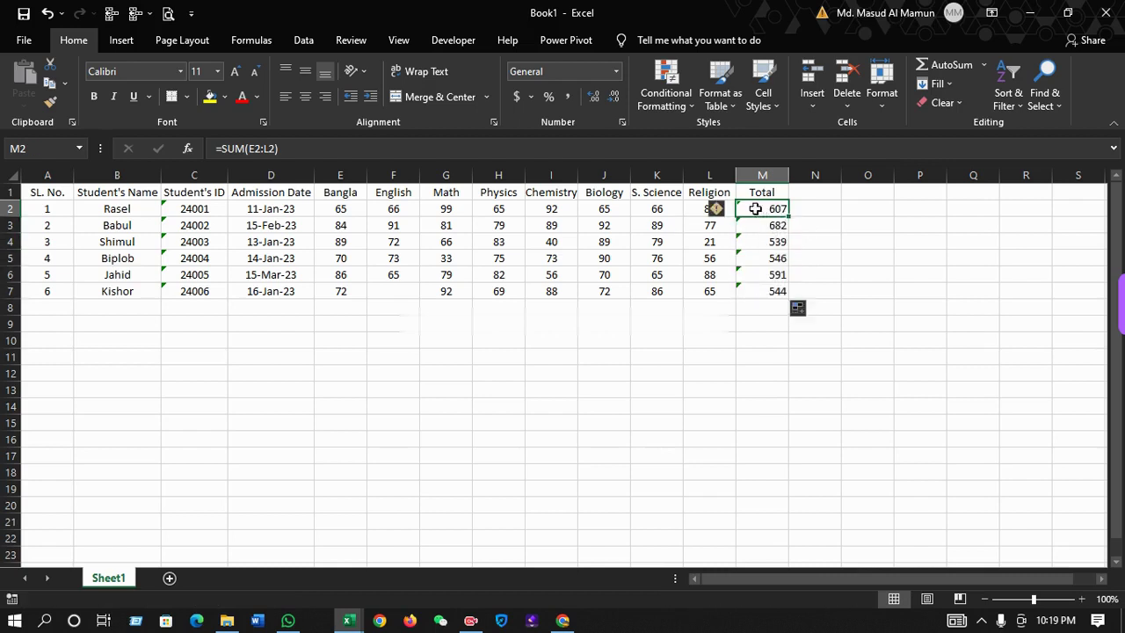
{"action": "left_click", "coordinate": [753, 291]}
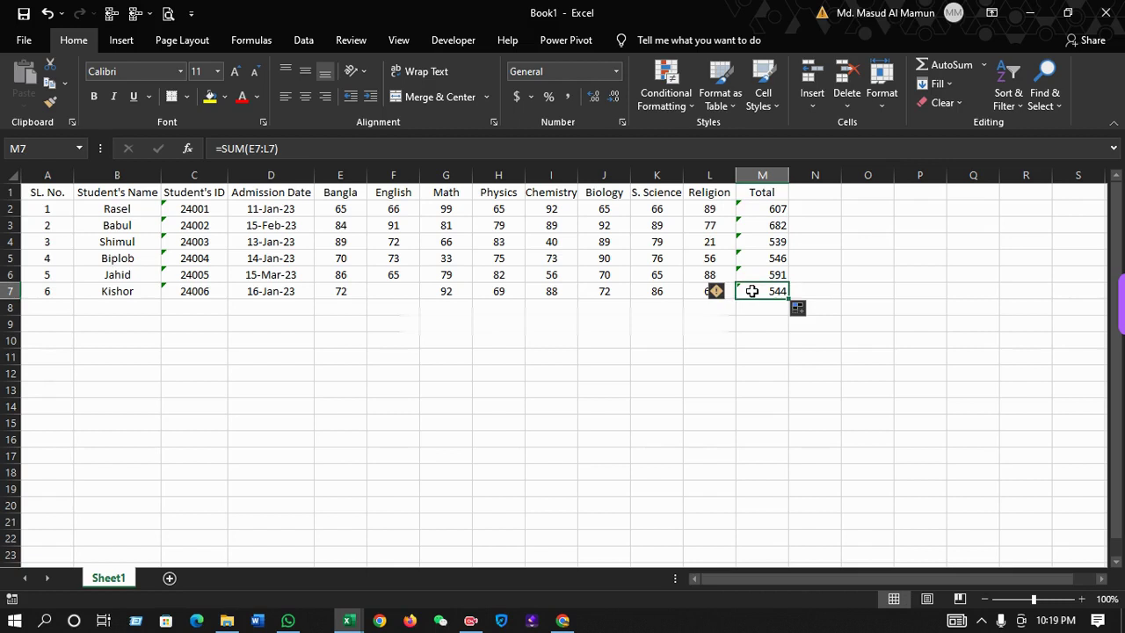
{"action": "left_click", "coordinate": [764, 225]}
{"action": "left_click", "coordinate": [761, 258]}
{"action": "left_click", "coordinate": [754, 291]}
- Clear the totals in M2:M7 and re-enter =SUM(E2:L2) in M2 with AutoSum
{"action": "left_click", "coordinate": [772, 210]}
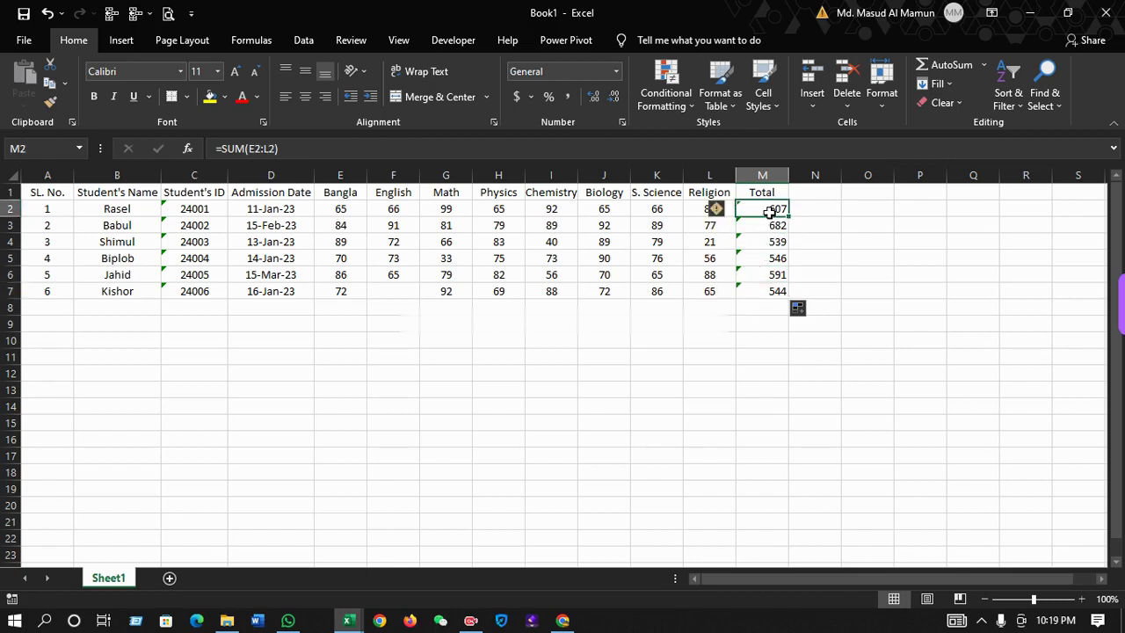
{"action": "left_click", "coordinate": [763, 288], "text": "shift"}
{"action": "key", "text": "Delete"}
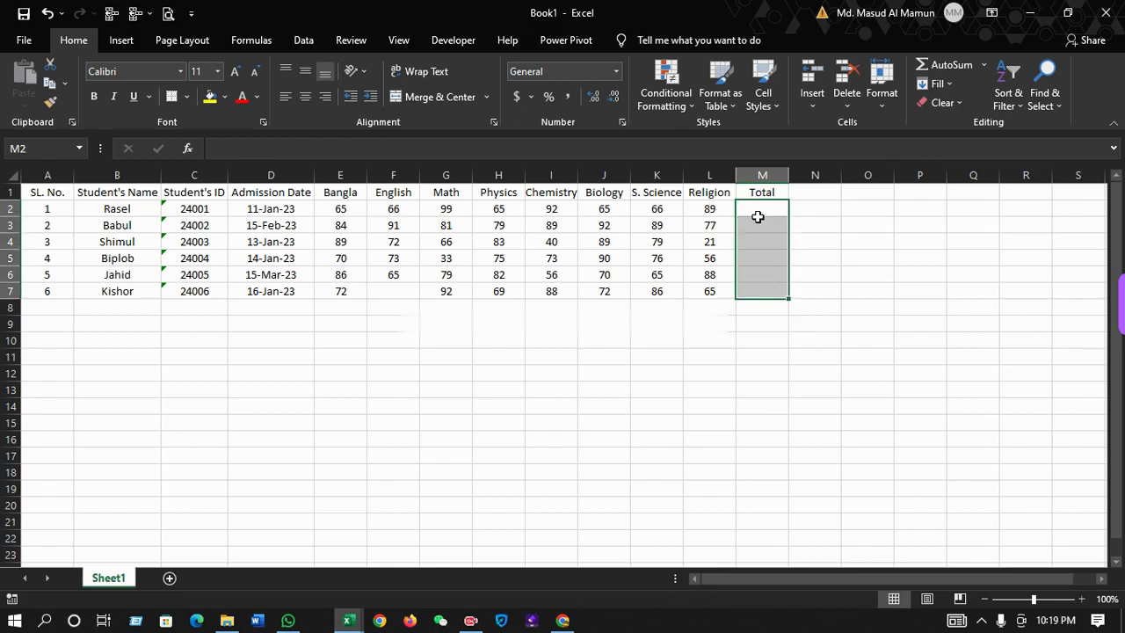
{"action": "left_click", "coordinate": [758, 208]}
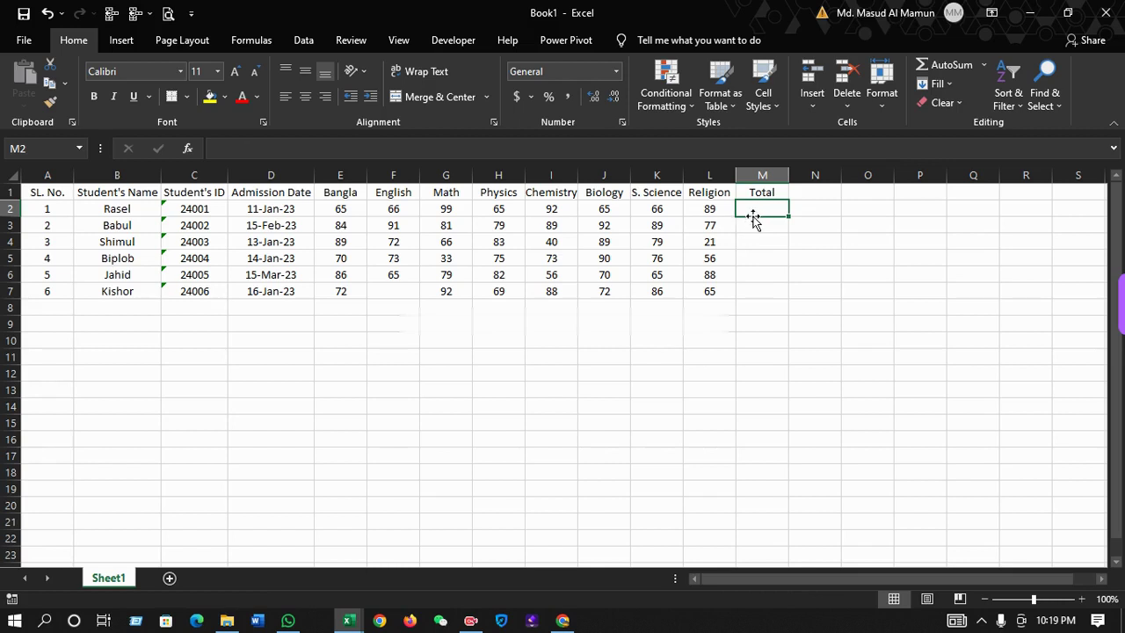
{"action": "left_click", "coordinate": [948, 68]}
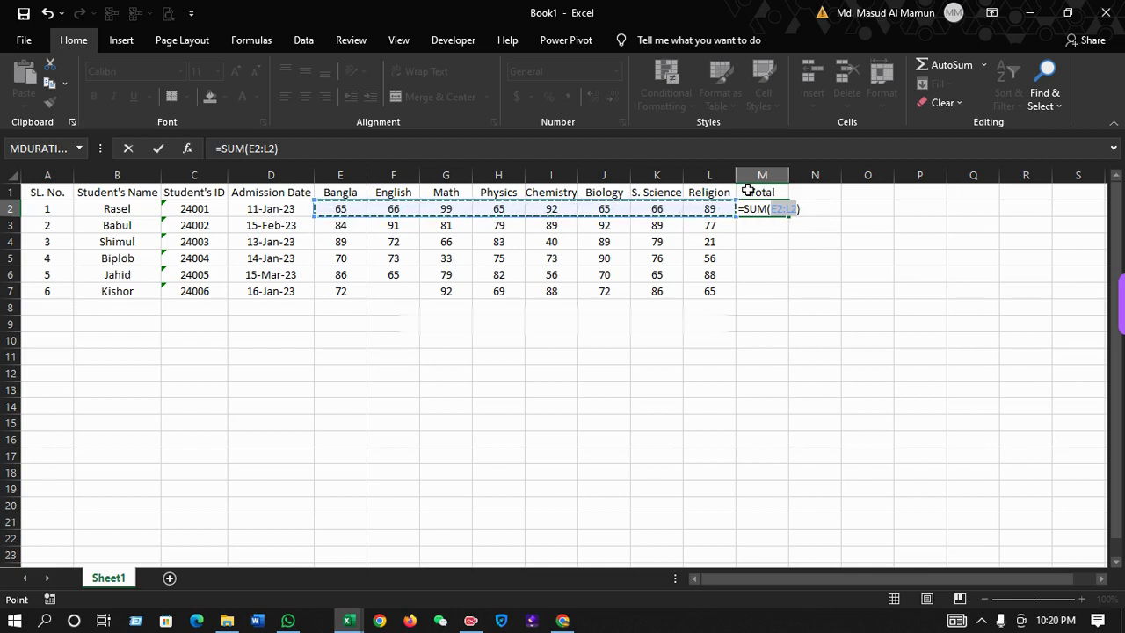
{"action": "key", "text": "Return"}
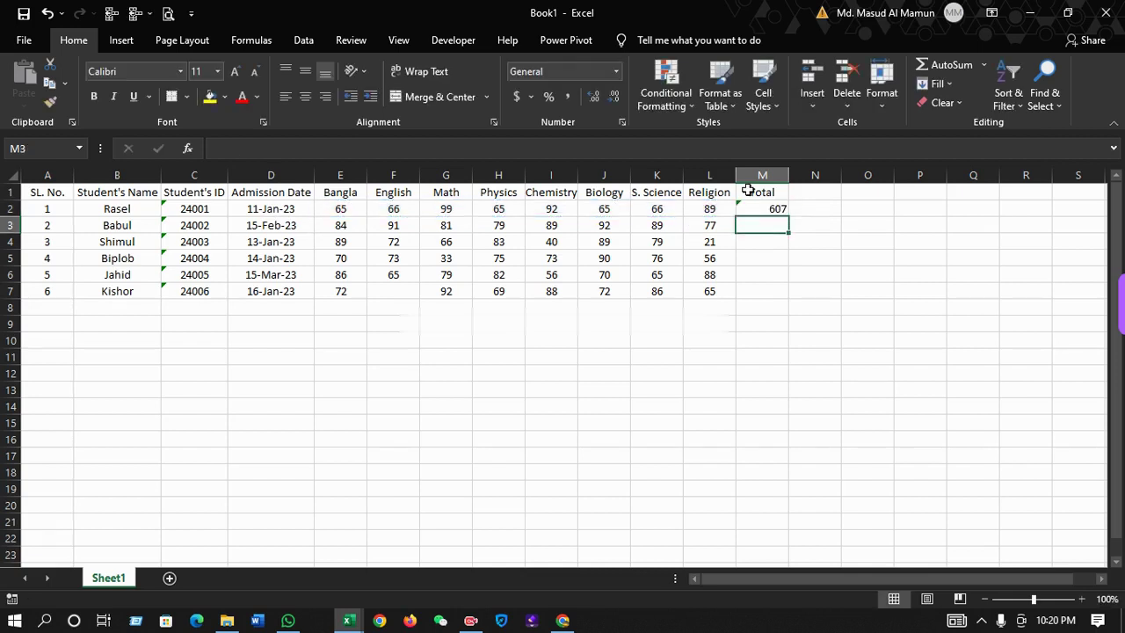
- Fill the AutoSum formula from M2 down through M7 for the remaining students
{"action": "key", "text": "Up"}
{"action": "key", "text": "shift+Down"}
{"action": "key", "text": "shift+Down"}
{"action": "key", "text": "shift+Down"}
{"action": "key", "text": "shift+Down"}
{"action": "key", "text": "shift+Down"}
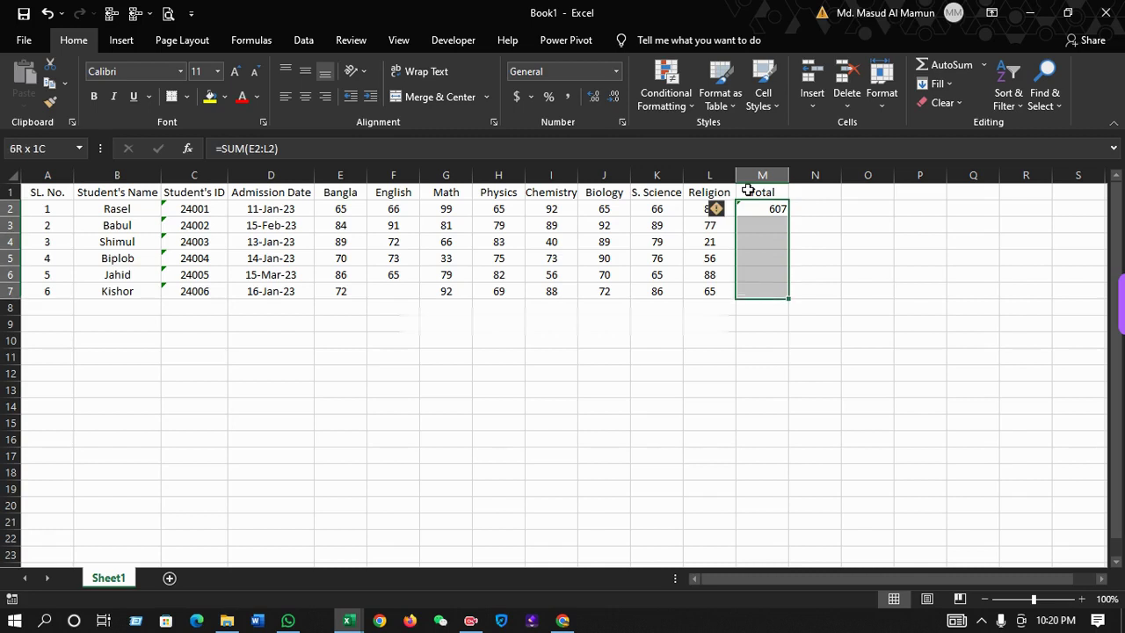
{"action": "key", "text": "ctrl+d"}
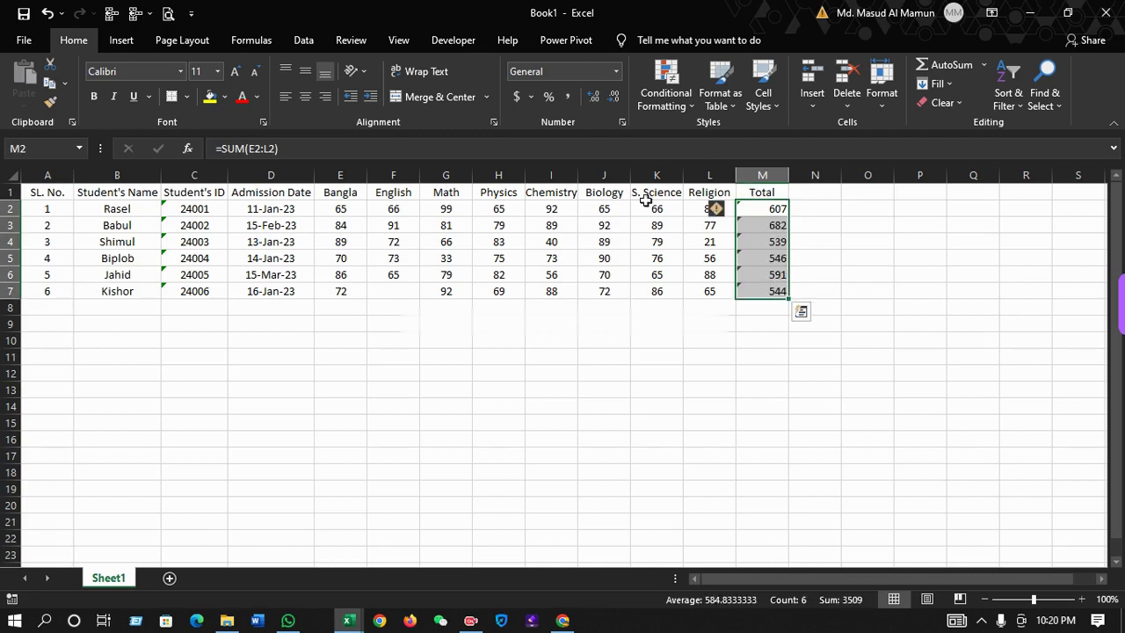
- Review the SUM formulas in the Total column from M7 up to M2 and inspect the cell range used in M2
{"action": "left_click", "coordinate": [335, 256]}
{"action": "left_click", "coordinate": [358, 276]}
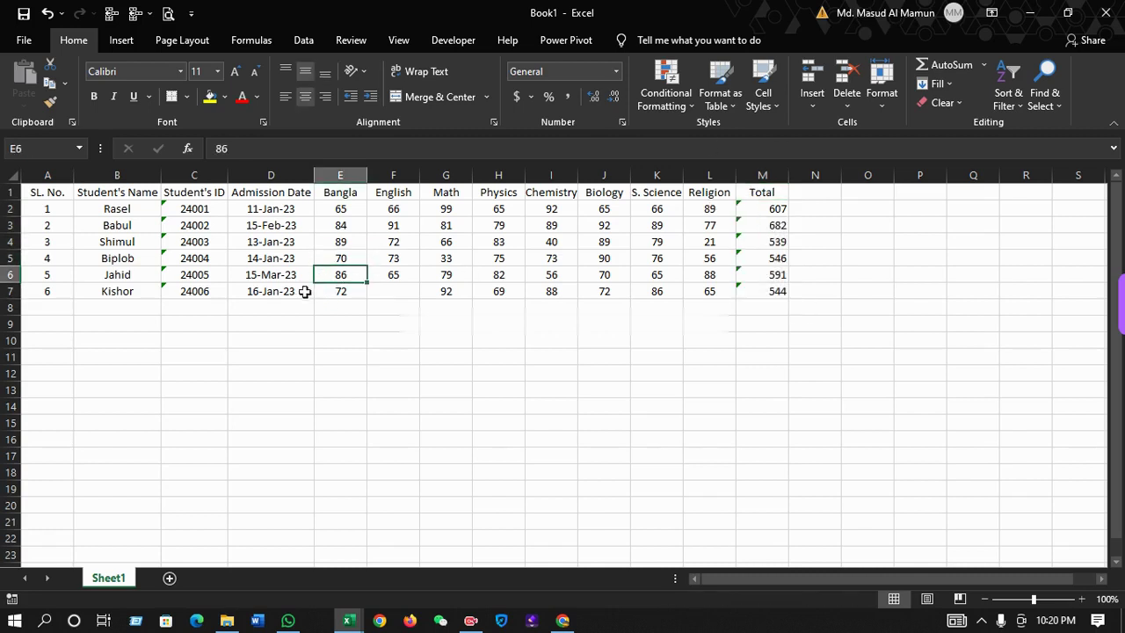
{"action": "left_click_drag", "start_coordinate": [410, 260], "coordinate": [445, 276]}
{"action": "left_click", "coordinate": [782, 295]}
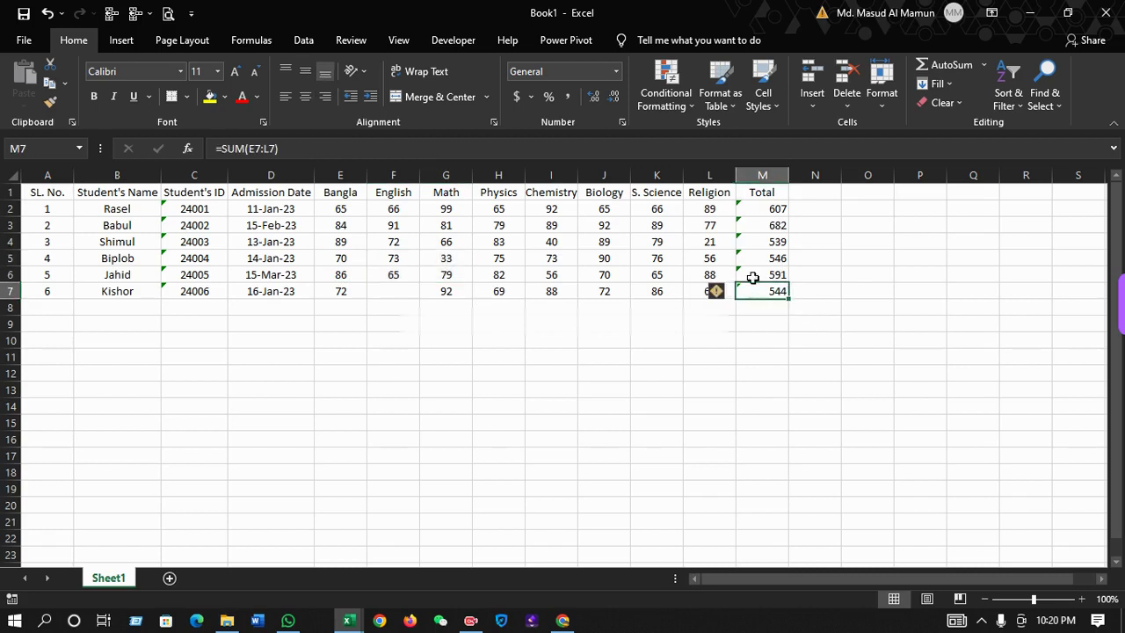
{"action": "key", "text": "Up"}
{"action": "key", "text": "Up"}
{"action": "key", "text": "Up"}
{"action": "key", "text": "Up"}
{"action": "key", "text": "Up"}
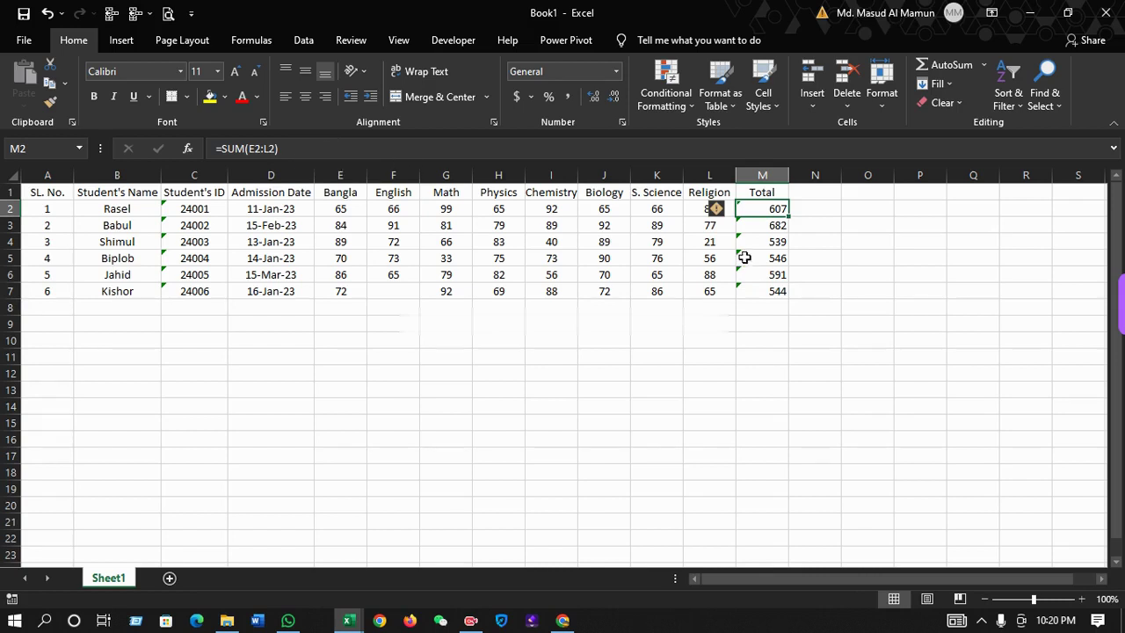
{"action": "left_click", "coordinate": [286, 150]}
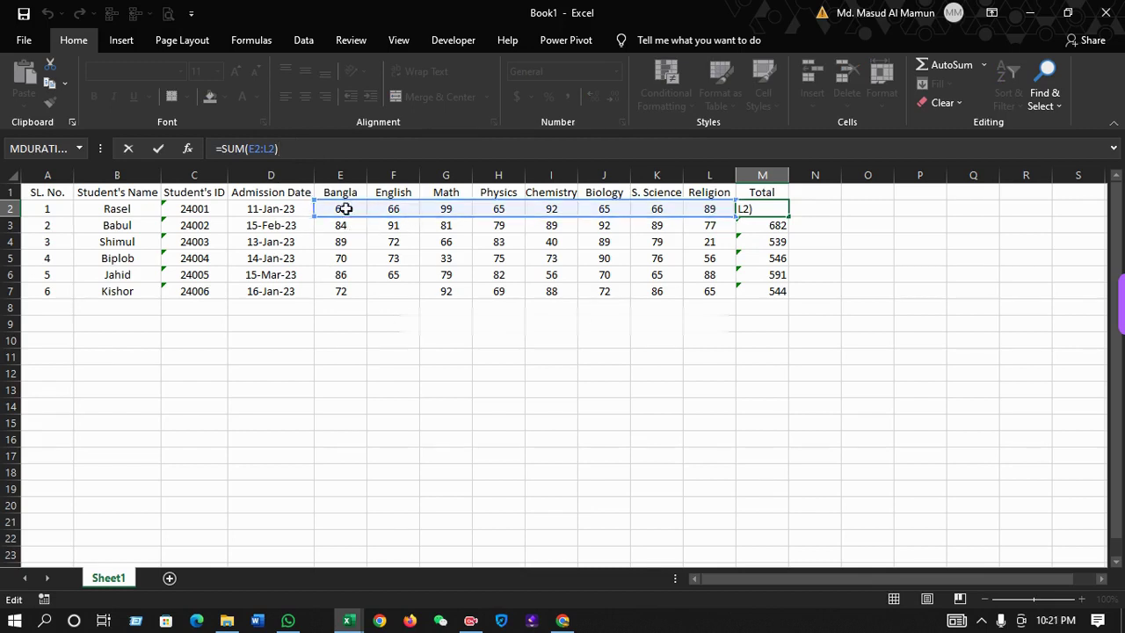
{"action": "key", "text": "Return"}
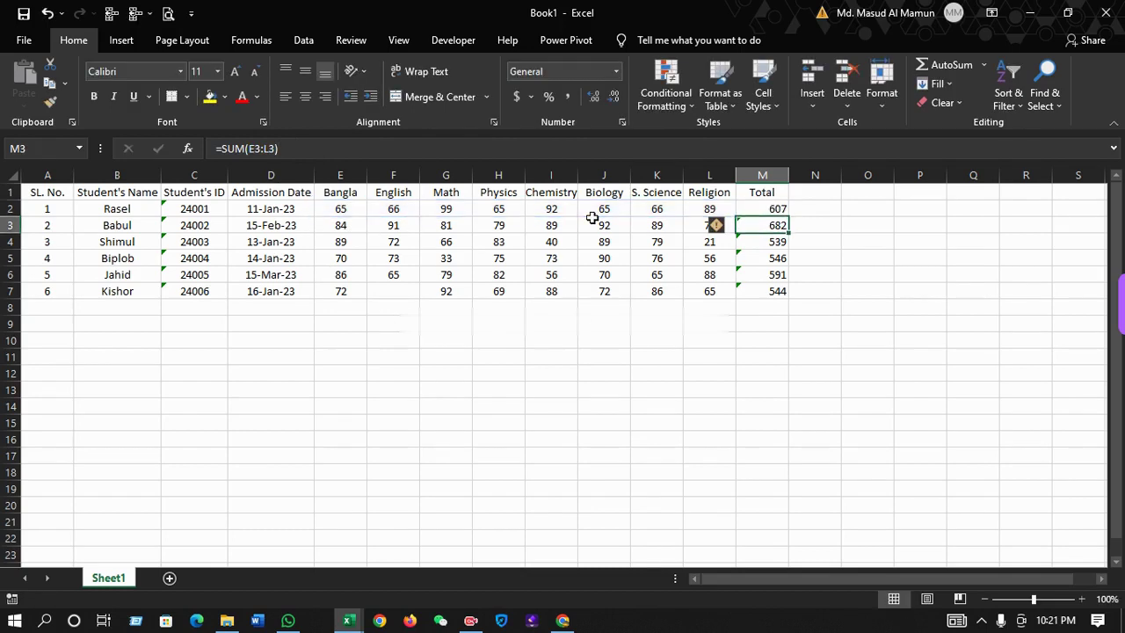
- Enter the formula =E2-F2 in N2 to subtract the first student's English mark from the Bangla mark
{"action": "left_click", "coordinate": [809, 193]}
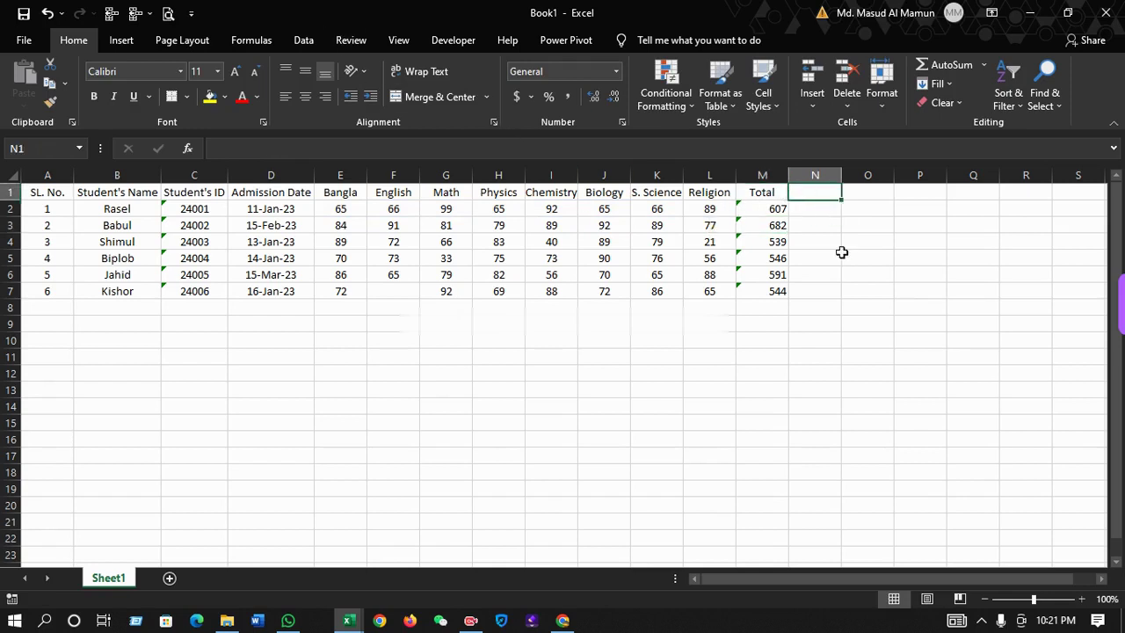
{"action": "left_click", "coordinate": [806, 209]}
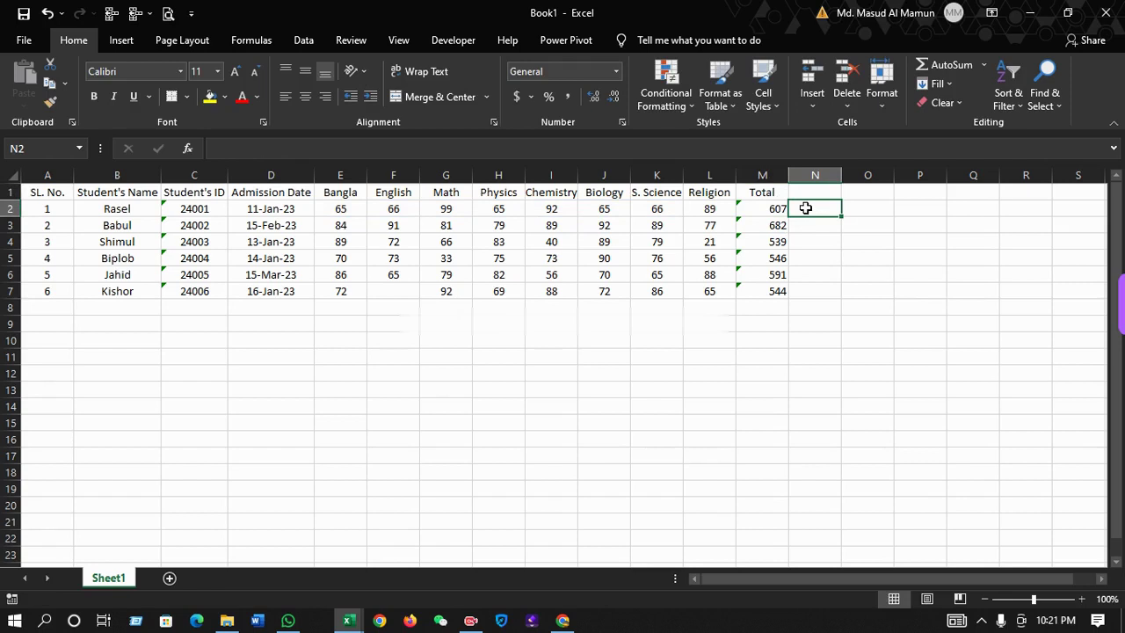
{"action": "type", "text": "="}
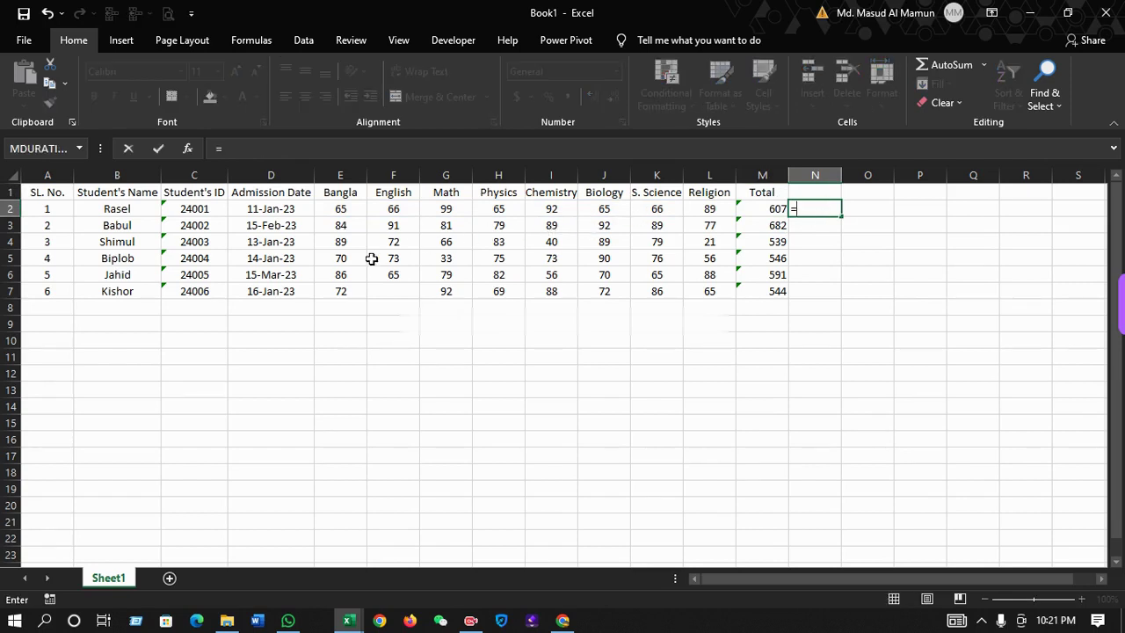
{"action": "left_click", "coordinate": [342, 209]}
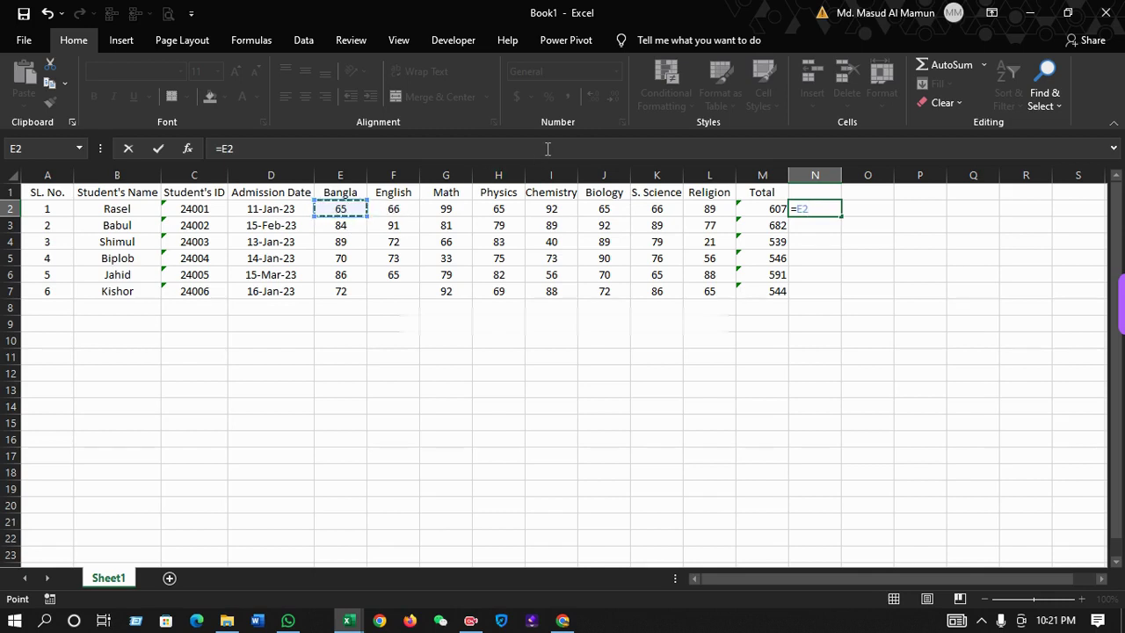
{"action": "type", "text": "-"}
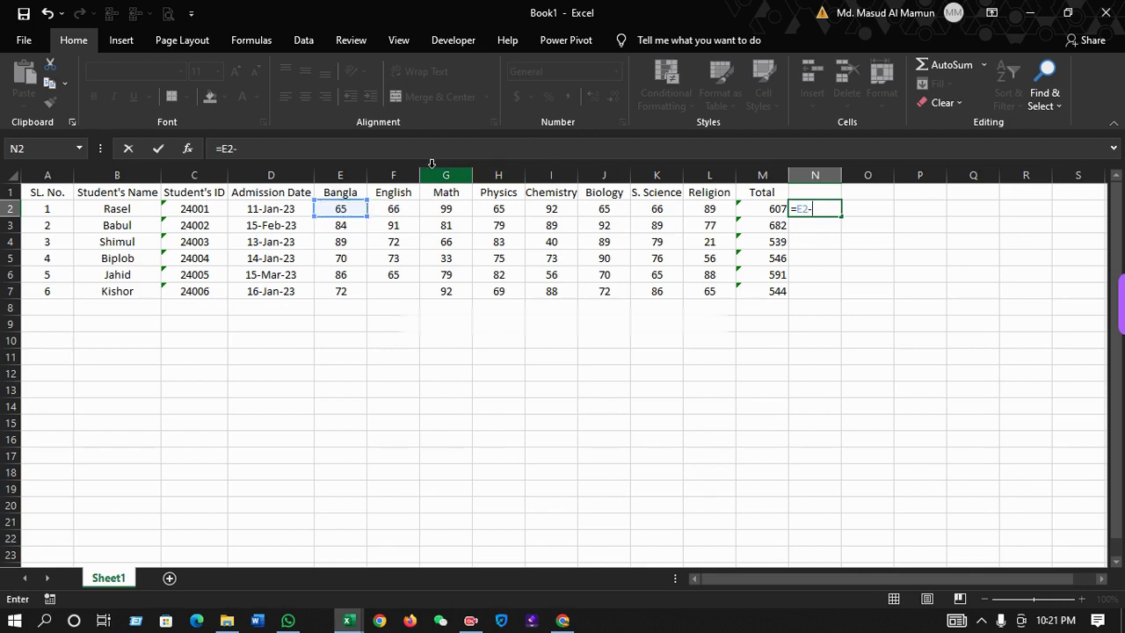
{"action": "left_click", "coordinate": [395, 211]}
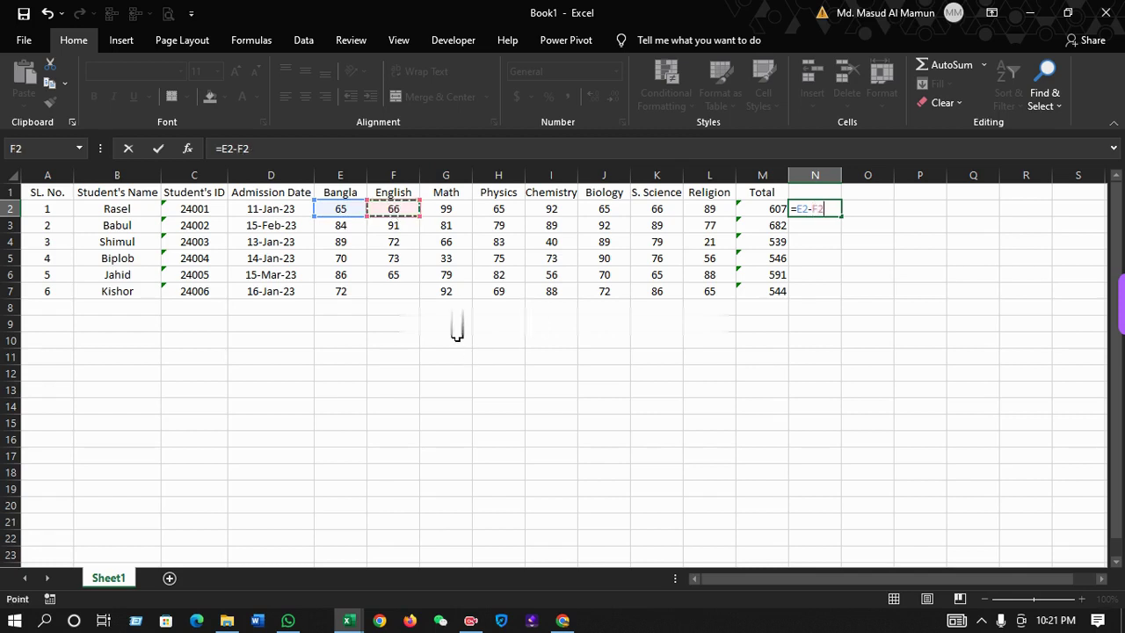
{"action": "key", "text": "Return"}
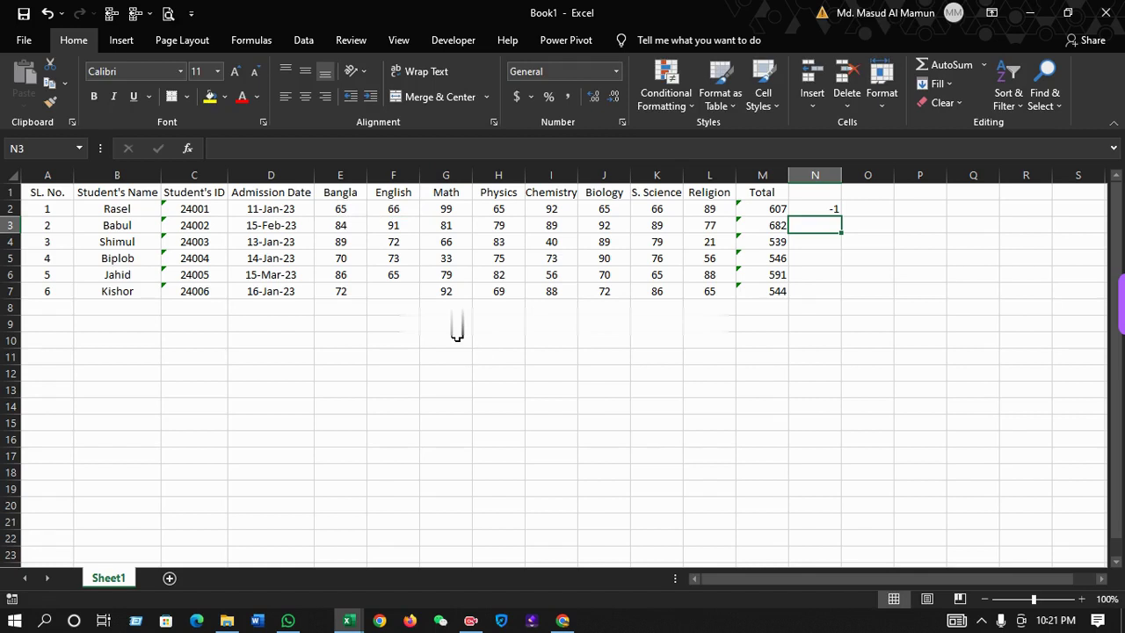
- Fill the subtraction formula from N2 down through N7
{"action": "key", "text": "Down"}
{"action": "key", "text": "Up"}
{"action": "key", "text": "Up"}
{"action": "key", "text": "shift+Down"}
{"action": "key", "text": "shift+Down"}
{"action": "key", "text": "shift+Down"}
{"action": "key", "text": "shift+Down"}
{"action": "key", "text": "shift+Down"}
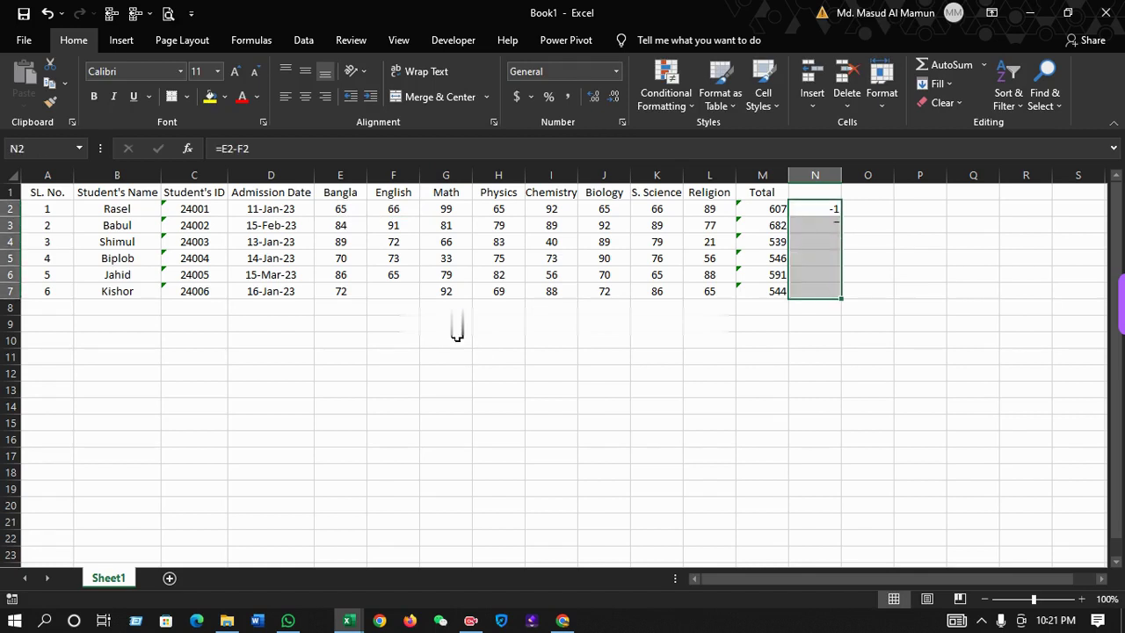
{"action": "key", "text": "ctrl+d"}
- Review the copied subtraction formulas in N2:N7
{"action": "key", "text": "Down"}
{"action": "key", "text": "Down"}
{"action": "key", "text": "Down"}
{"action": "key", "text": "Down"}
{"action": "key", "text": "Down"}
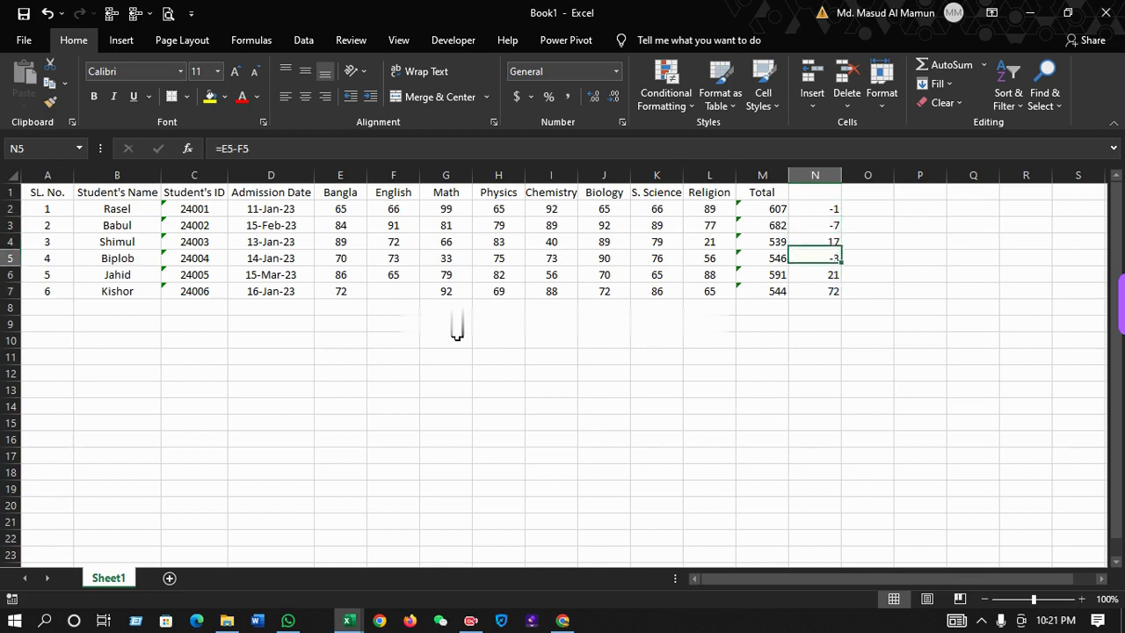
{"action": "key", "text": "Up"}
{"action": "key", "text": "Up"}
{"action": "key", "text": "Up"}
{"action": "key", "text": "Up"}
{"action": "key", "text": "Up"}
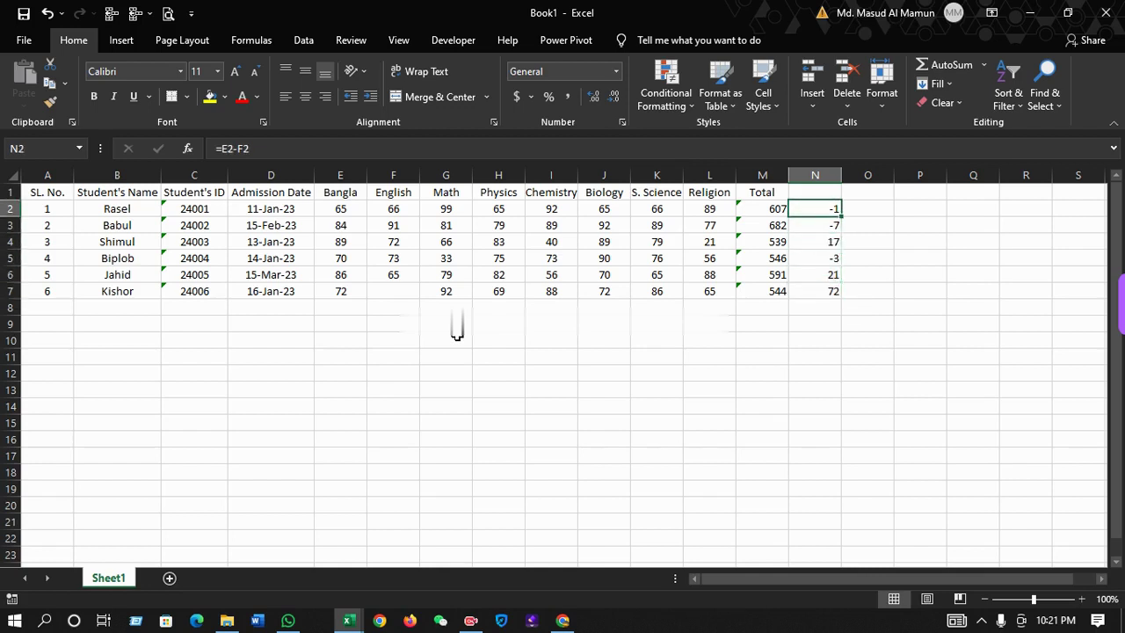
{"action": "key", "text": "shift+Down"}
{"action": "key", "text": "shift+Down"}
{"action": "key", "text": "shift+Down"}
{"action": "key", "text": "shift+Down"}
{"action": "key", "text": "shift+Down"}
{"action": "key", "text": "Down"}
{"action": "key", "text": "Right"}
{"action": "key", "text": "Left"}
{"action": "key", "text": "Up"}
{"action": "key", "text": "shift+Down"}
{"action": "key", "text": "Right"}
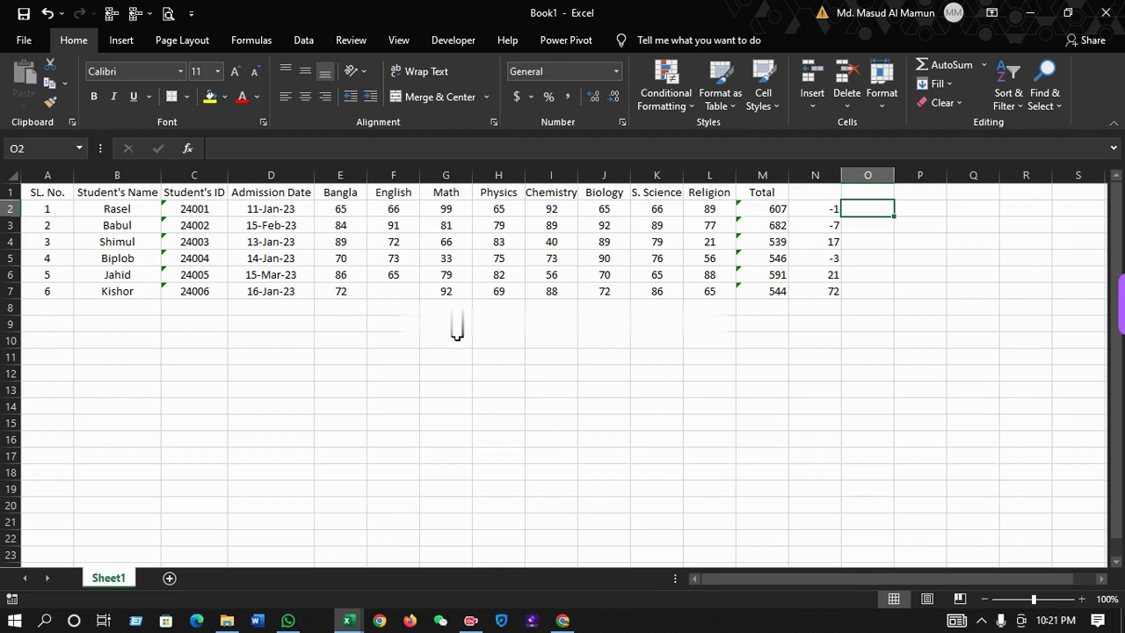
- Examine the first student's S. Science and Religion marks in K2 and L2
{"action": "key", "text": "Left"}
{"action": "key", "text": "Left"}
{"action": "key", "text": "Left"}
{"action": "key", "text": "Left"}
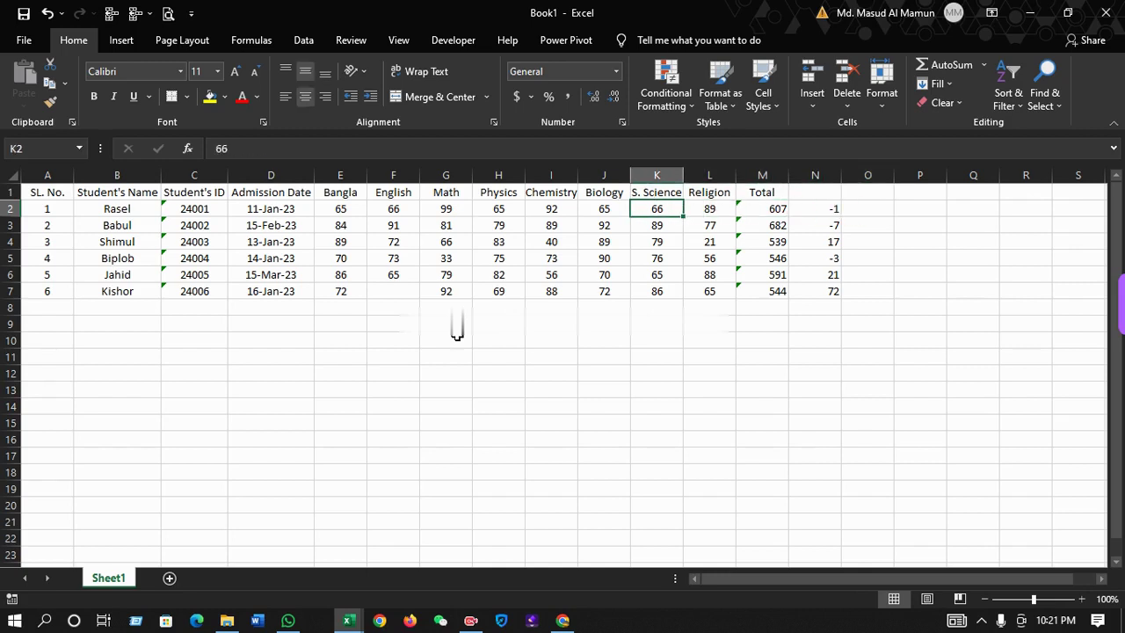
{"action": "key", "text": "Right"}
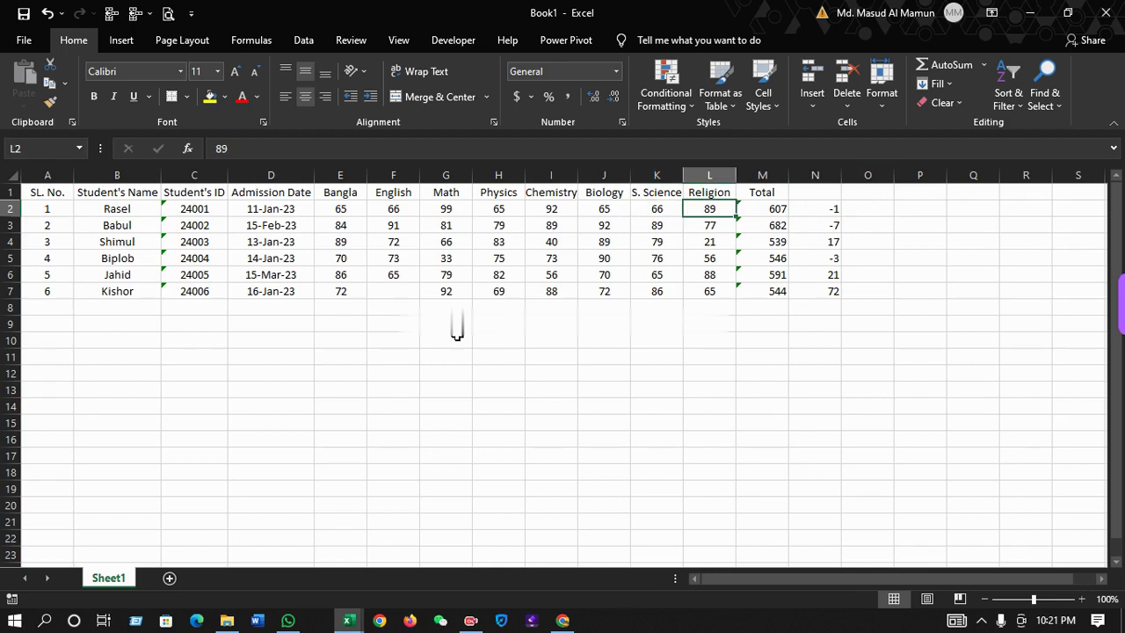
{"action": "key", "text": "Left"}
{"action": "key", "text": "Right"}
{"action": "key", "text": "Right"}
{"action": "key", "text": "Right"}
{"action": "key", "text": "Right"}
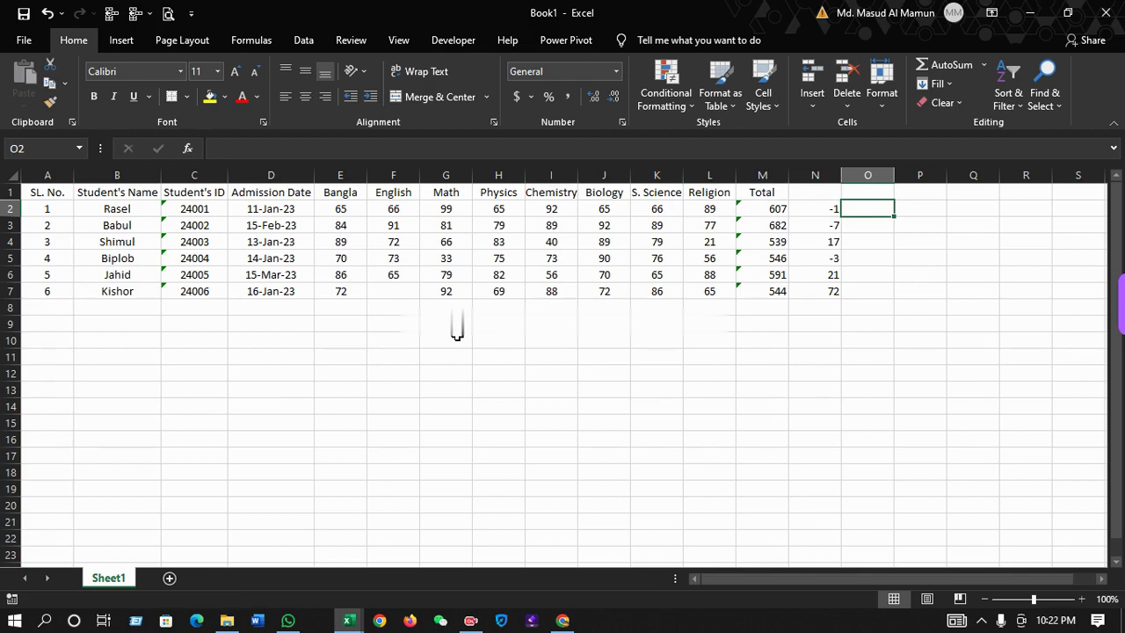
- Enter the formula =K2*L2 in O2 to multiply the first student's S. Science and Religion marks
{"action": "type", "text": "="}
{"action": "key", "text": "Left"}
{"action": "key", "text": "Left"}
{"action": "key", "text": "Left"}
{"action": "key", "text": "Left"}
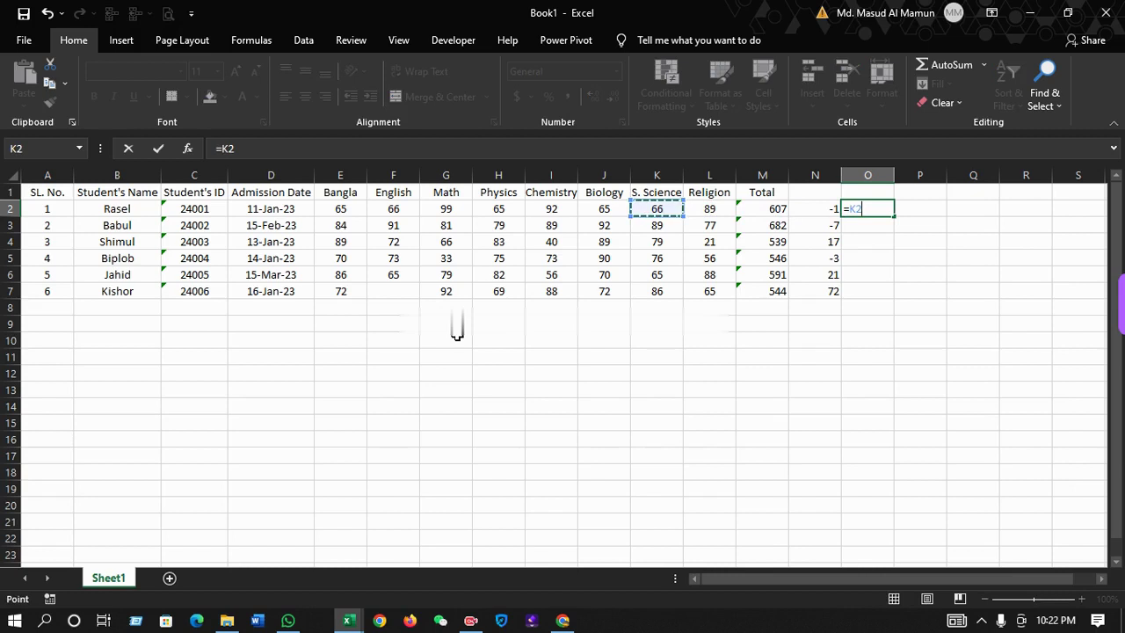
{"action": "type", "text": "*"}
{"action": "key", "text": "Left"}
{"action": "key", "text": "Left"}
{"action": "key", "text": "Left"}
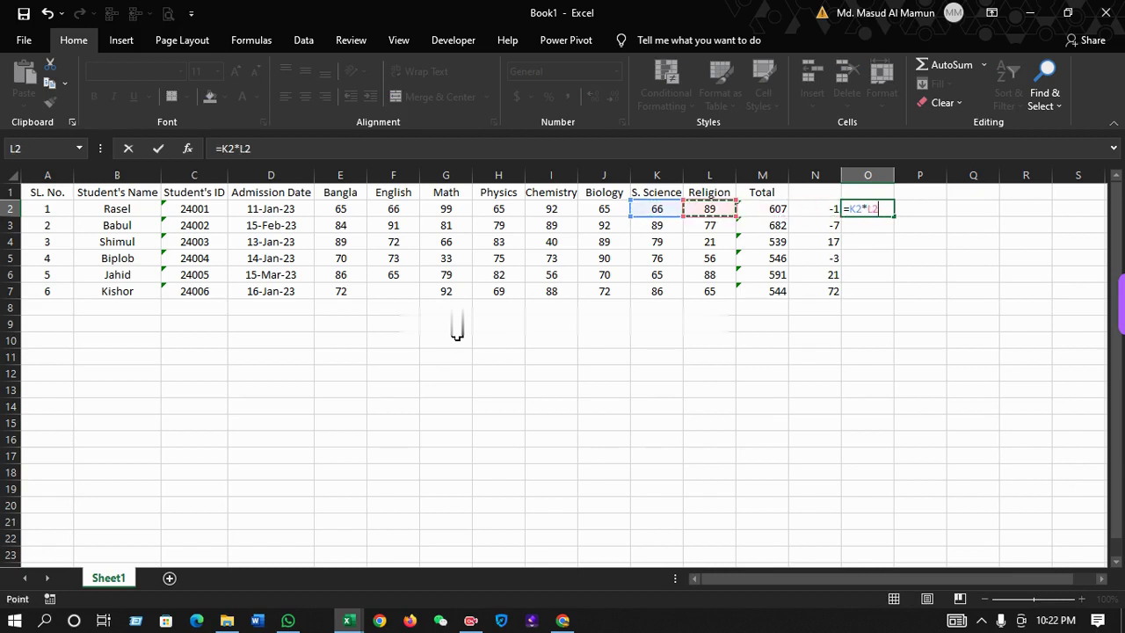
{"action": "key", "text": "Return"}
- Fill the multiplication formula from O2 down through O7
{"action": "key", "text": "Up"}
{"action": "key", "text": "shift+Down"}
{"action": "key", "text": "shift+Down"}
{"action": "key", "text": "shift+Down"}
{"action": "key", "text": "shift+Down"}
{"action": "key", "text": "shift+Down"}
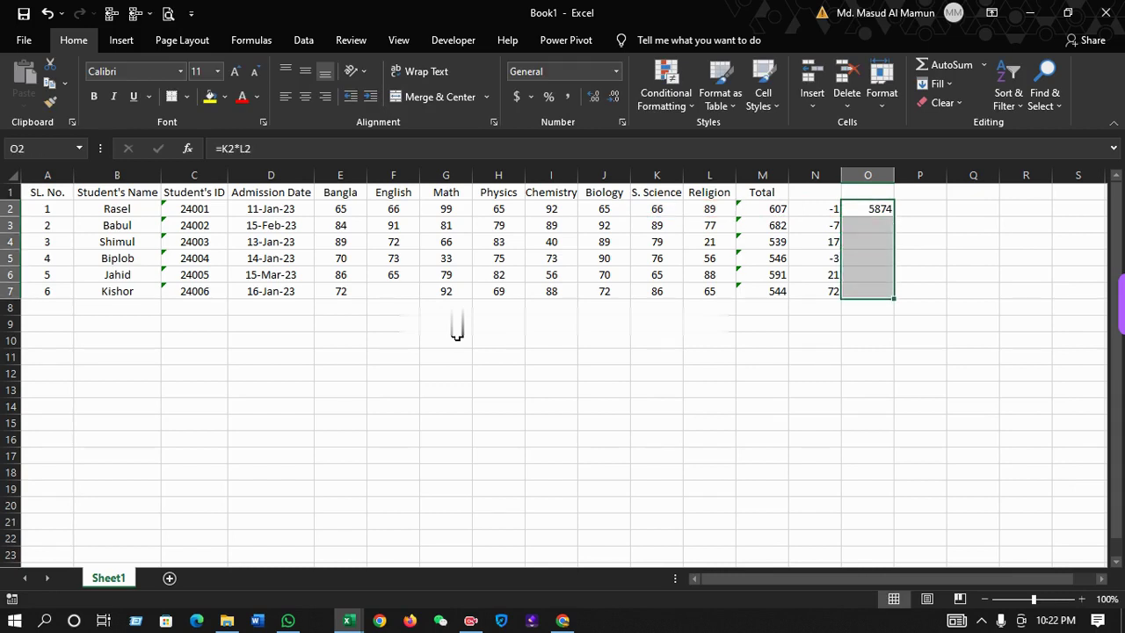
{"action": "key", "text": "ctrl+d"}
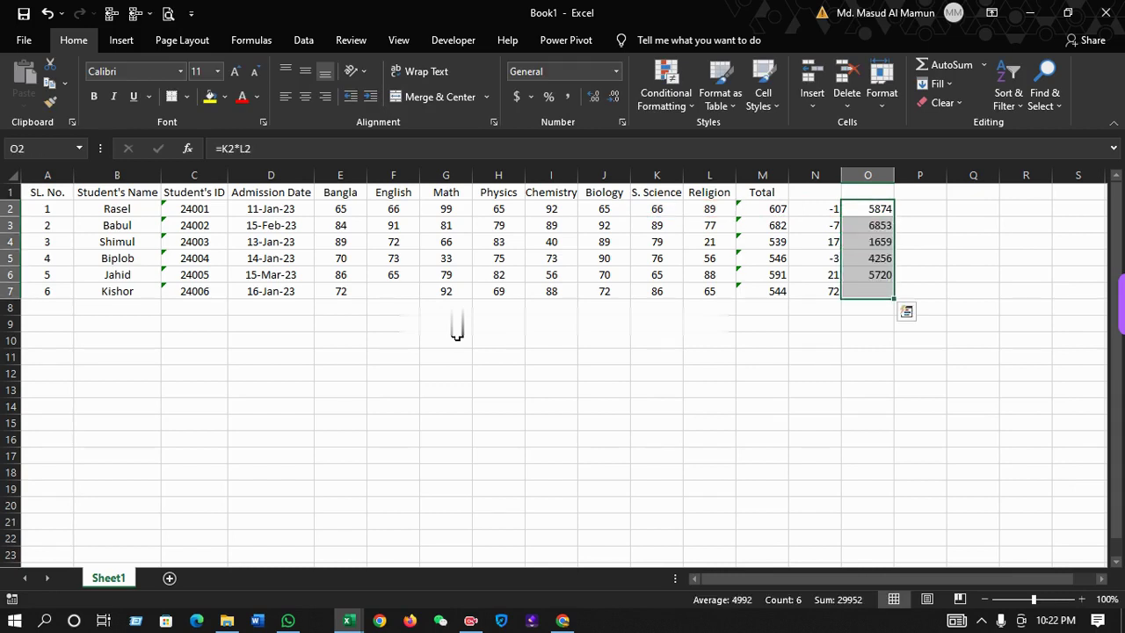
- Review the copied multiplication formulas in O2:O7 and the neighbouring results in row 7
{"action": "key", "text": "Down"}
{"action": "key", "text": "Down"}
{"action": "key", "text": "Down"}
{"action": "key", "text": "Down"}
{"action": "key", "text": "Down"}
{"action": "key", "text": "Right"}
{"action": "key", "text": "Left"}
{"action": "key", "text": "Left"}
{"action": "key", "text": "Left"}
{"action": "key", "text": "Left"}
{"action": "key", "text": "Right"}
{"action": "key", "text": "Right"}
{"action": "key", "text": "Right"}
{"action": "key", "text": "Right"}
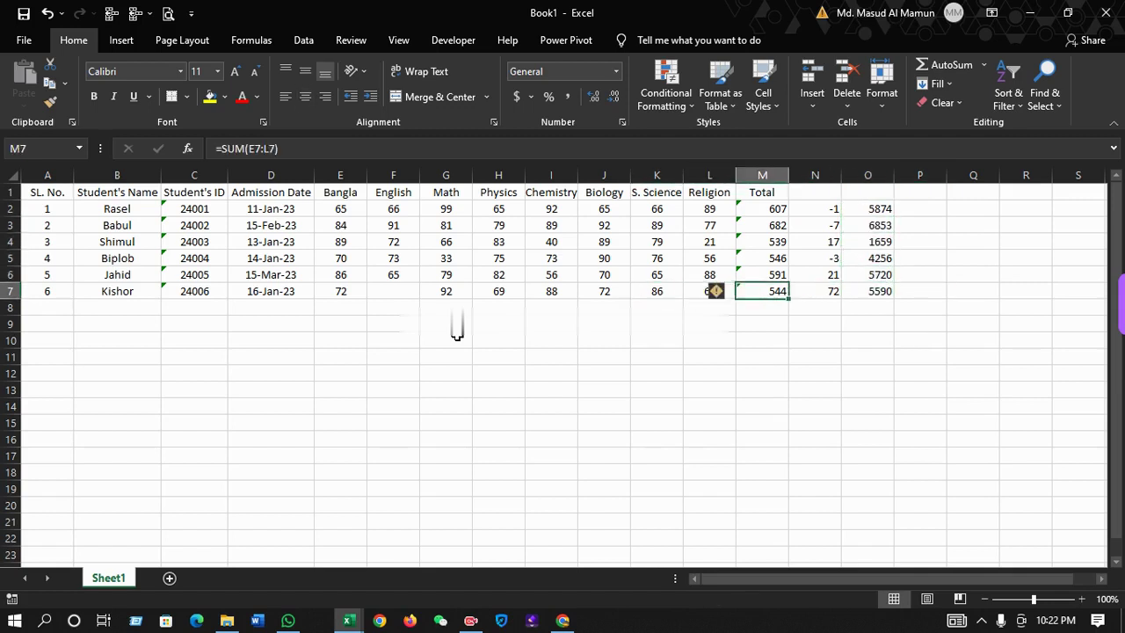
{"action": "key", "text": "Up"}
{"action": "key", "text": "Up"}
{"action": "key", "text": "Up"}
{"action": "key", "text": "Up"}
{"action": "key", "text": "Up"}
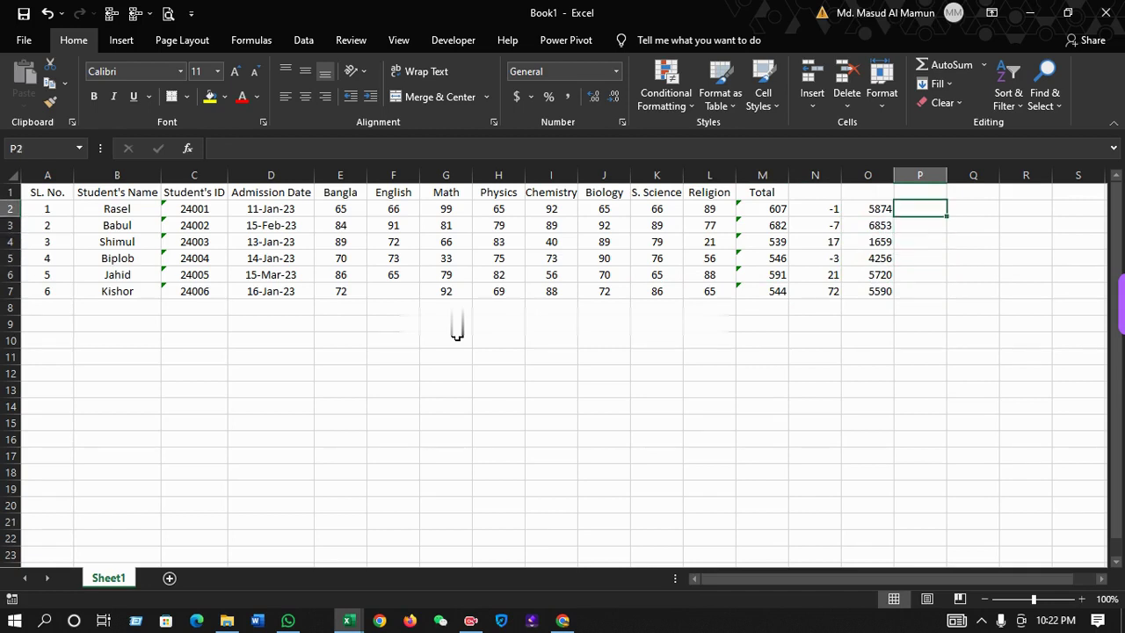
- Examine the first student's marks in row 2 from Religion back to Chemistry
{"action": "key", "text": "Left"}
{"action": "key", "text": "Left"}
{"action": "key", "text": "Left"}
{"action": "key", "text": "Left"}
{"action": "key", "text": "Left"}
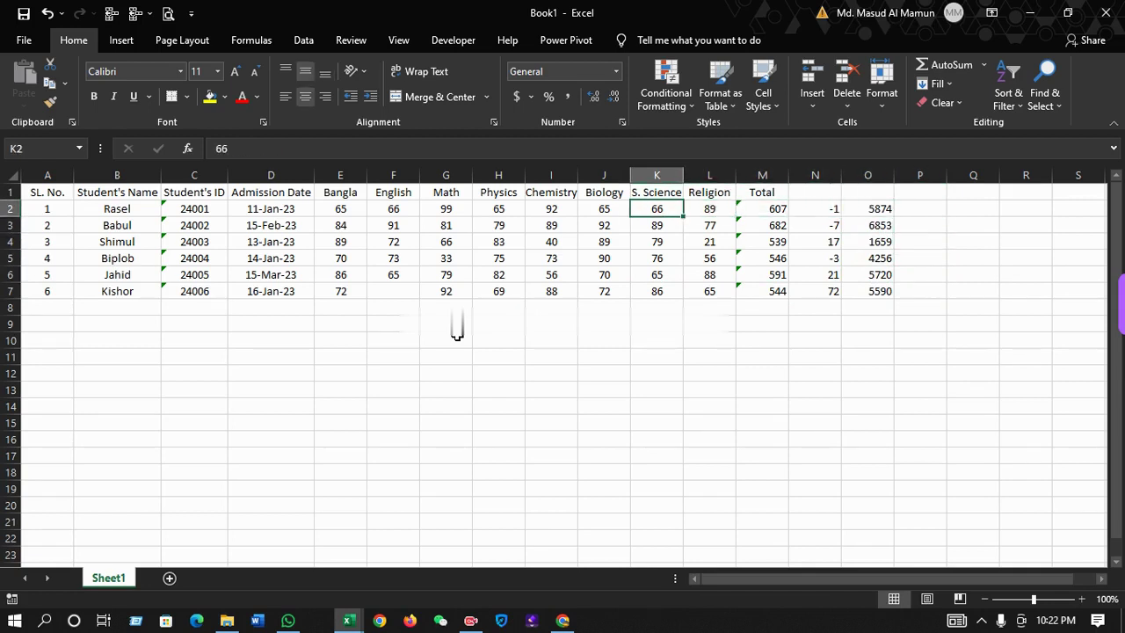
{"action": "key", "text": "Left"}
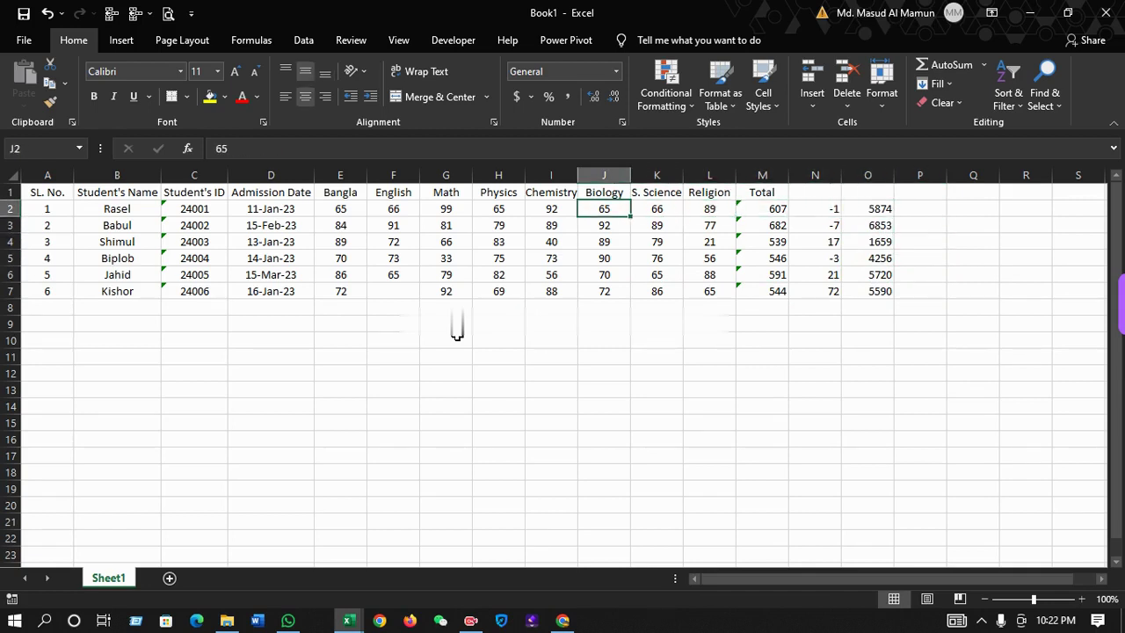
{"action": "key", "text": "Right"}
{"action": "key", "text": "Right"}
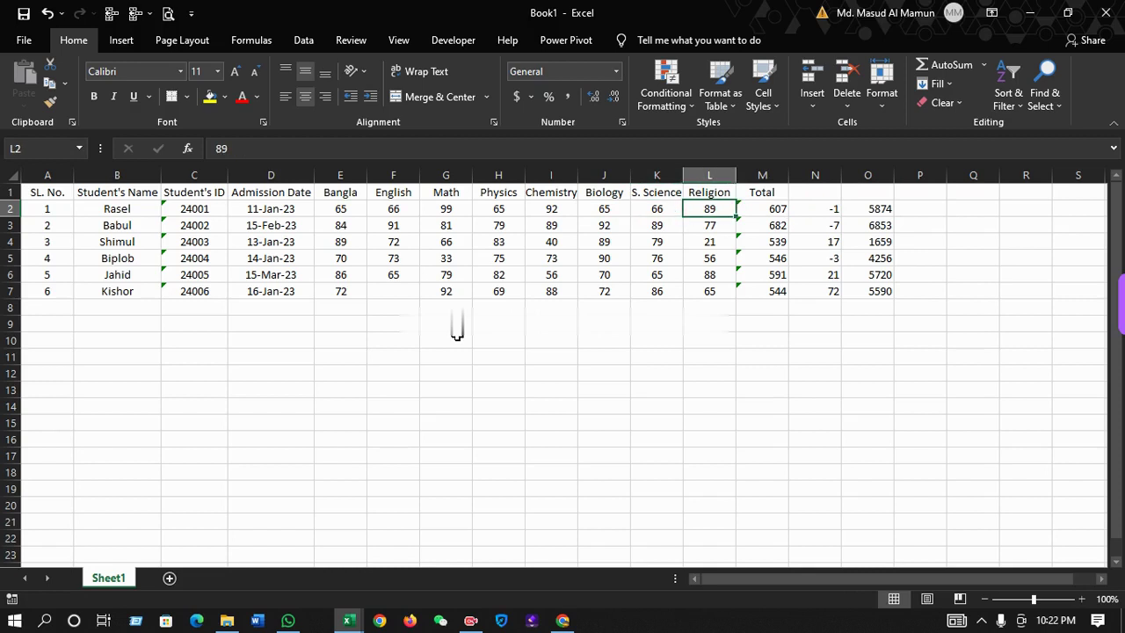
{"action": "key", "text": "Left"}
{"action": "key", "text": "Right"}
{"action": "key", "text": "Left"}
{"action": "key", "text": "Left"}
{"action": "key", "text": "Left"}
{"action": "key", "text": "Right"}
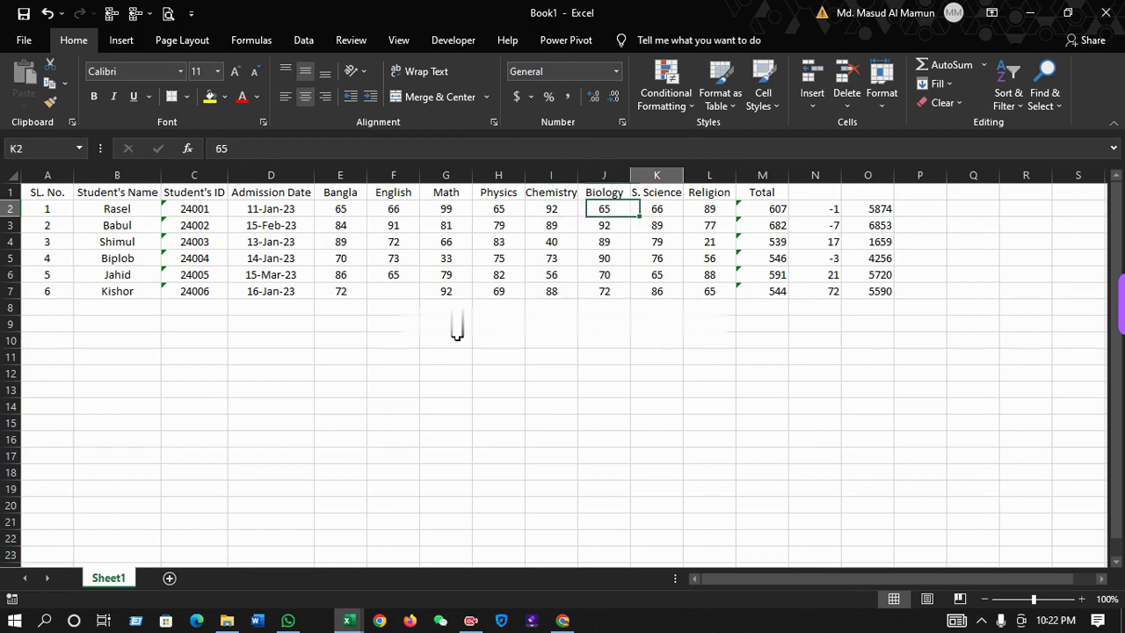
{"action": "key", "text": "Right"}
{"action": "key", "text": "Left"}
{"action": "key", "text": "Left"}
{"action": "key", "text": "Left"}
{"action": "key", "text": "Right"}
{"action": "key", "text": "Right"}
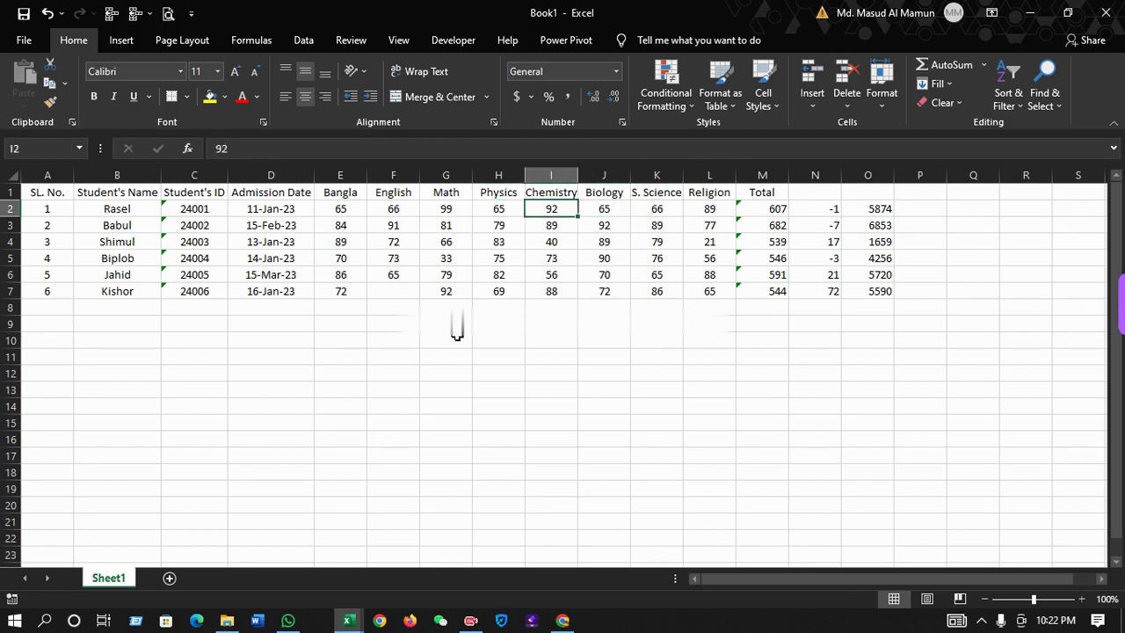
- Enter the formula =I2/J2 in P2 to divide the first student's Chemistry mark by the Biology mark
{"action": "key", "text": "Right"}
{"action": "key", "text": "Right"}
{"action": "key", "text": "Right"}
{"action": "key", "text": "Right"}
{"action": "key", "text": "Right"}
{"action": "key", "text": "Right"}
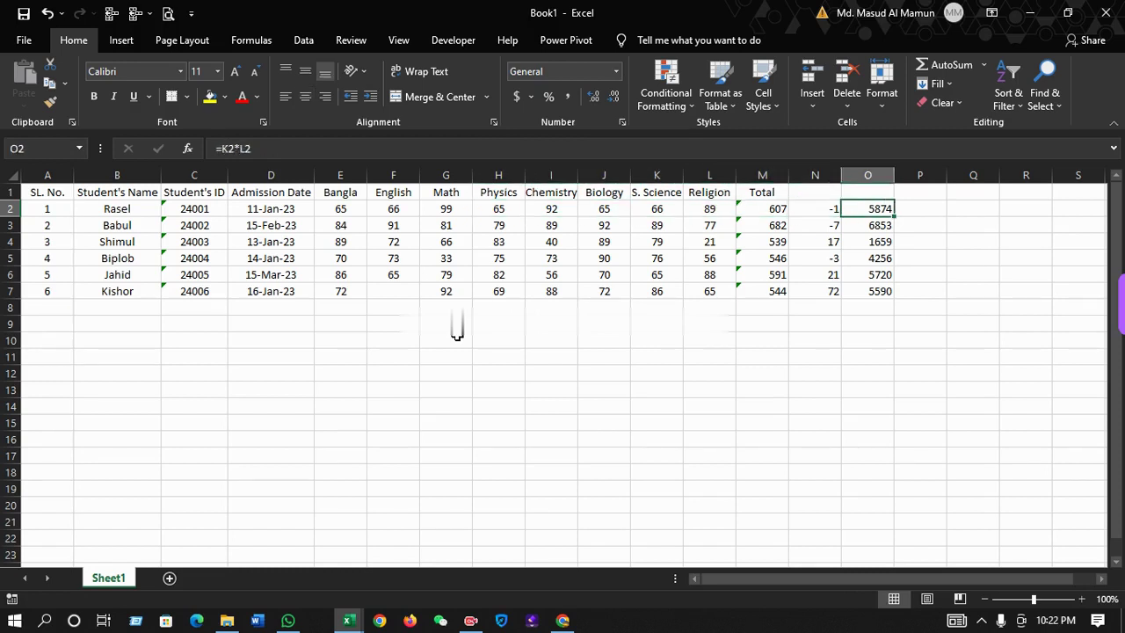
{"action": "type", "text": "="}
{"action": "key", "text": "Left"}
{"action": "key", "text": "Left"}
{"action": "key", "text": "Left"}
{"action": "key", "text": "Left"}
{"action": "key", "text": "Left"}
{"action": "key", "text": "Left"}
{"action": "key", "text": "Left"}
{"action": "type", "text": "/"}
{"action": "key", "text": "Left"}
{"action": "key", "text": "Left"}
{"action": "key", "text": "Left"}
{"action": "key", "text": "Left"}
{"action": "key", "text": "Left"}
{"action": "key", "text": "Left"}
{"action": "key", "text": "Left"}
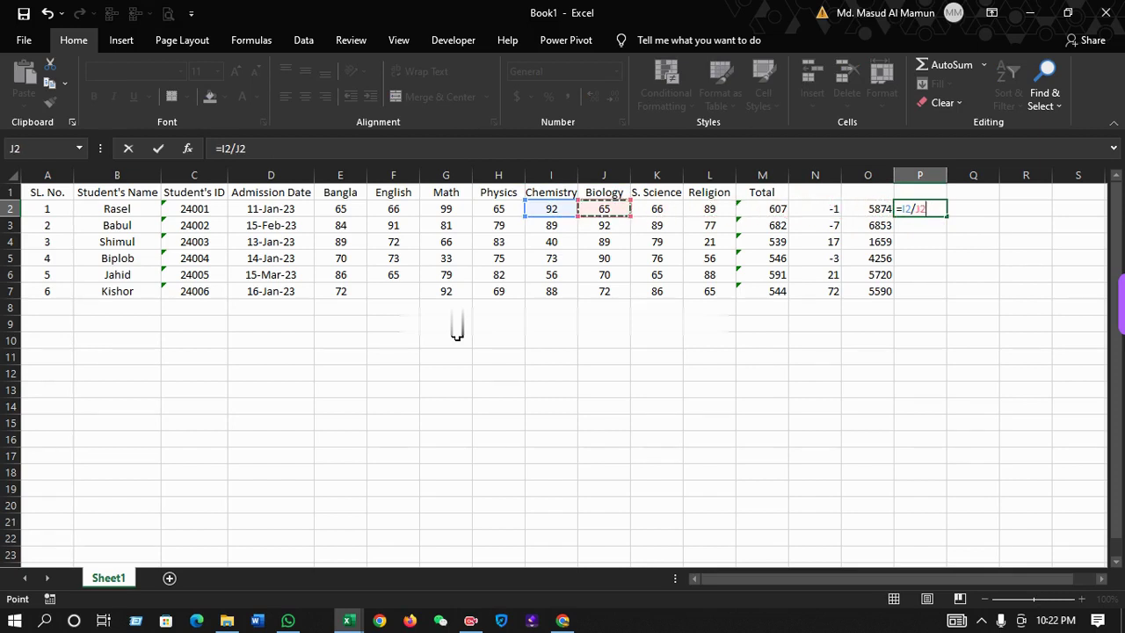
{"action": "key", "text": "ctrl+Return"}
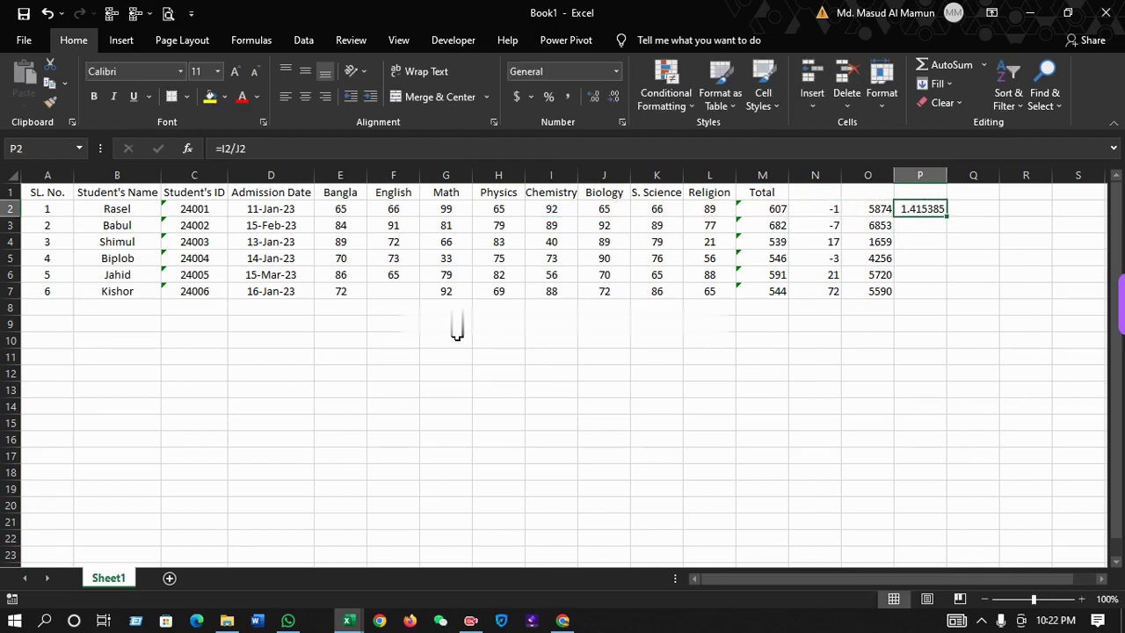
- Fill the division formula from P2 down through P7
{"action": "key", "text": "shift+Down"}
{"action": "key", "text": "shift+Down"}
{"action": "key", "text": "shift+Down"}
{"action": "key", "text": "shift+Down"}
{"action": "key", "text": "shift+Down"}
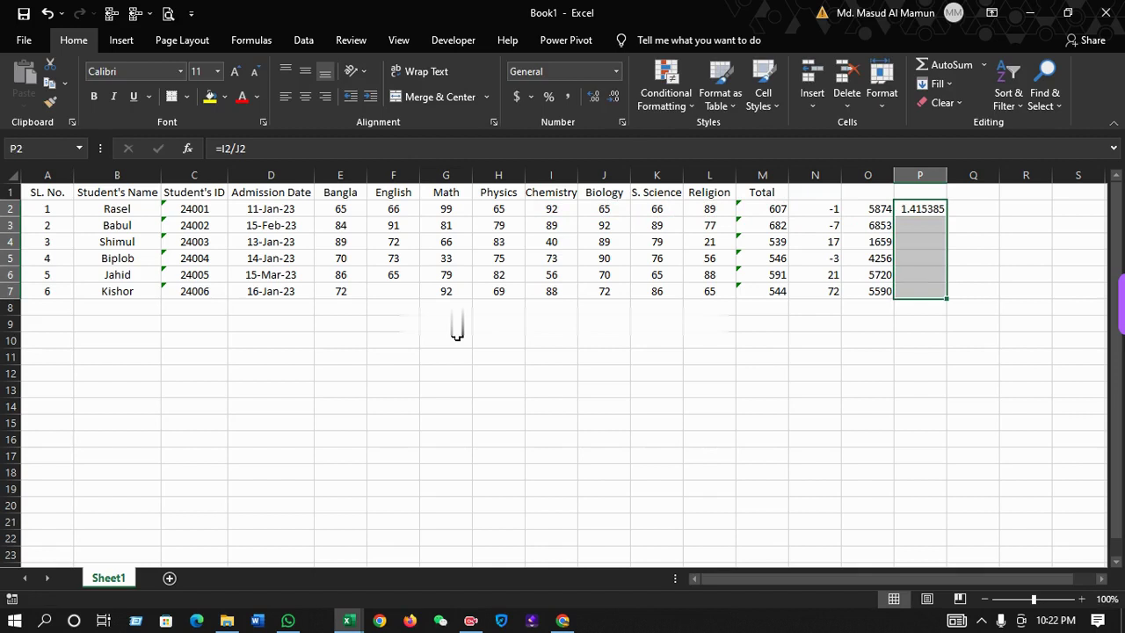
{"action": "key", "text": "ctrl+d"}
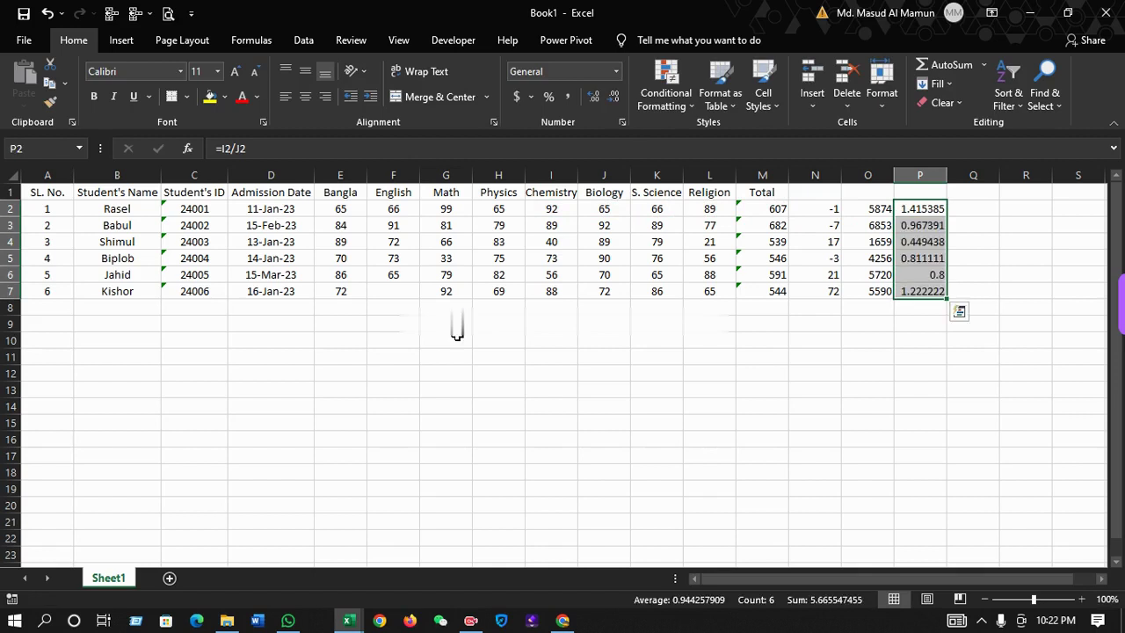
{"action": "key", "text": "Right"}
{"action": "key", "text": "Left"}
{"action": "key", "text": "Left"}
{"action": "key", "text": "Left"}
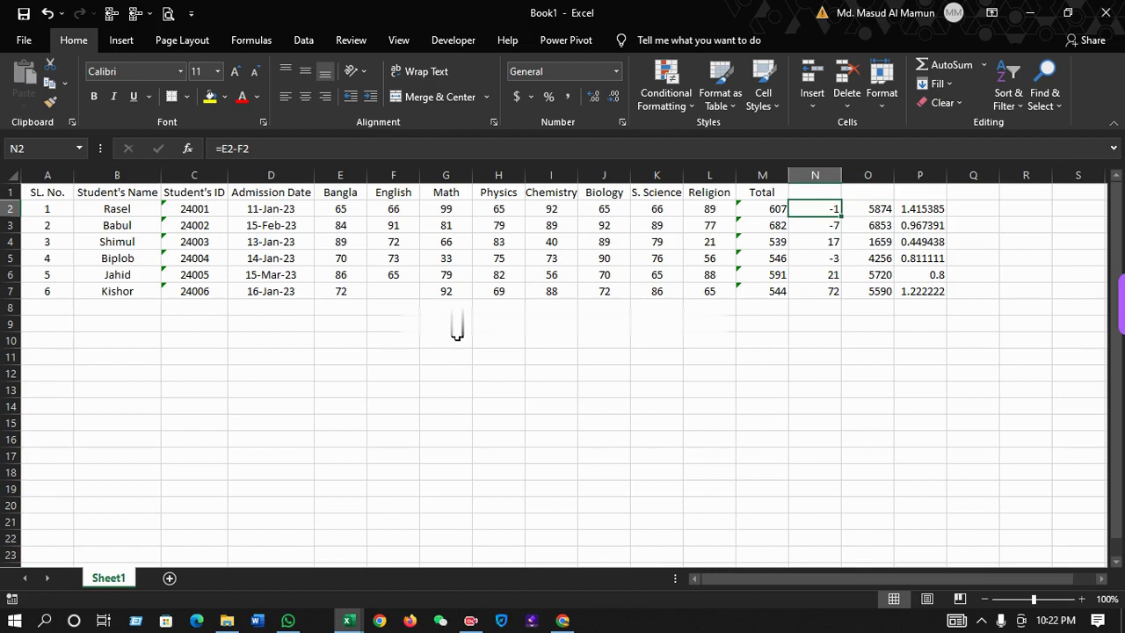
{"action": "key", "text": "shift+Right"}
{"action": "key", "text": "shift+Right"}
{"action": "key", "text": "shift+Down"}
{"action": "key", "text": "shift+Down"}
{"action": "key", "text": "shift+Down"}
{"action": "key", "text": "shift+Down"}
{"action": "key", "text": "shift+Down"}
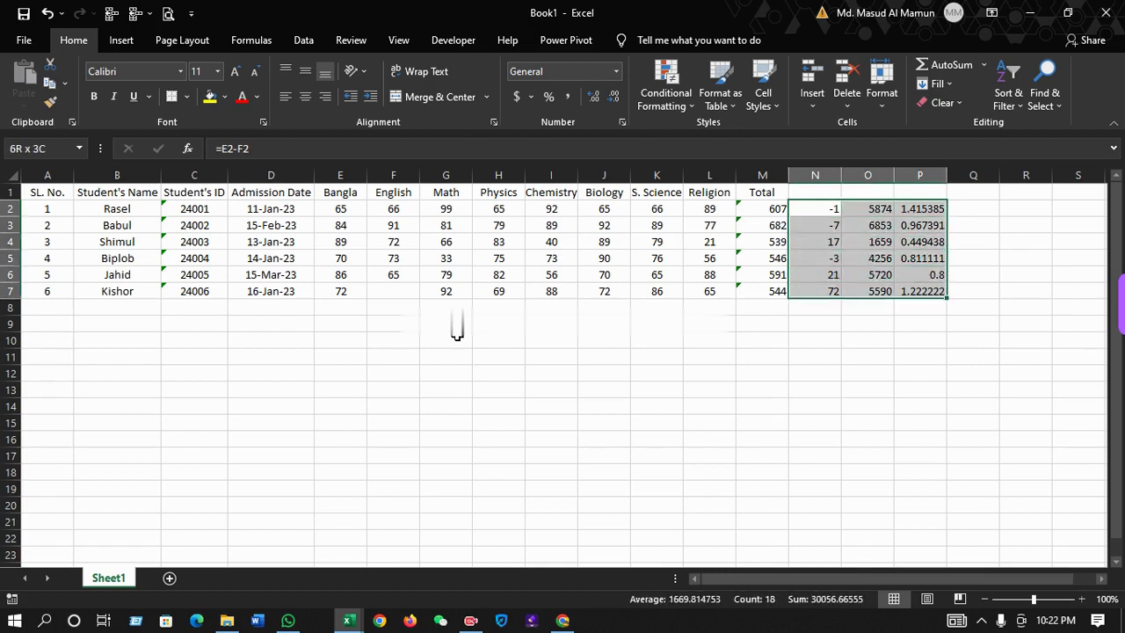
{"action": "key", "text": "ctrl+q"}
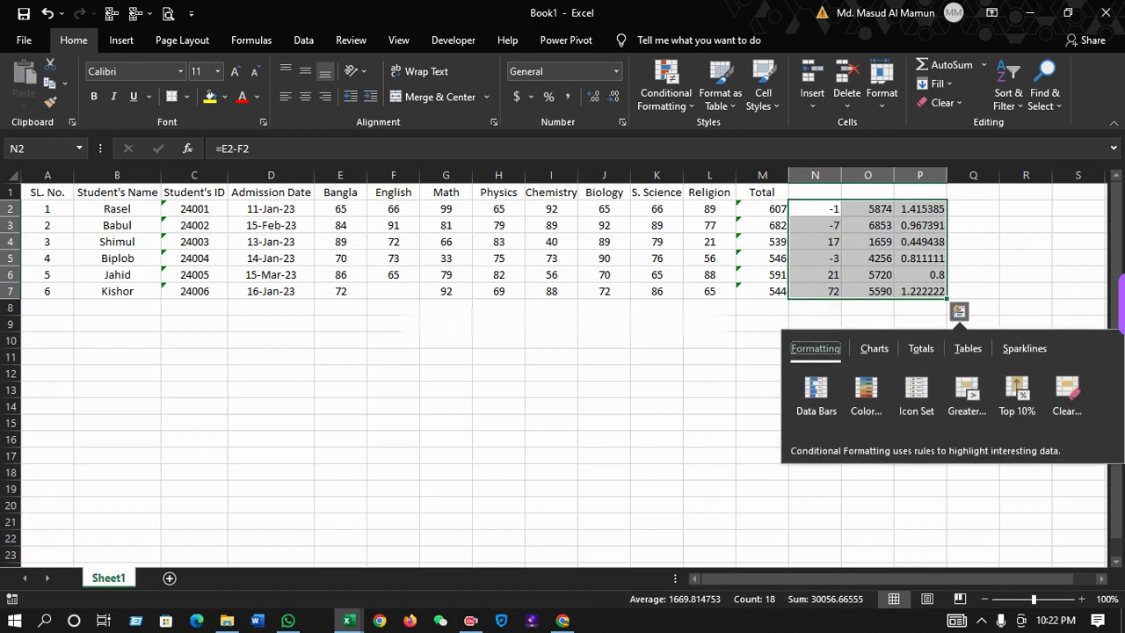
{"action": "left_click", "coordinate": [817, 312]}
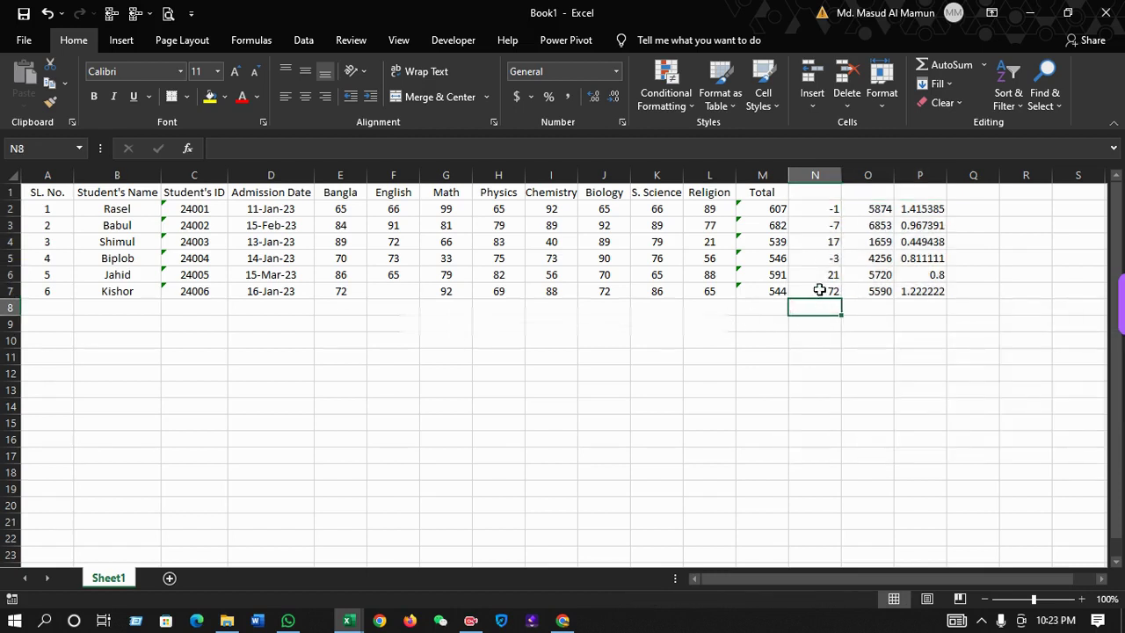
- Clear the subtraction, multiplication and division formulas from N2:P7
{"action": "left_click", "coordinate": [814, 210]}
{"action": "left_click", "coordinate": [909, 285], "text": "shift"}
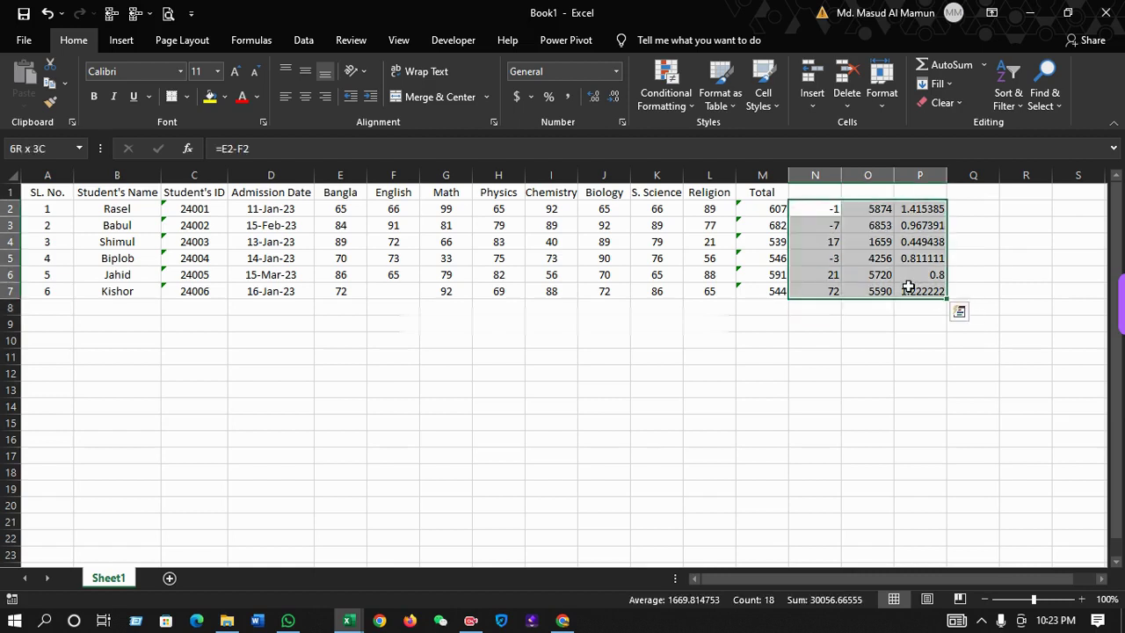
{"action": "key", "text": "Delete"}
{"action": "key", "text": "Left"}
{"action": "key", "text": "Right"}
{"action": "key", "text": "Left"}
{"action": "key", "text": "Right"}
{"action": "key", "text": "Left"}
{"action": "key", "text": "Right"}
{"action": "key", "text": "Up"}
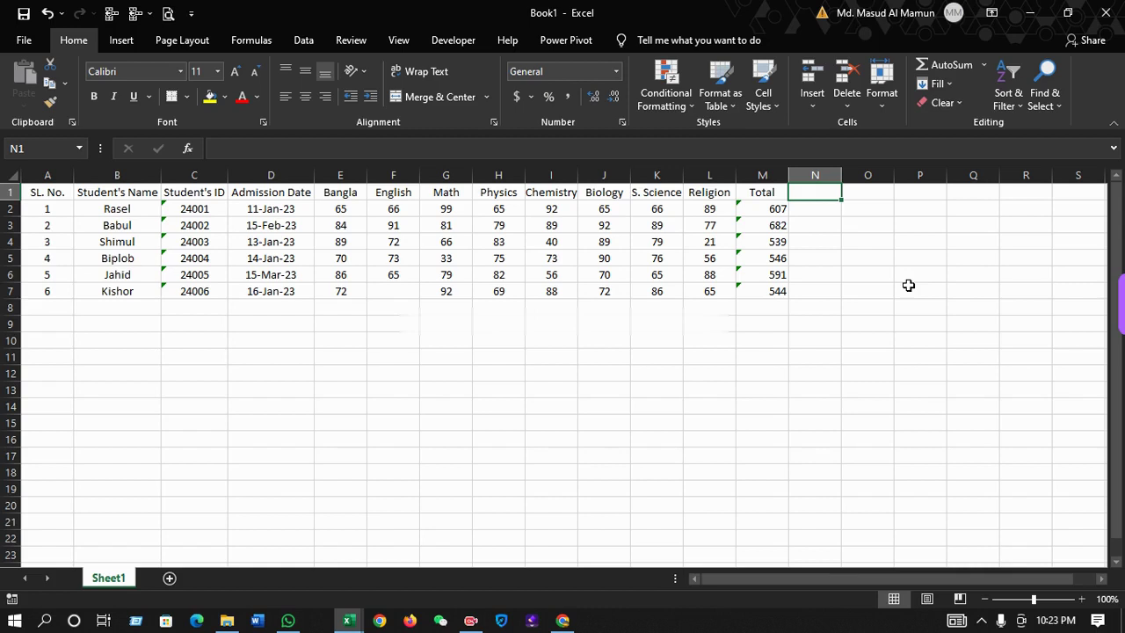
{"action": "key", "text": "Down"}
{"action": "key", "text": "Down"}
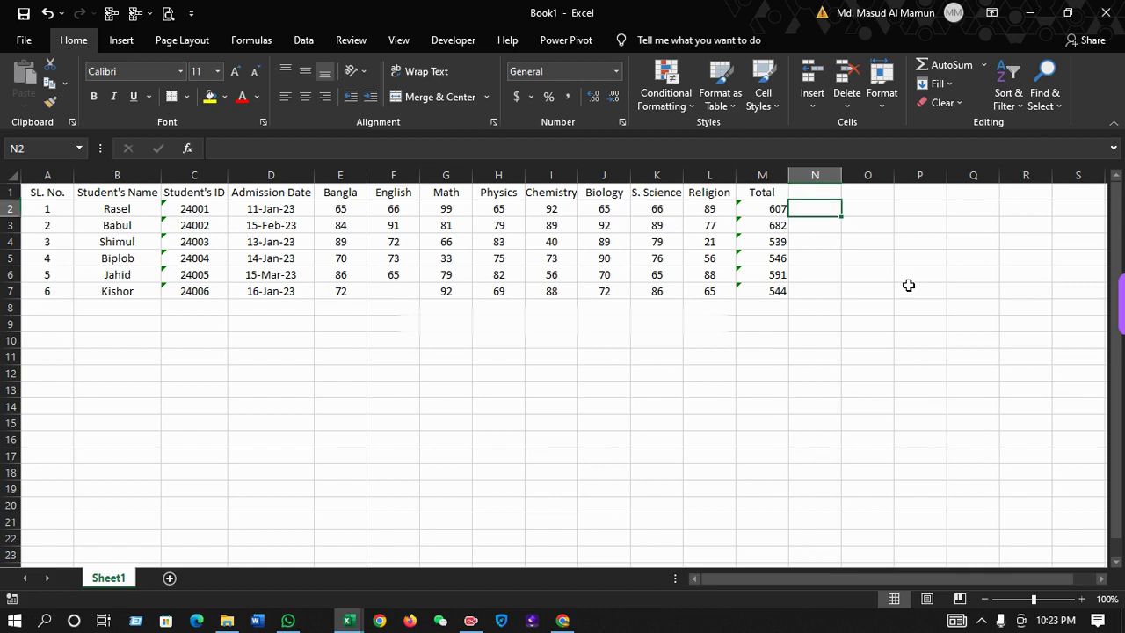
{"action": "key", "text": "Left"}
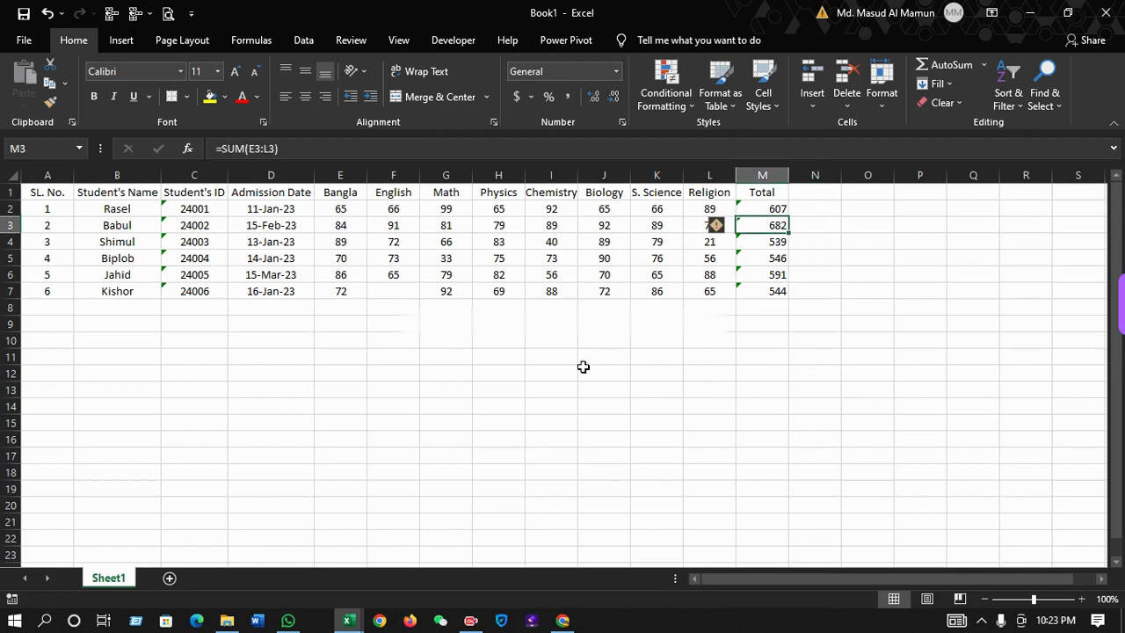
- Examine the first student's name, Bangla mark and Total formula in row 2
{"action": "left_click", "coordinate": [110, 208]}
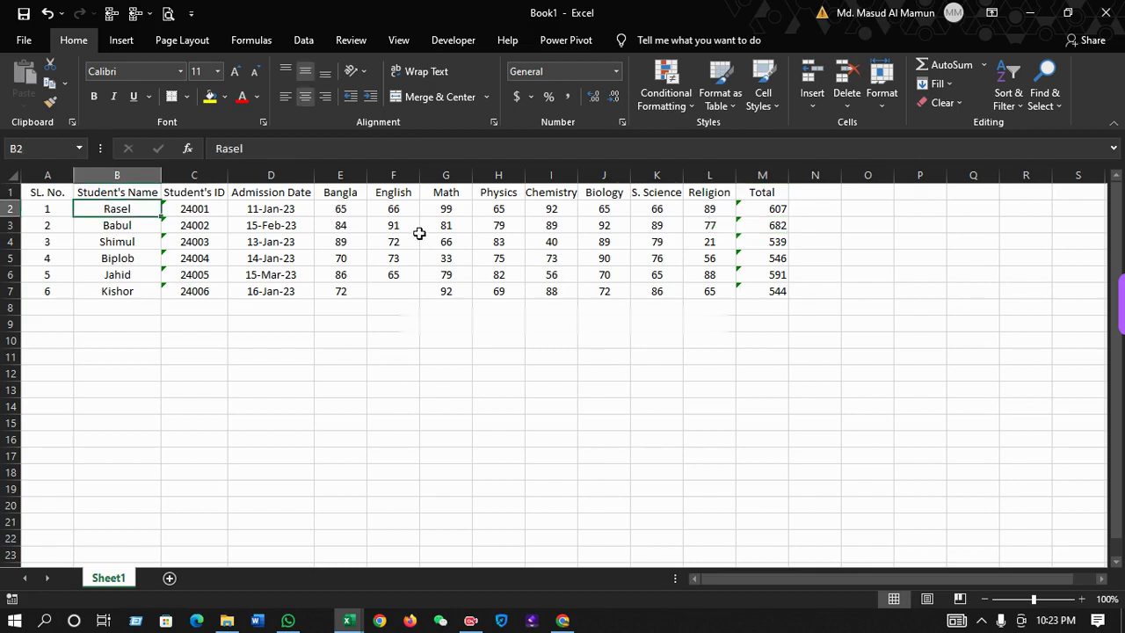
{"action": "left_click", "coordinate": [340, 194]}
{"action": "left_click", "coordinate": [339, 207]}
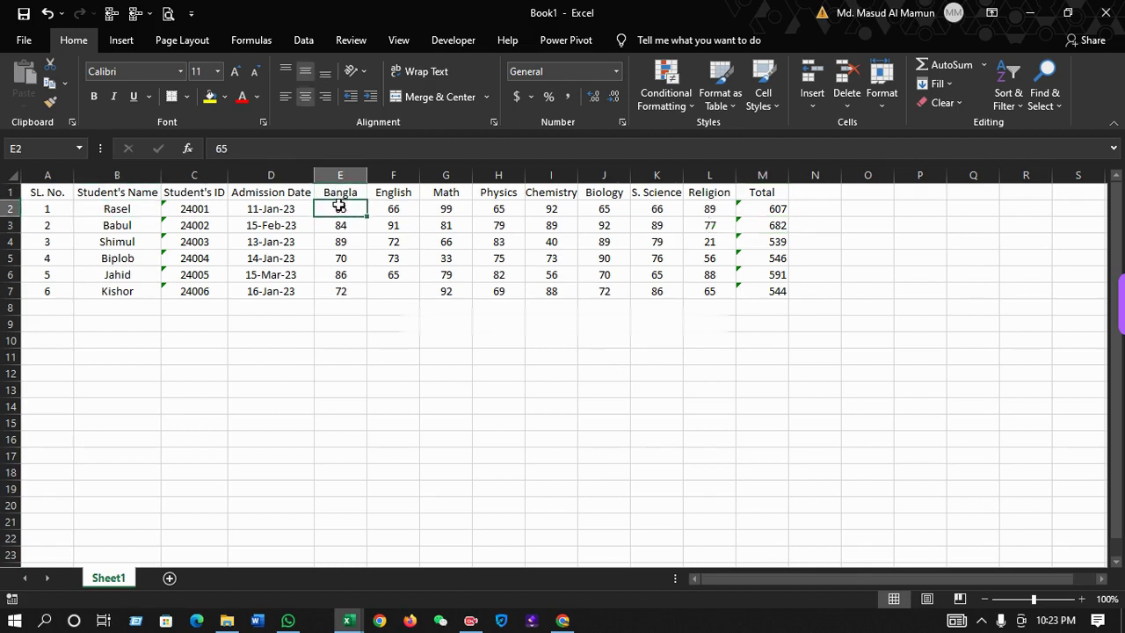
{"action": "left_click", "coordinate": [754, 211]}
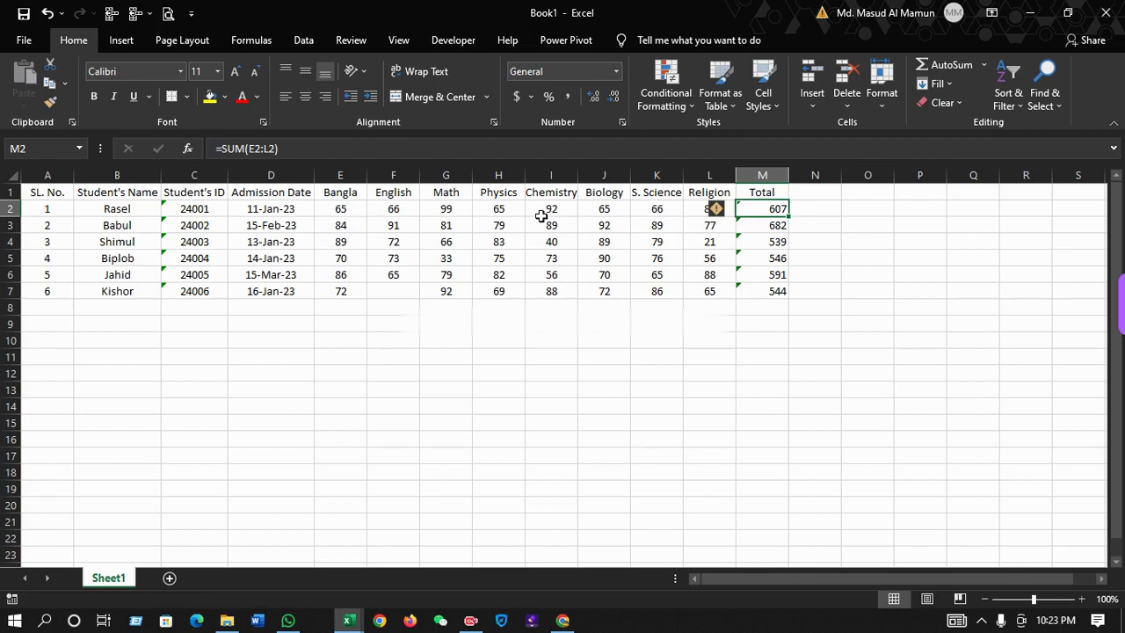
{"action": "left_click", "coordinate": [816, 211]}
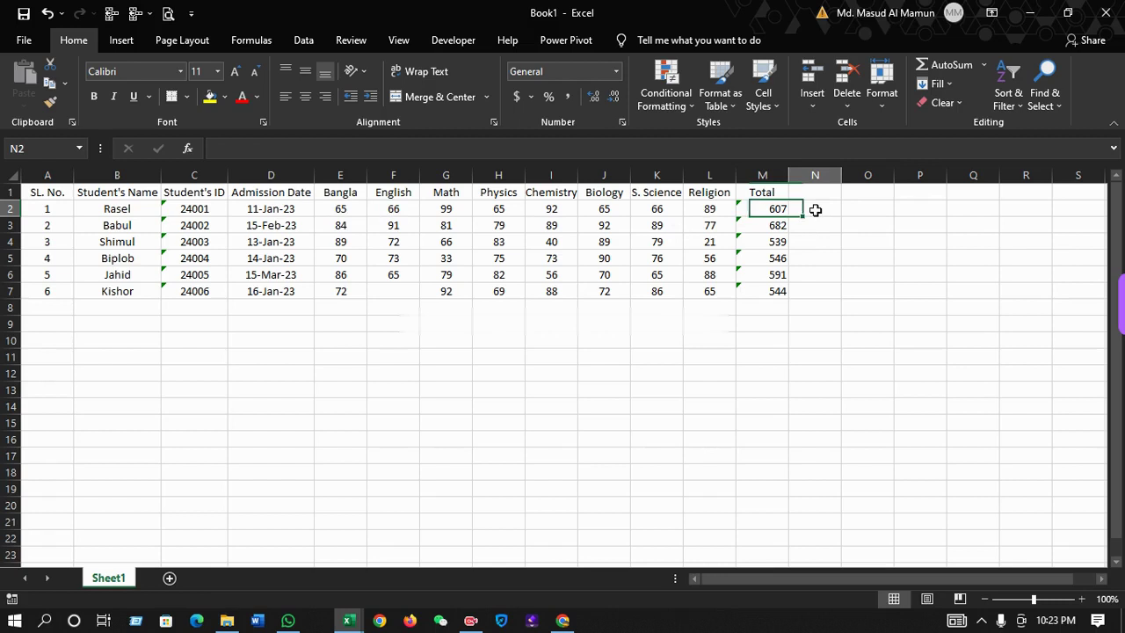
- Enter the column heading Average in N1
{"action": "left_click", "coordinate": [805, 193]}
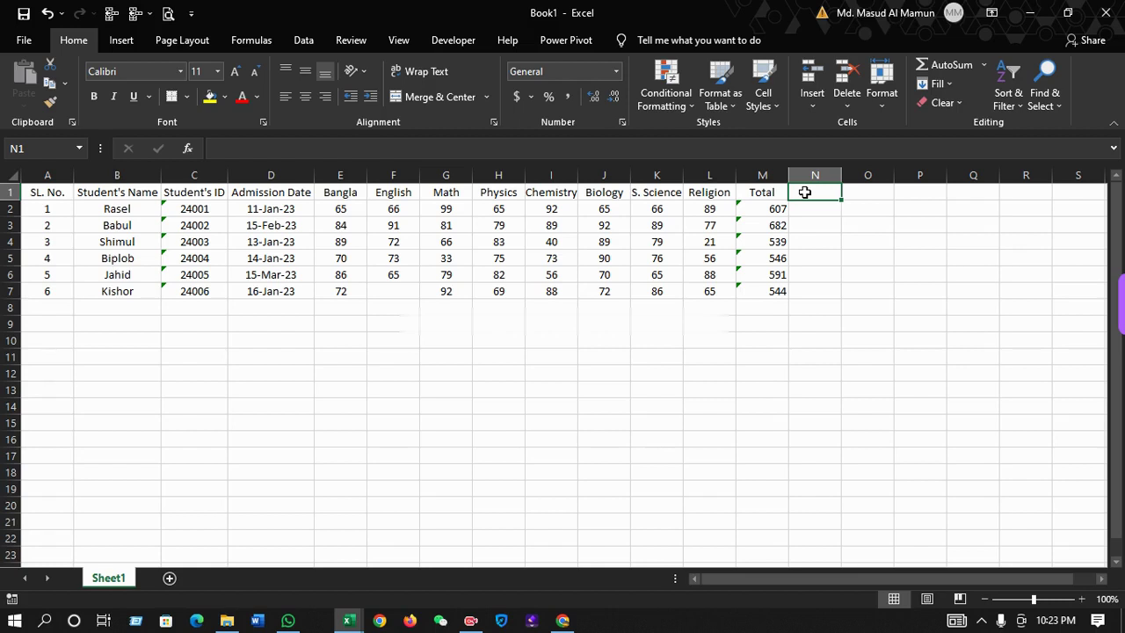
{"action": "type", "text": "Average"}
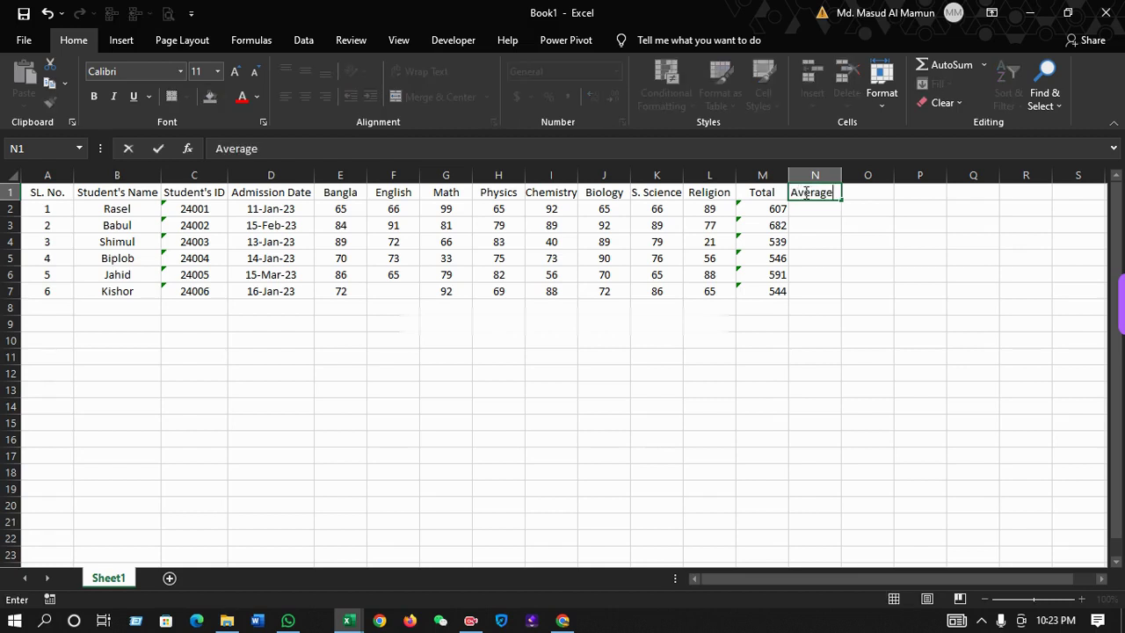
{"action": "key", "text": "Return"}
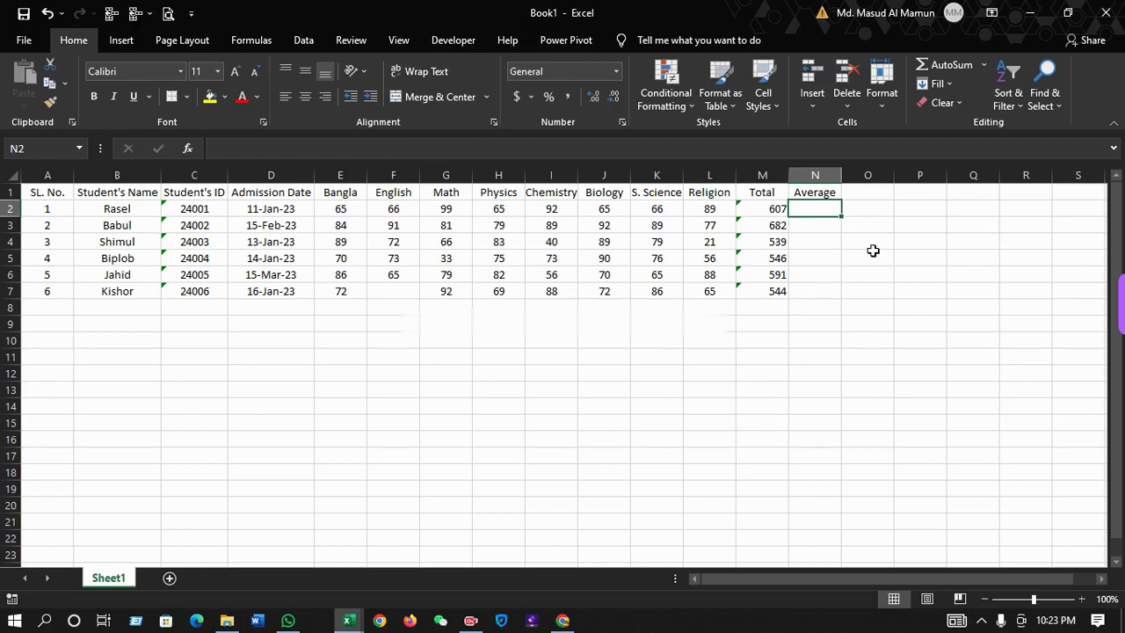
- Enter the formula =AVERAGE(E2:L2) in N2 to average the first student's marks from Bangla through Religion
{"action": "type", "text": "=average"}
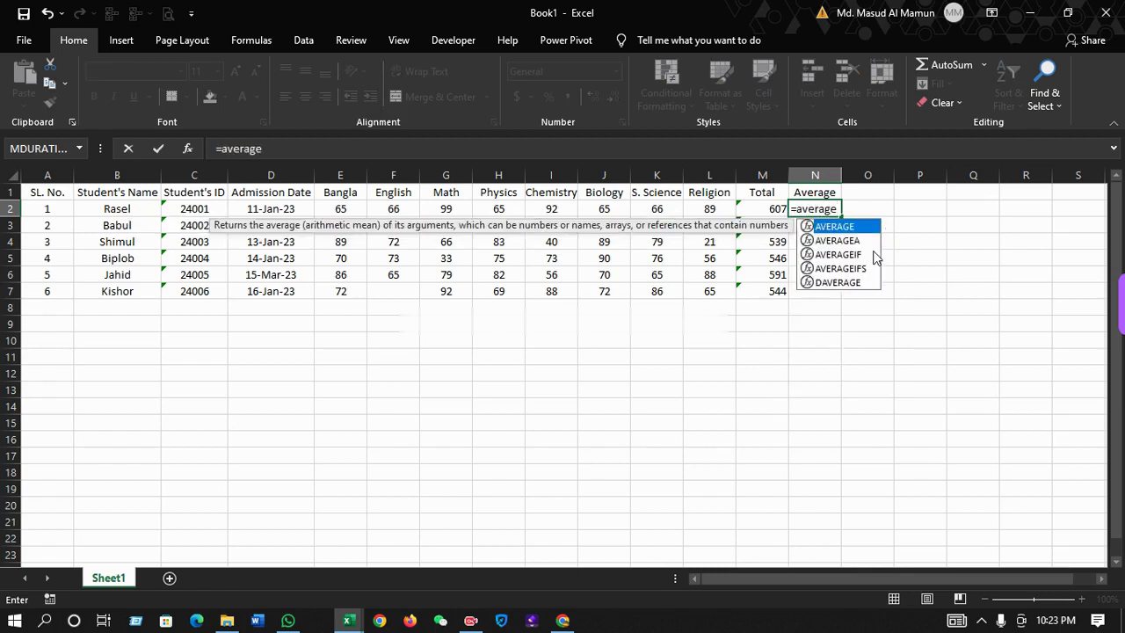
{"action": "double_click", "coordinate": [827, 227]}
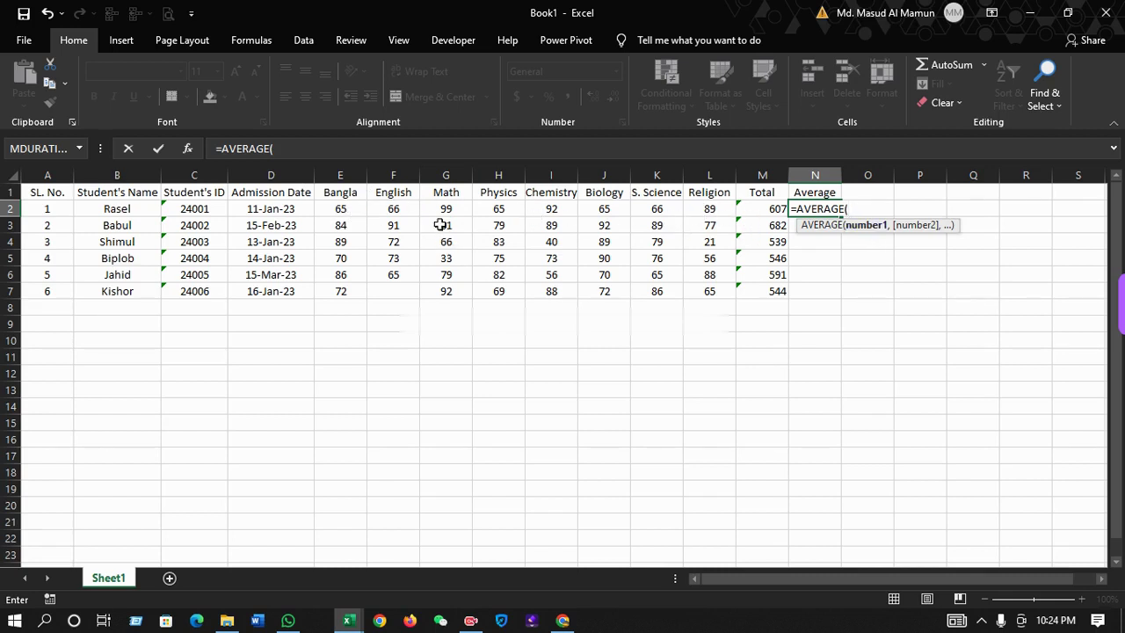
{"action": "left_click", "coordinate": [339, 208]}
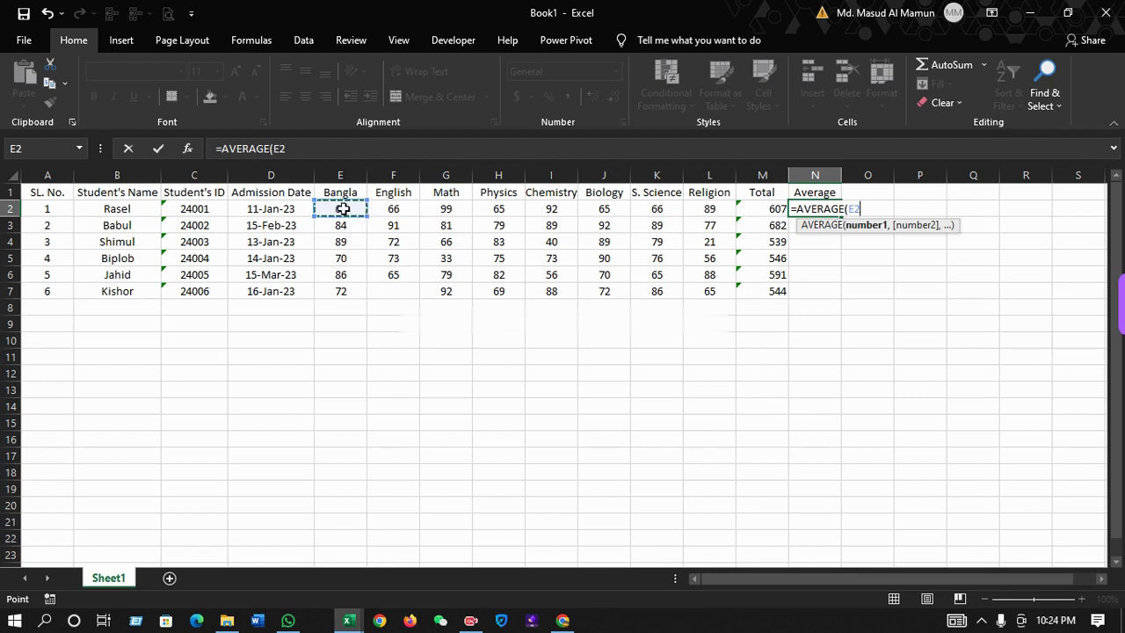
{"action": "left_click_drag", "start_coordinate": [342, 208], "coordinate": [689, 205]}
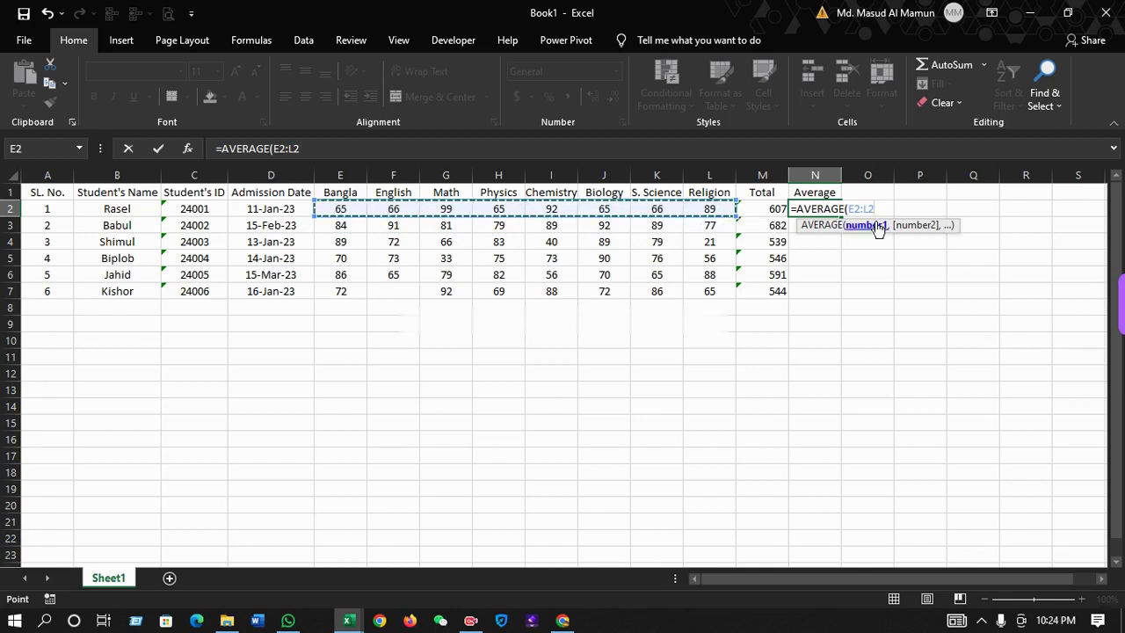
{"action": "left_click", "coordinate": [377, 148]}
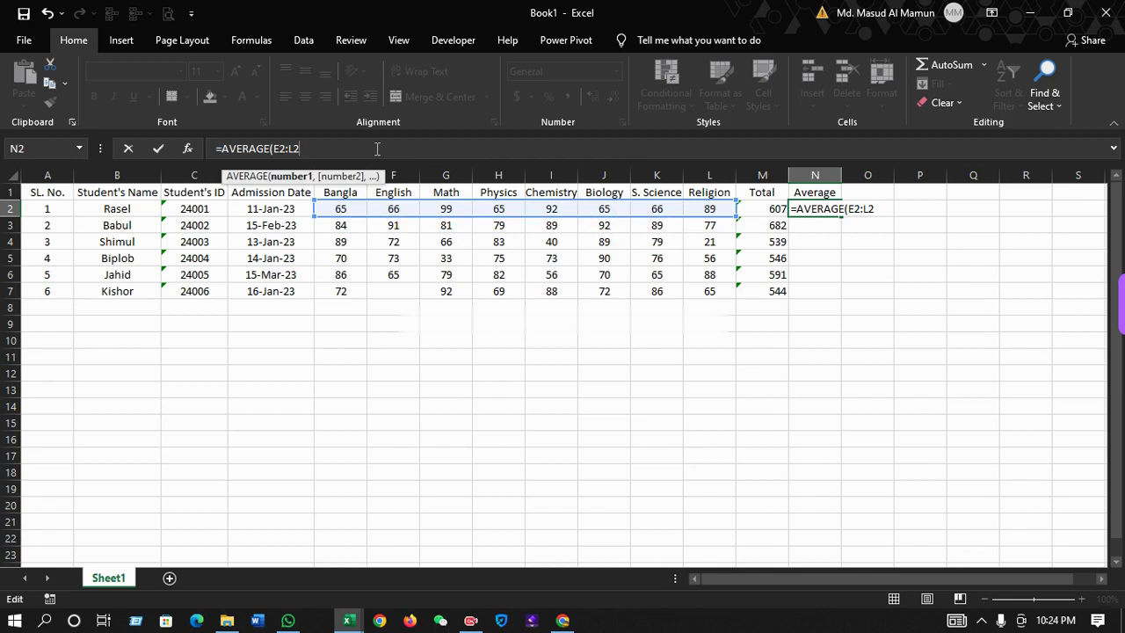
{"action": "type", "text": ")"}
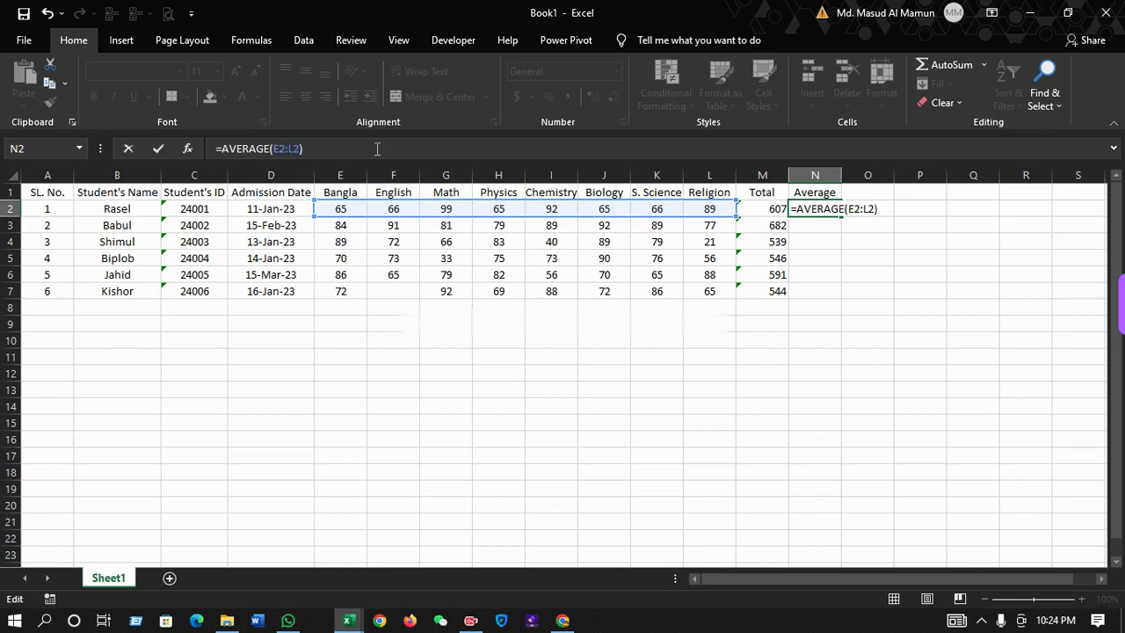
{"action": "key", "text": "Return"}
- Fill the average formula from N2 down through N7
{"action": "key", "text": "Up"}
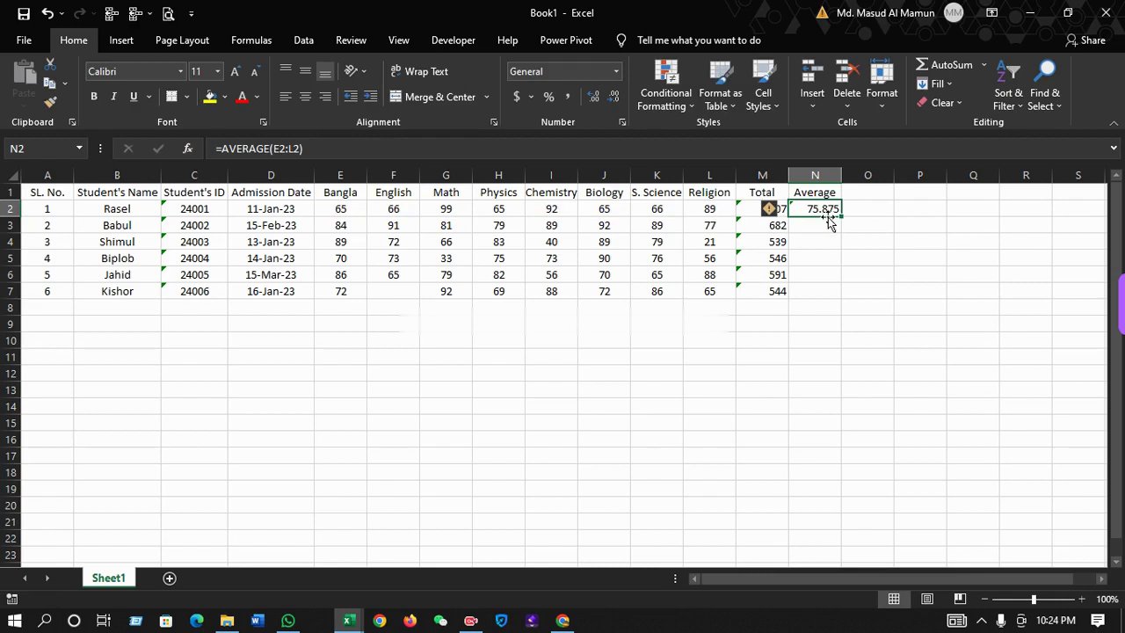
{"action": "left_click", "coordinate": [810, 288], "text": "shift"}
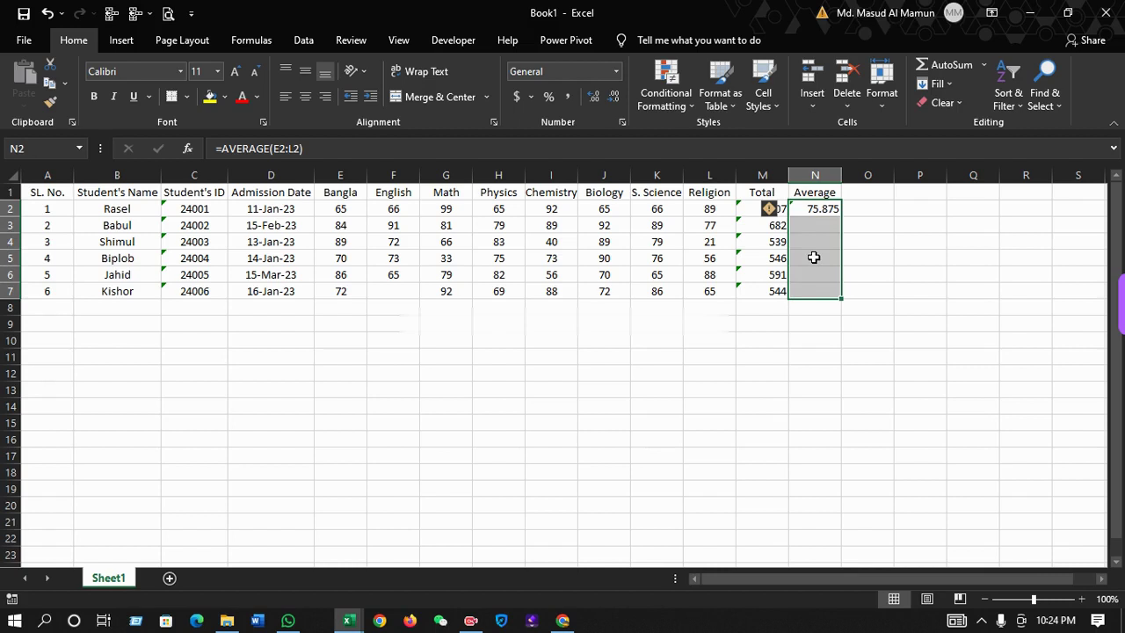
{"action": "key", "text": "ctrl+d"}
{"action": "left_click", "coordinate": [816, 310]}
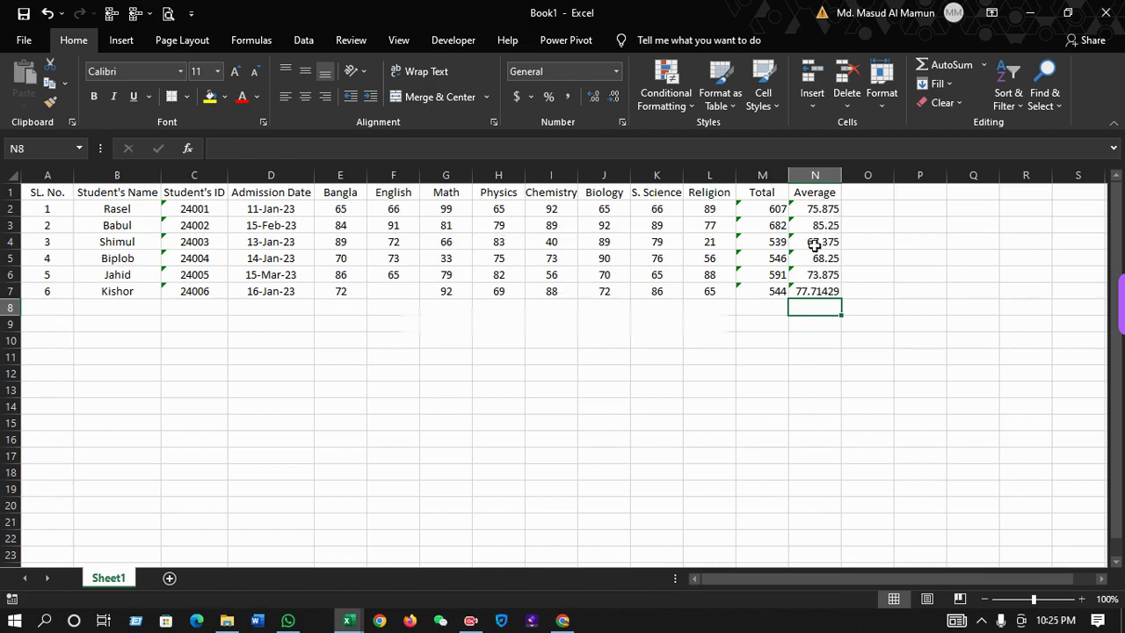
{"action": "left_click", "coordinate": [773, 309]}
{"action": "left_click", "coordinate": [812, 303]}
- Switch to the Data Entry Batch-395, HW-03 workbook and select the first student's Bangla mark in F6
{"action": "left_click", "coordinate": [350, 621]}
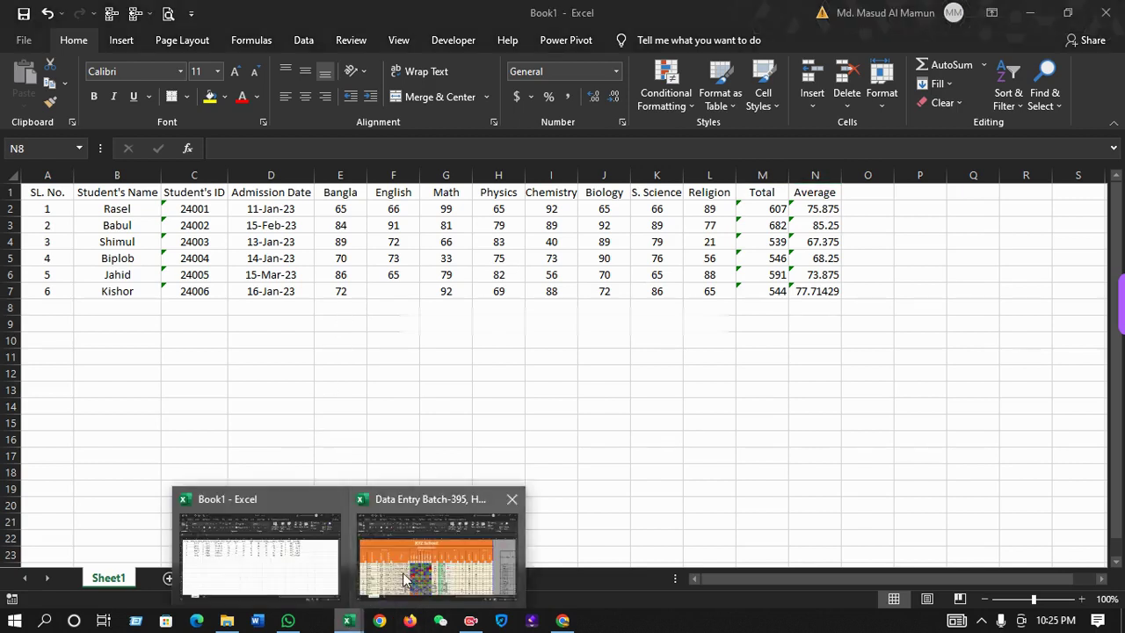
{"action": "left_click", "coordinate": [440, 549]}
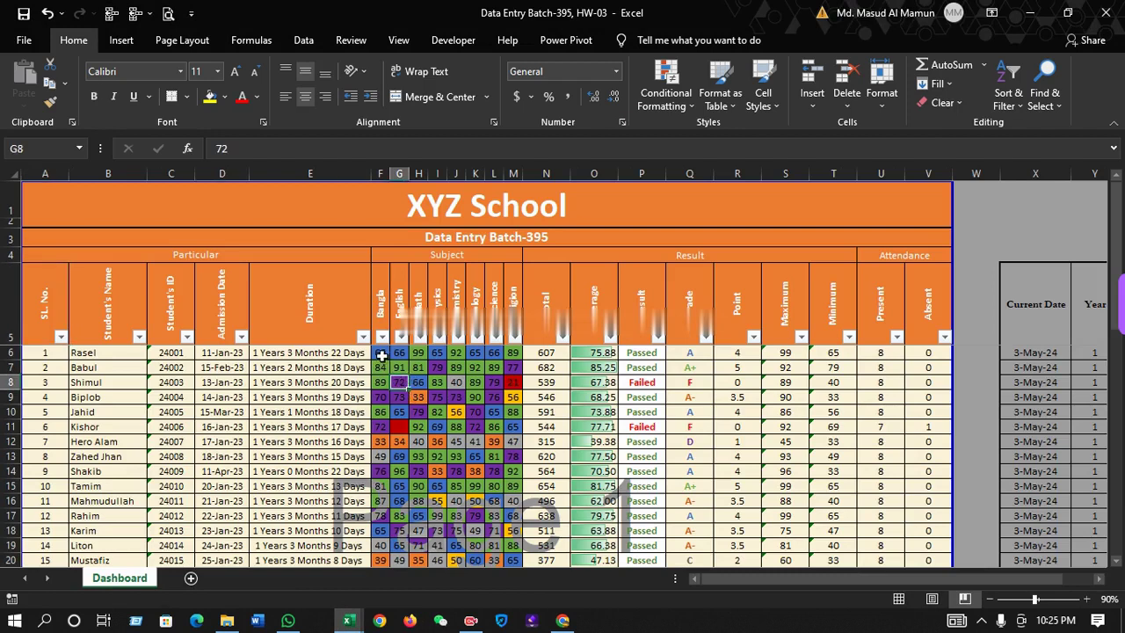
{"action": "left_click", "coordinate": [381, 354]}
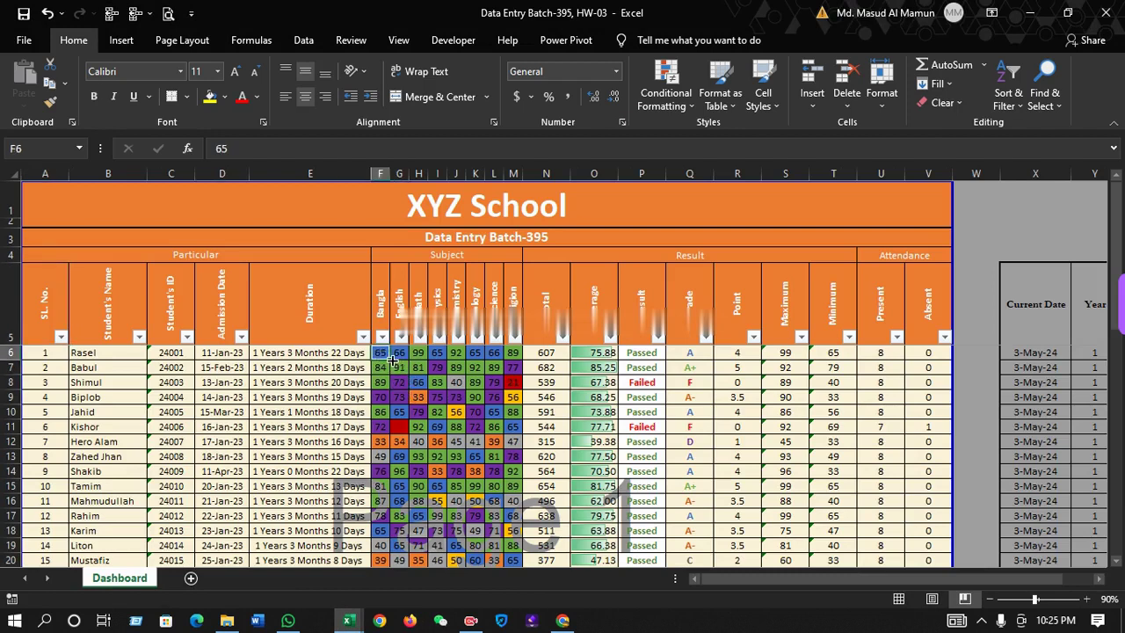